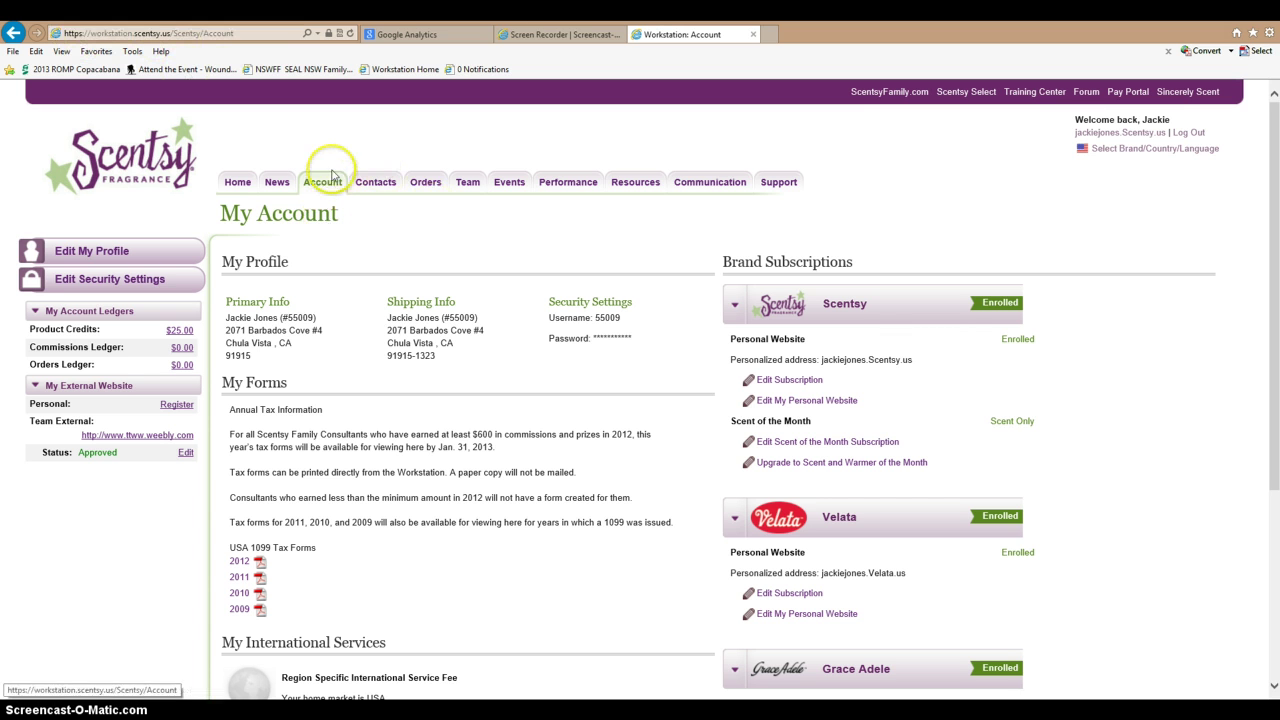
Step: Open the account's profile for editing, check the primary contact details, and save the profile updates
{"action": "left_click", "coordinate": [324, 182]}
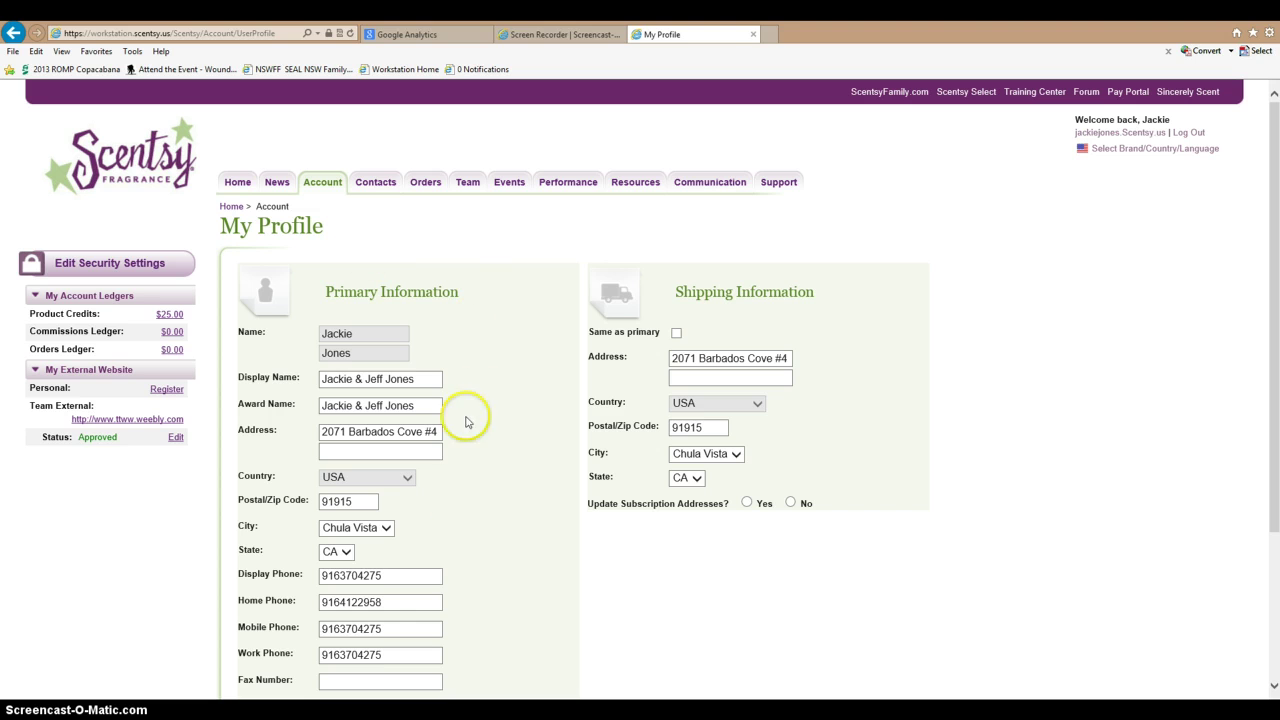
{"action": "left_click", "coordinate": [405, 578]}
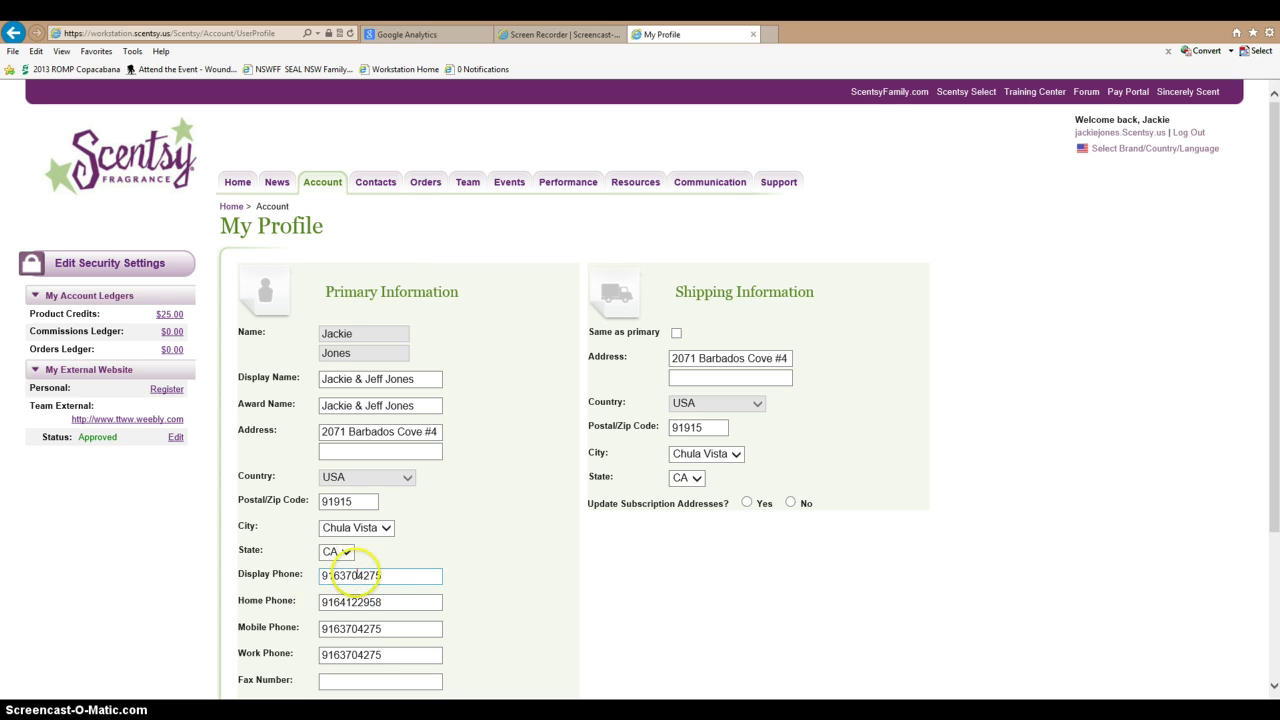
{"action": "key", "text": "Tab"}
{"action": "key", "text": "Tab"}
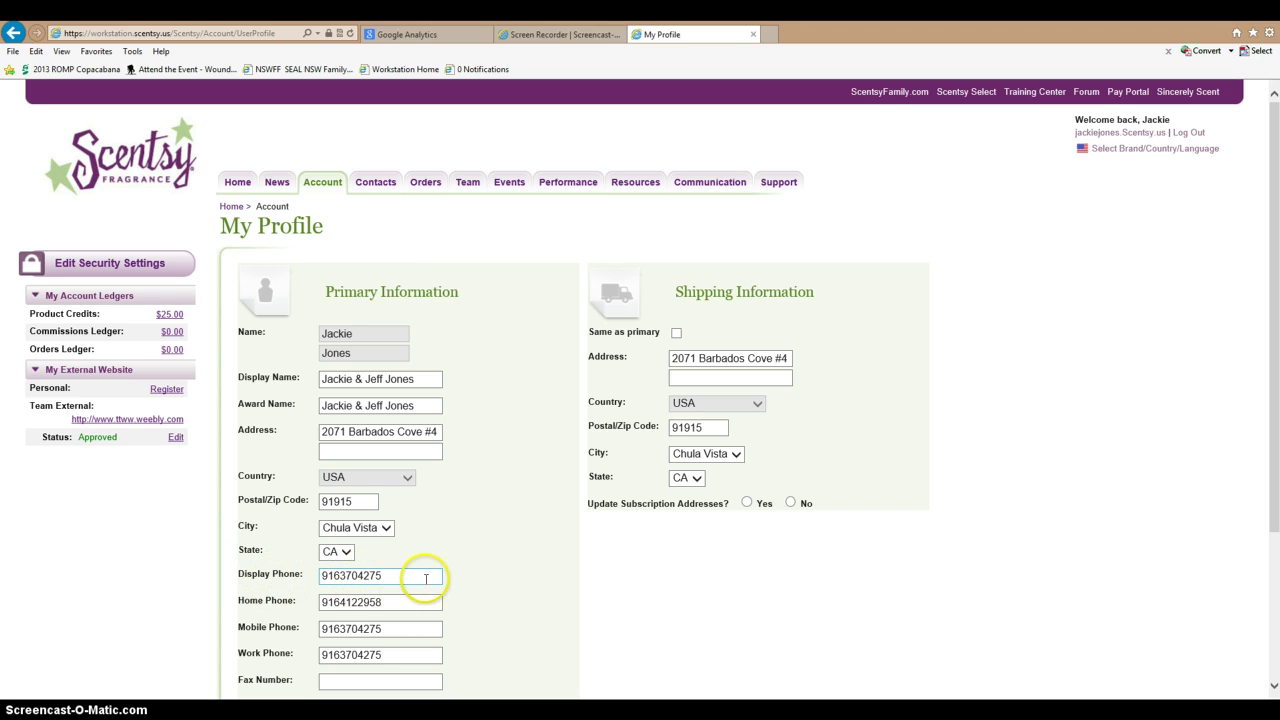
{"action": "scroll", "coordinate": [457, 463], "scroll_direction": "down", "scroll_amount": 3}
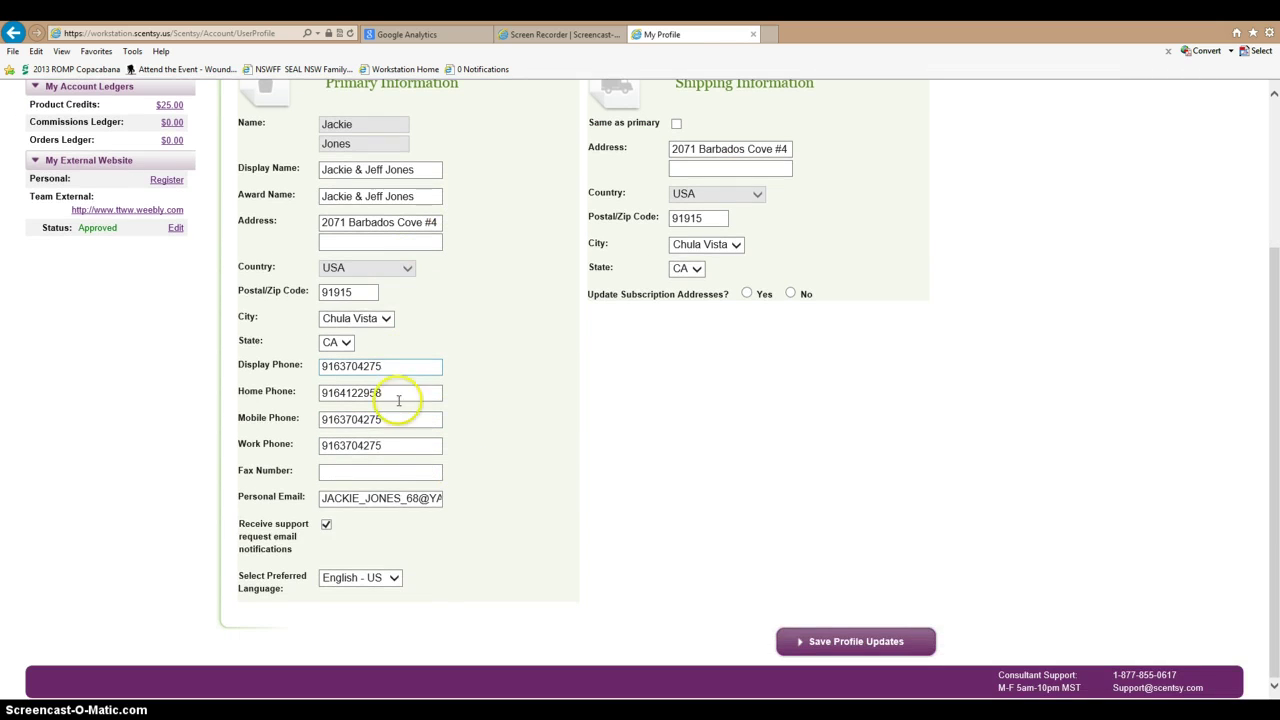
{"action": "left_click", "coordinate": [378, 545]}
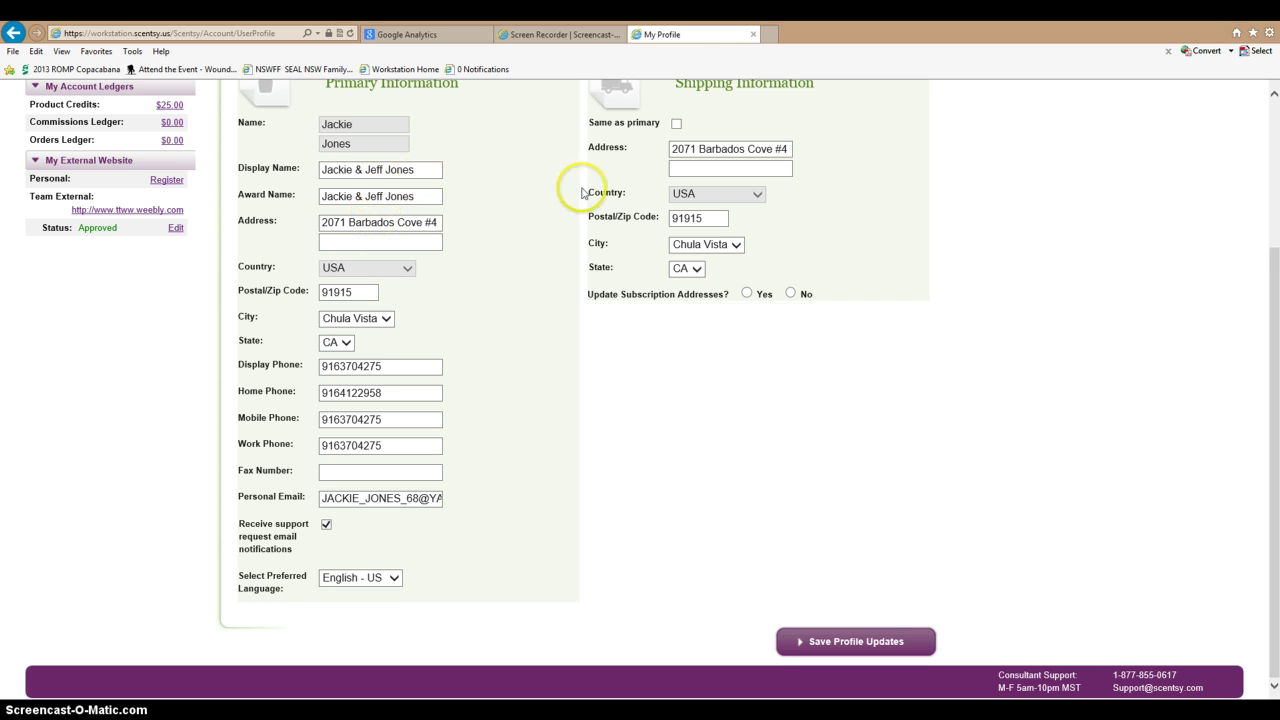
{"action": "left_click", "coordinate": [853, 642]}
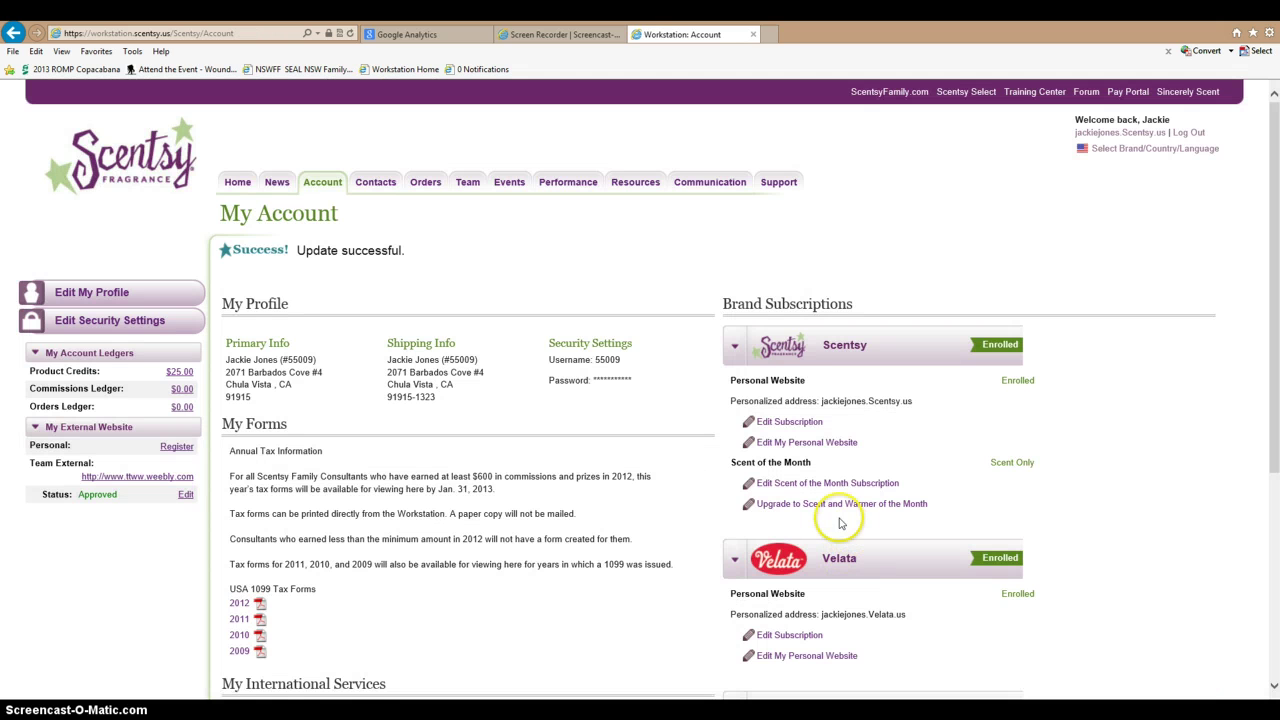
Step: Open the editor for the Scentsy personal website and review its story, slogan, team description and ads
{"action": "left_click", "coordinate": [804, 442]}
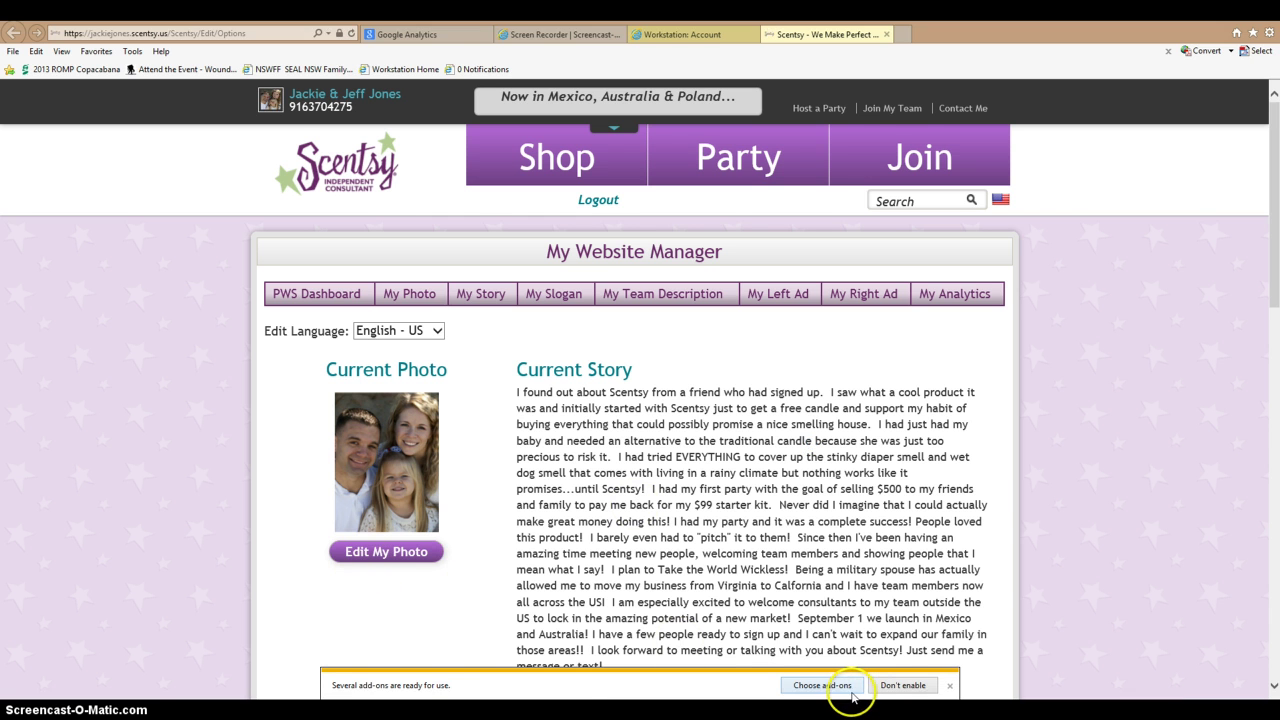
{"action": "left_click", "coordinate": [949, 685]}
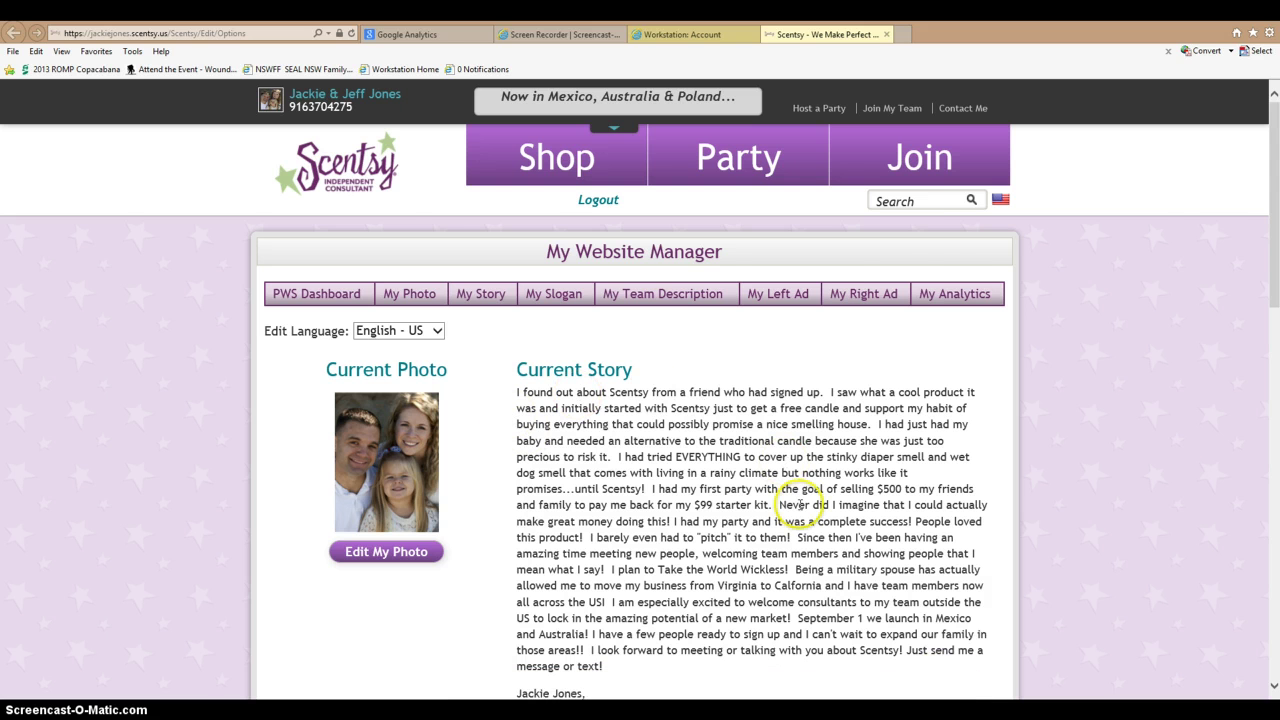
{"action": "scroll", "coordinate": [600, 519], "scroll_direction": "down", "scroll_amount": 3}
{"action": "scroll", "coordinate": [520, 420], "scroll_direction": "up", "scroll_amount": 2}
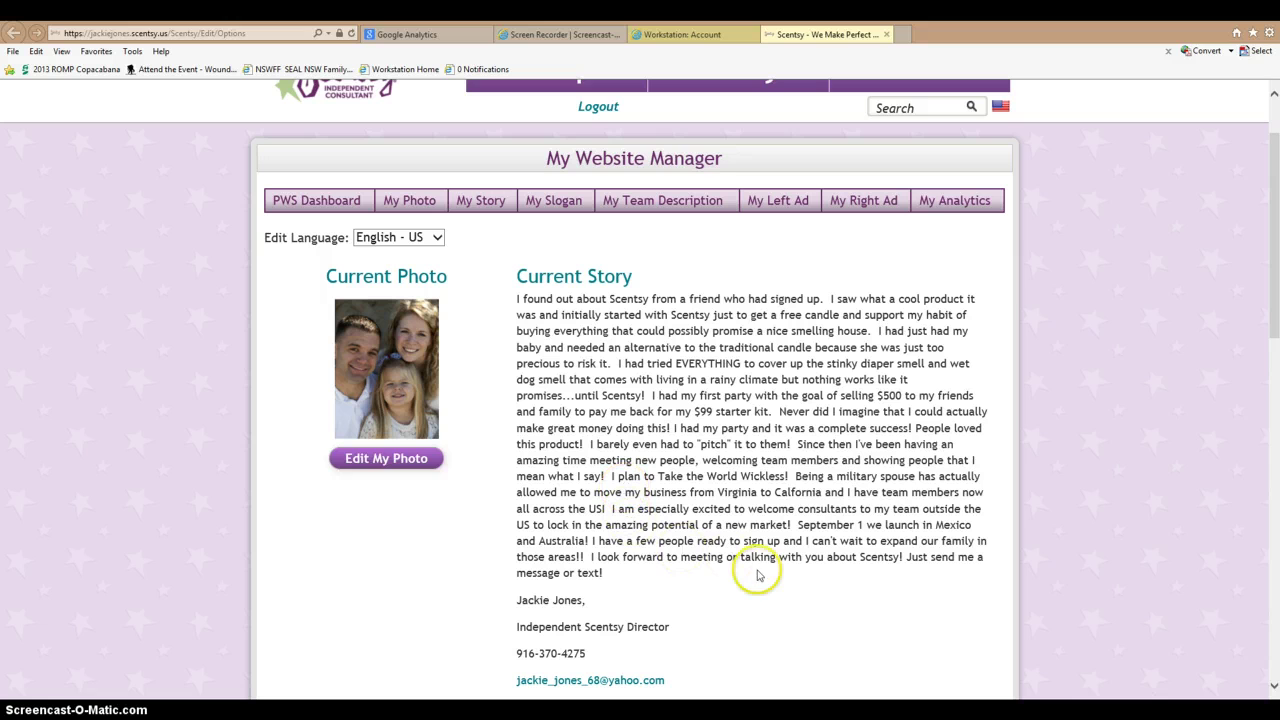
{"action": "scroll", "coordinate": [752, 563], "scroll_direction": "down", "scroll_amount": 2}
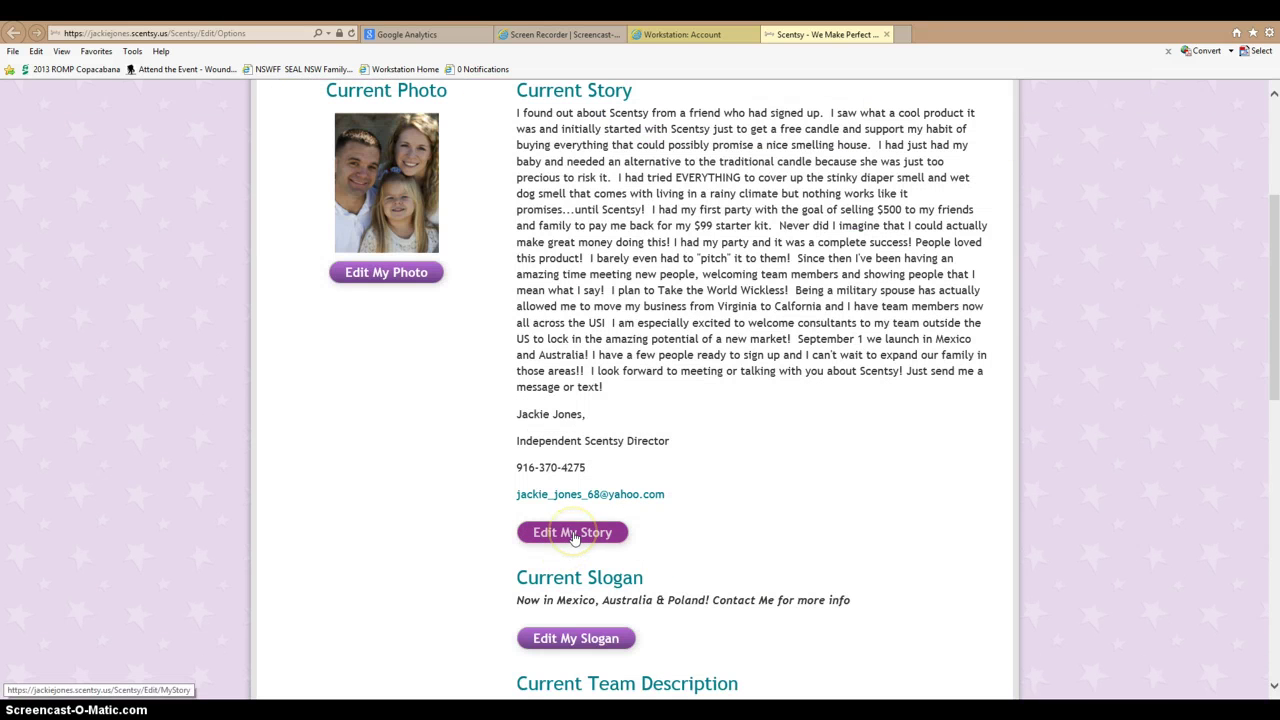
{"action": "scroll", "coordinate": [573, 537], "scroll_direction": "down", "scroll_amount": 2}
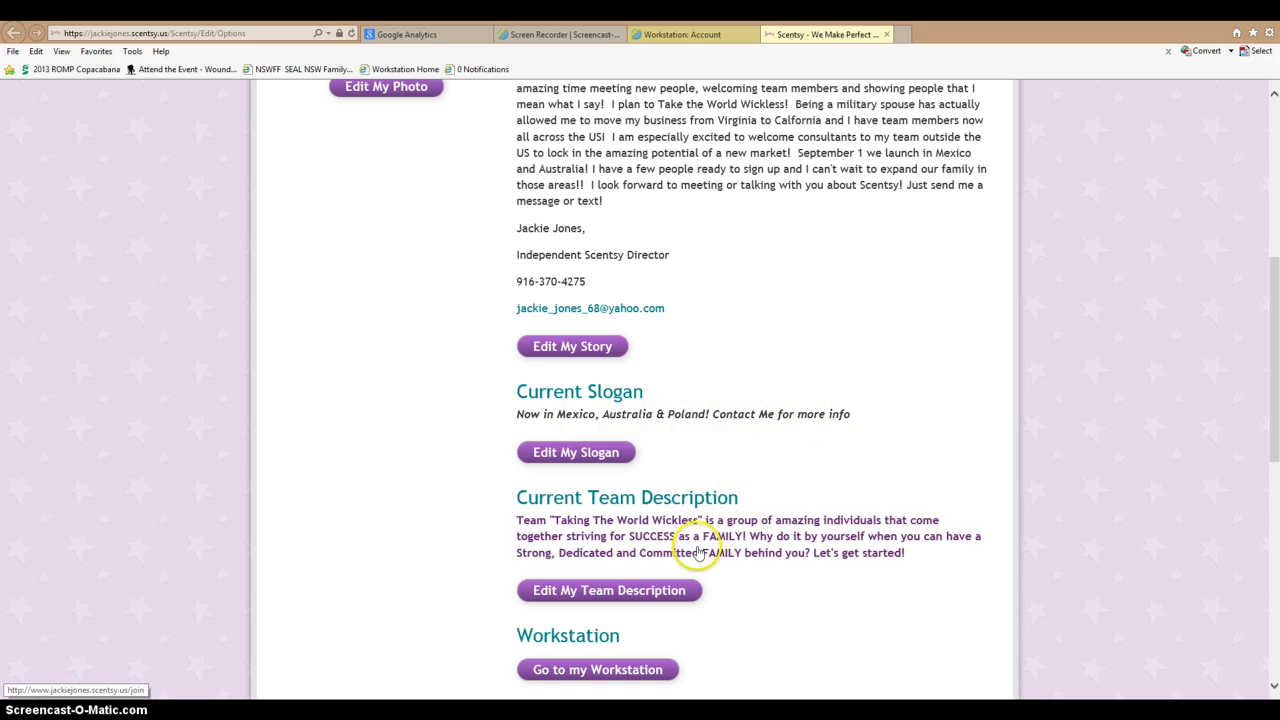
{"action": "scroll", "coordinate": [716, 537], "scroll_direction": "down", "scroll_amount": 2}
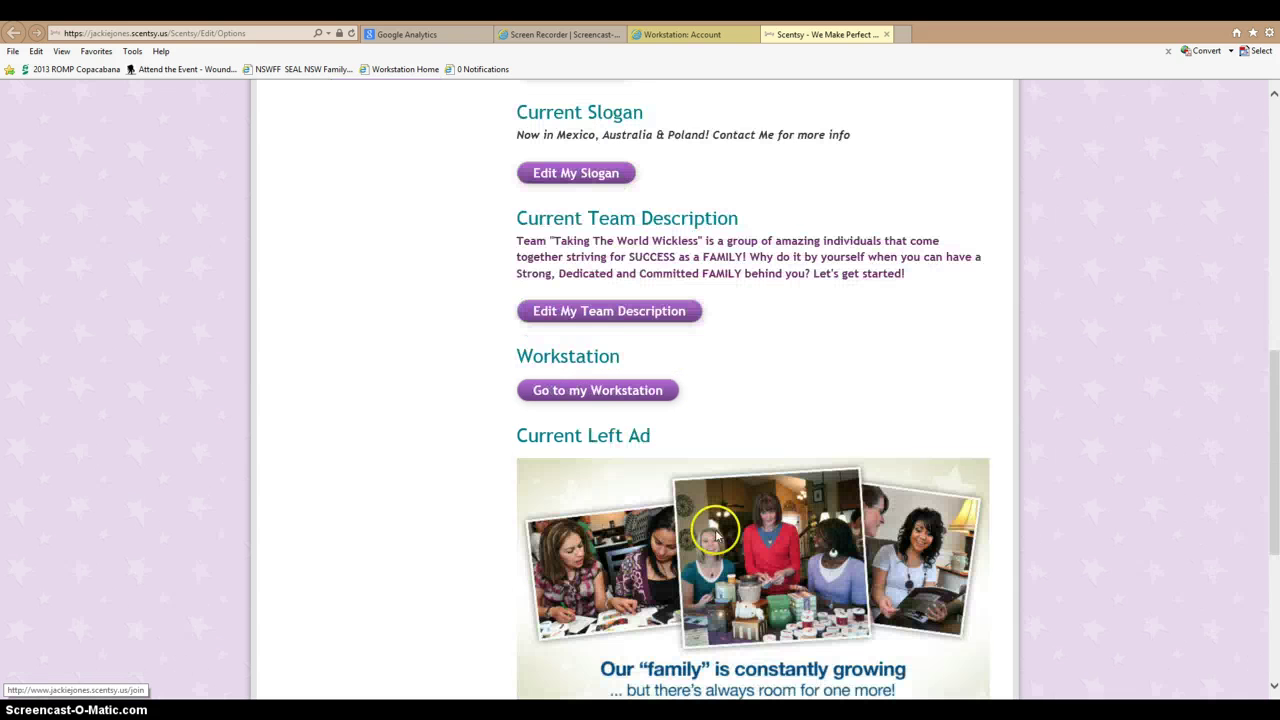
{"action": "scroll", "coordinate": [716, 537], "scroll_direction": "up", "scroll_amount": 7}
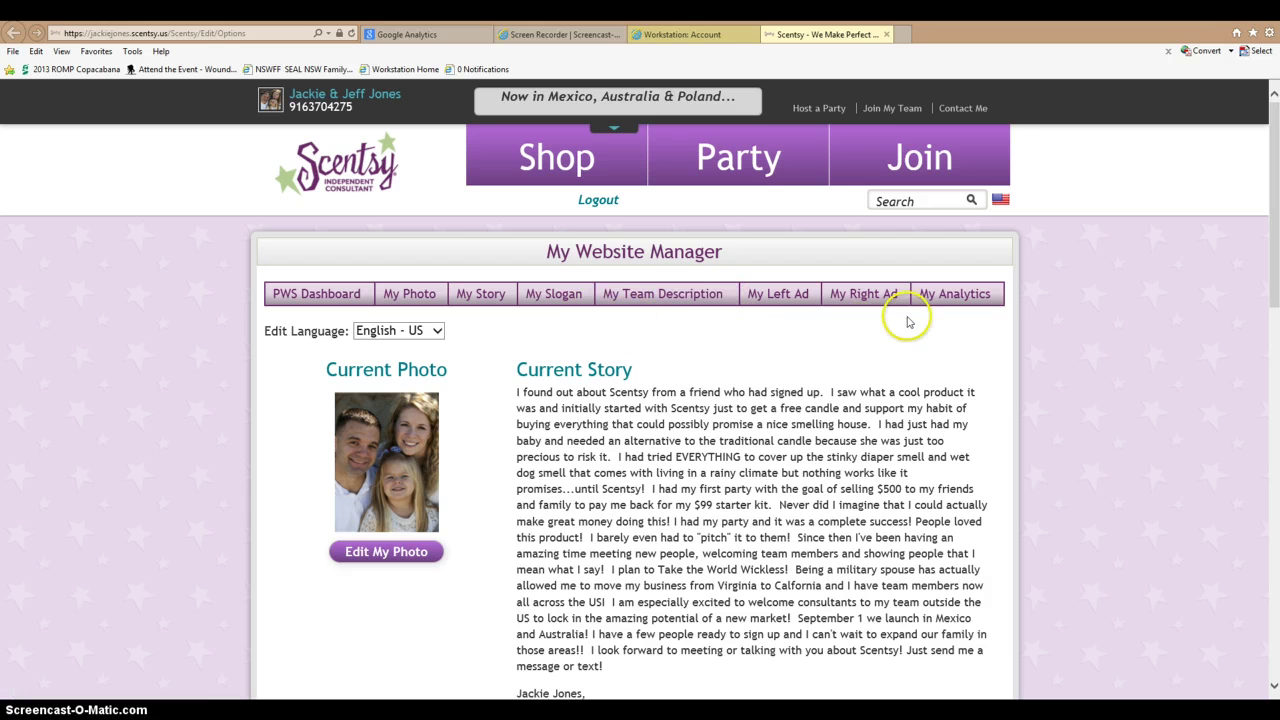
Step: Open the personal website's My Analytics settings and switch to Google Analytics
{"action": "left_click", "coordinate": [975, 297]}
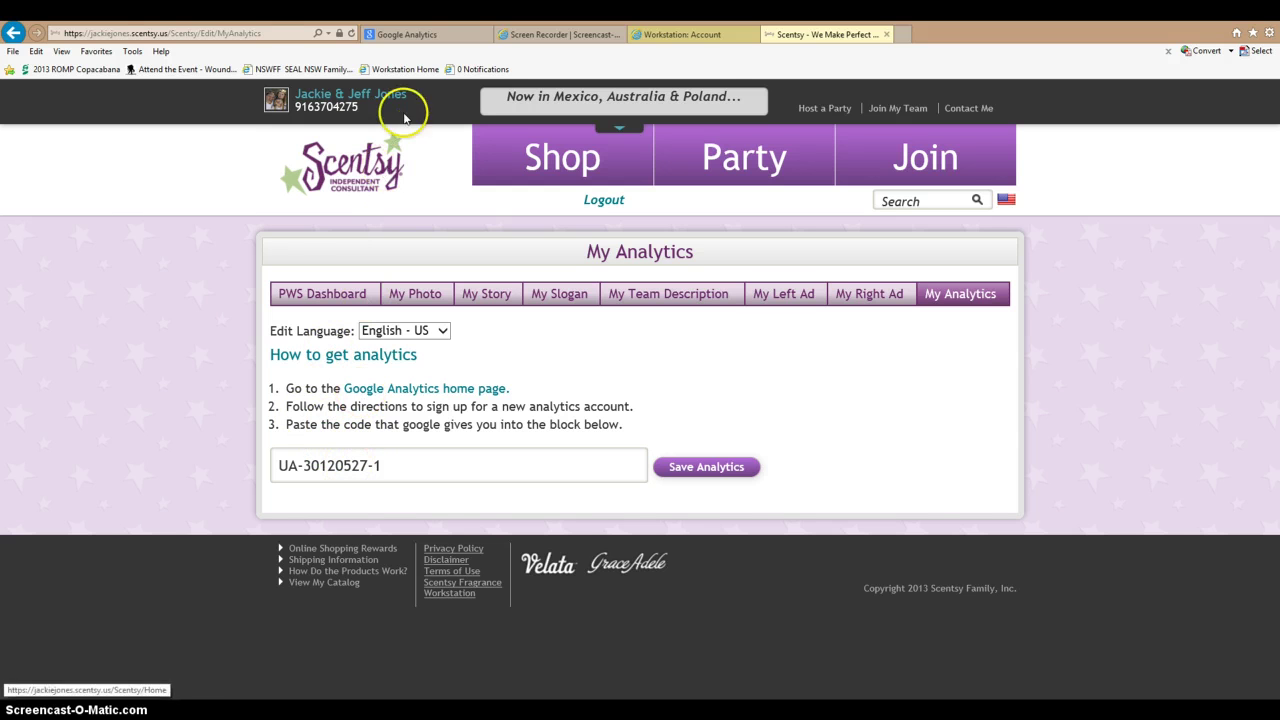
{"action": "left_click", "coordinate": [418, 38]}
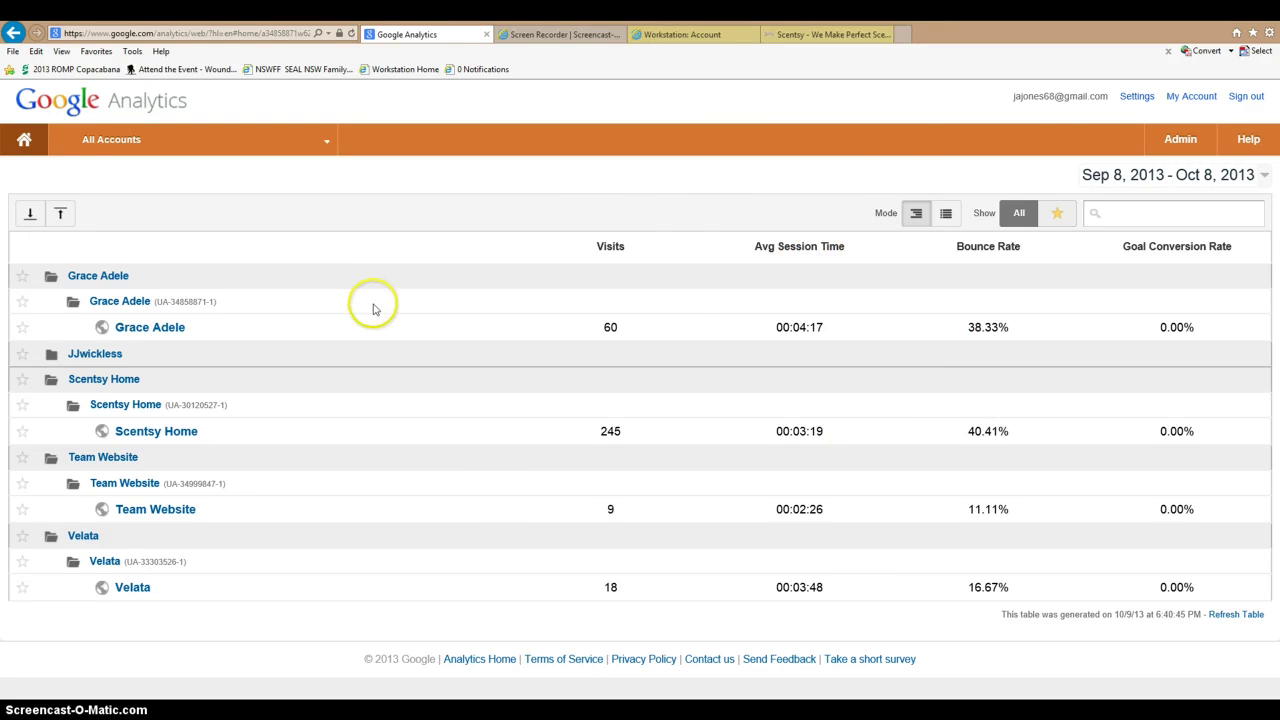
Step: Start creating a new website account in the Analytics administration, using the Classic Analytics tracking method
{"action": "left_click", "coordinate": [1196, 140]}
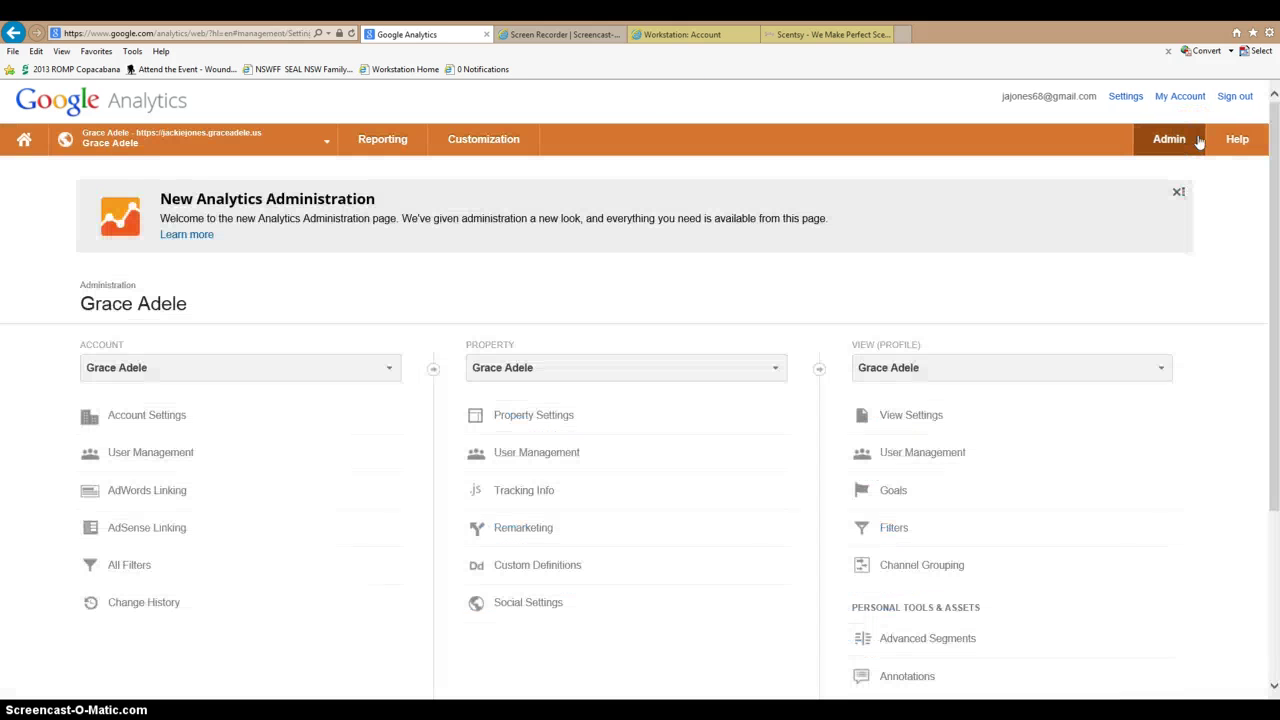
{"action": "left_click", "coordinate": [331, 372]}
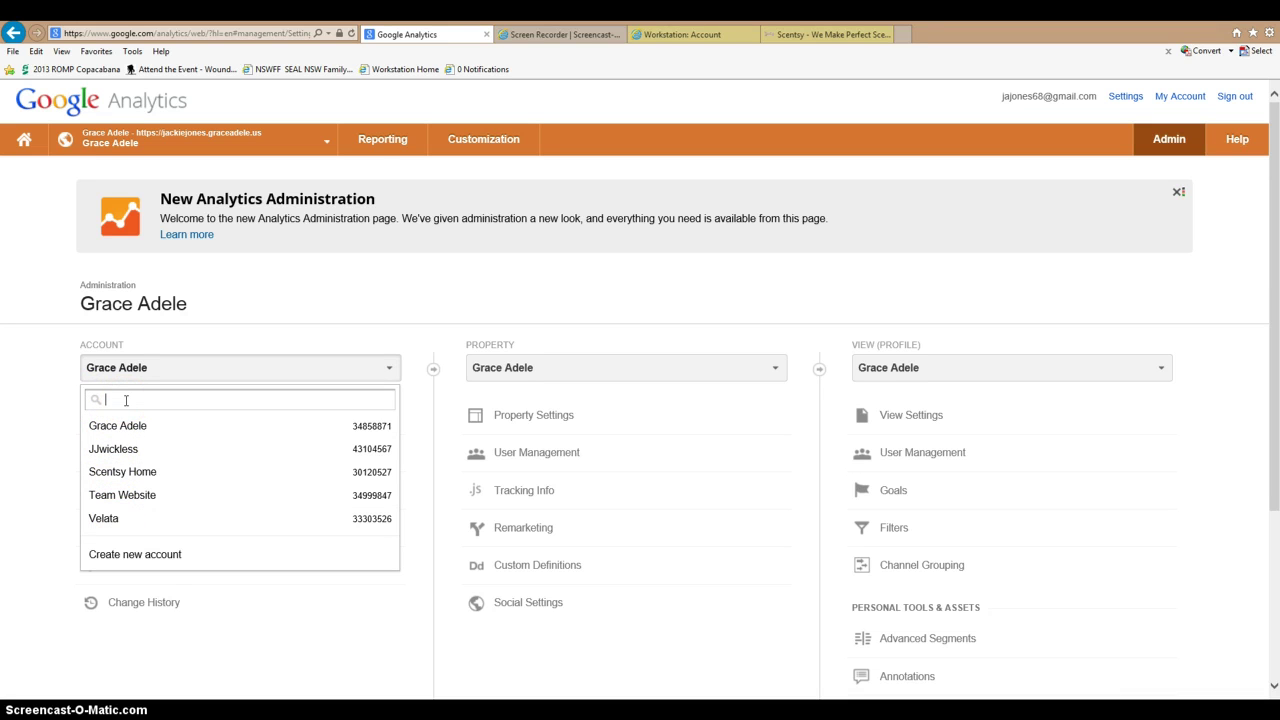
{"action": "left_click", "coordinate": [143, 557]}
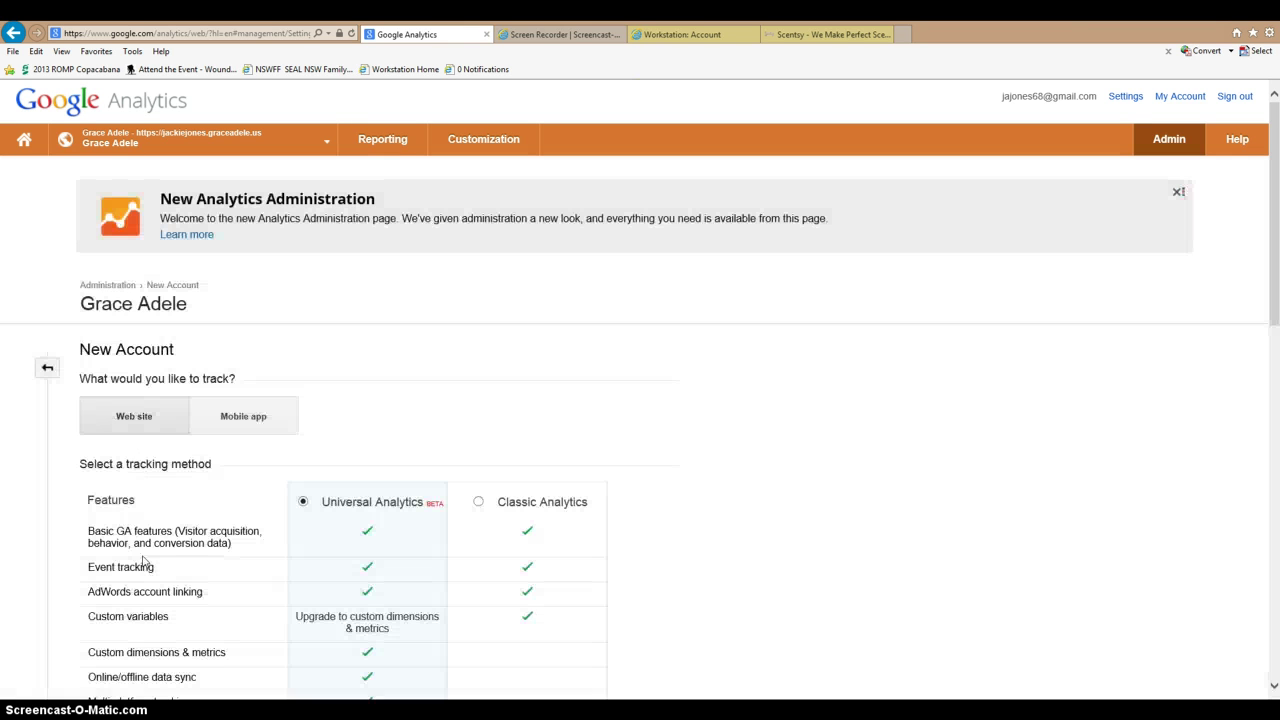
{"action": "scroll", "coordinate": [330, 470], "scroll_direction": "down", "scroll_amount": 1}
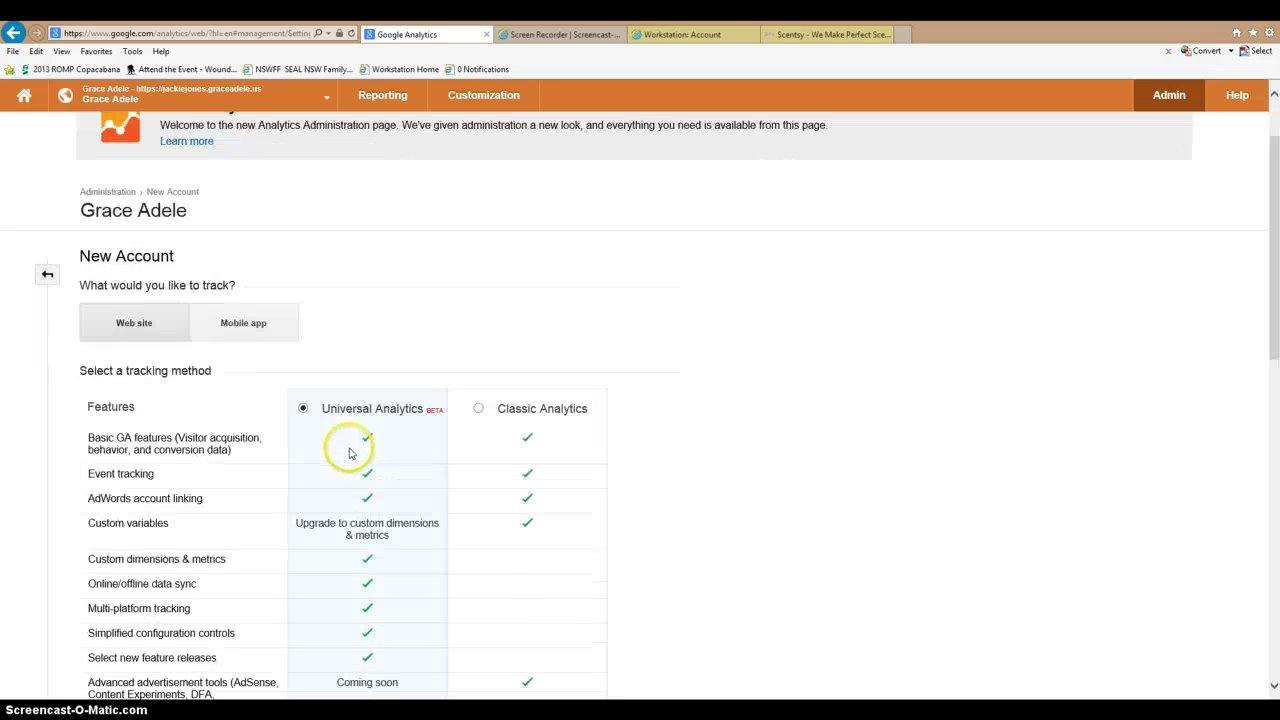
{"action": "left_click", "coordinate": [480, 407]}
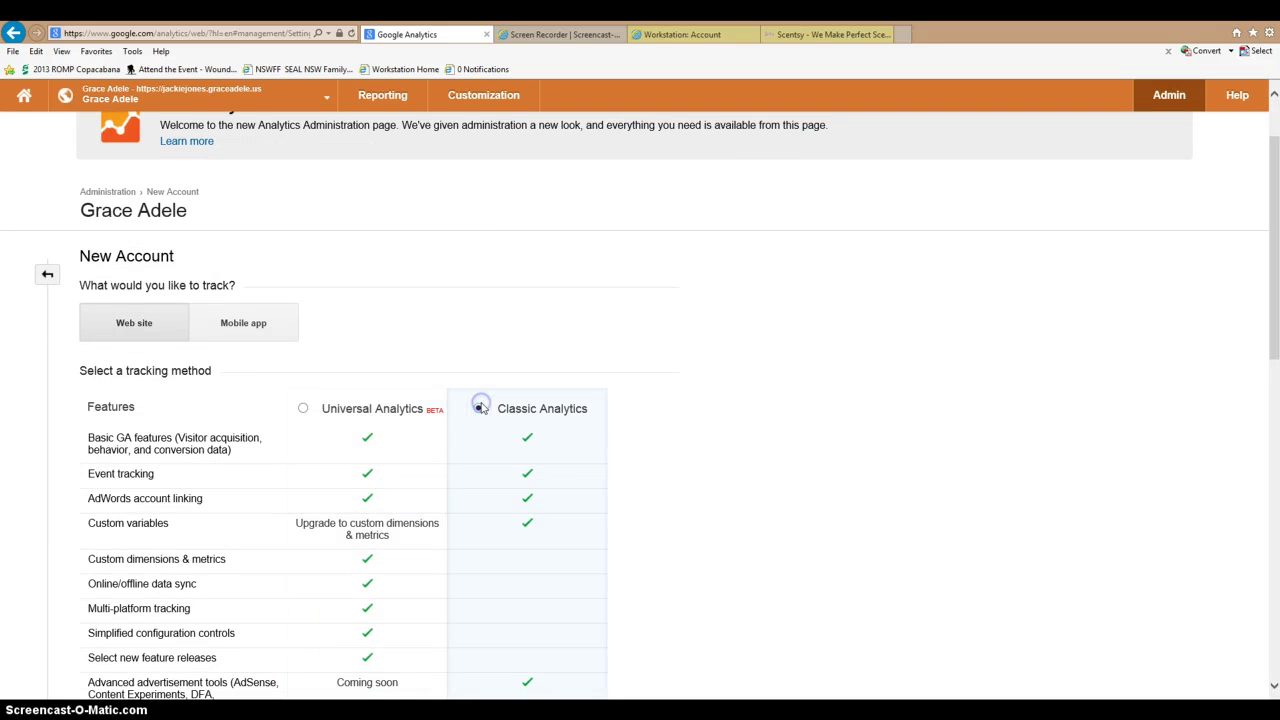
Step: Look through the new account form's name, URL, time zone and data sharing settings, and discard the unsaved account
{"action": "scroll", "coordinate": [563, 452], "scroll_direction": "down", "scroll_amount": 3}
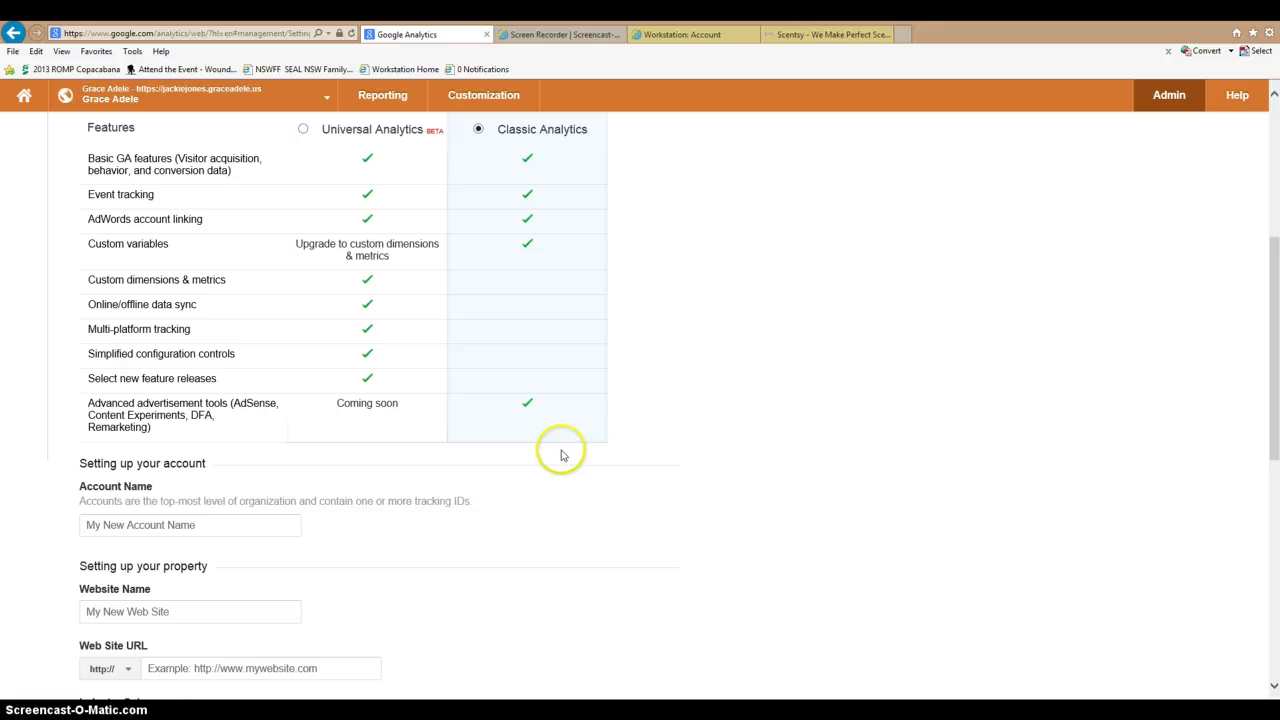
{"action": "scroll", "coordinate": [371, 466], "scroll_direction": "down", "scroll_amount": 2}
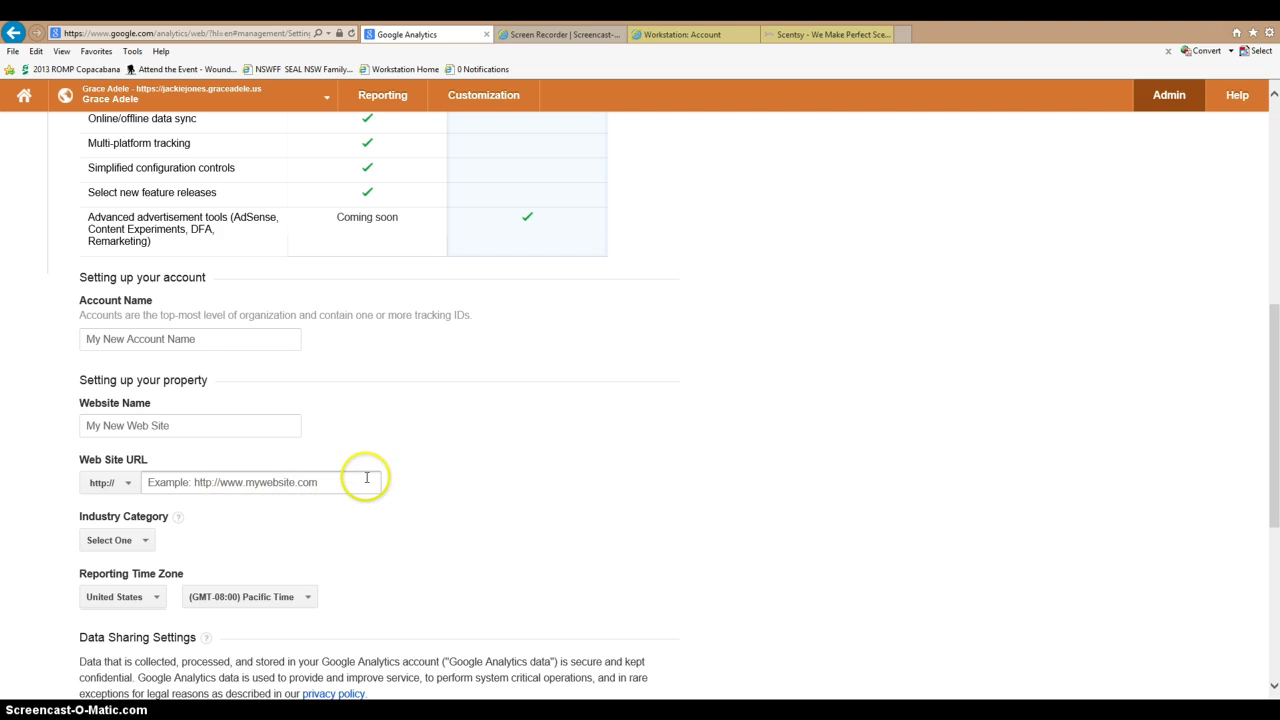
{"action": "scroll", "coordinate": [339, 480], "scroll_direction": "down", "scroll_amount": 5}
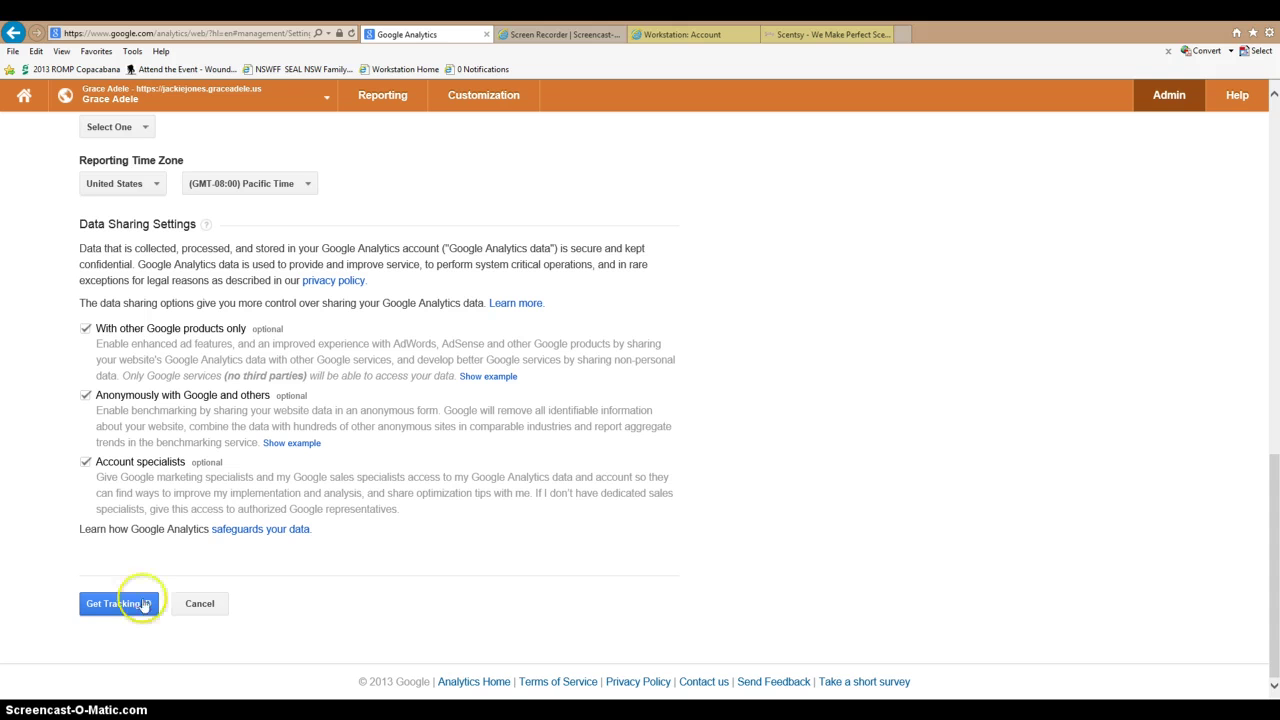
{"action": "scroll", "coordinate": [271, 557], "scroll_direction": "up", "scroll_amount": 10}
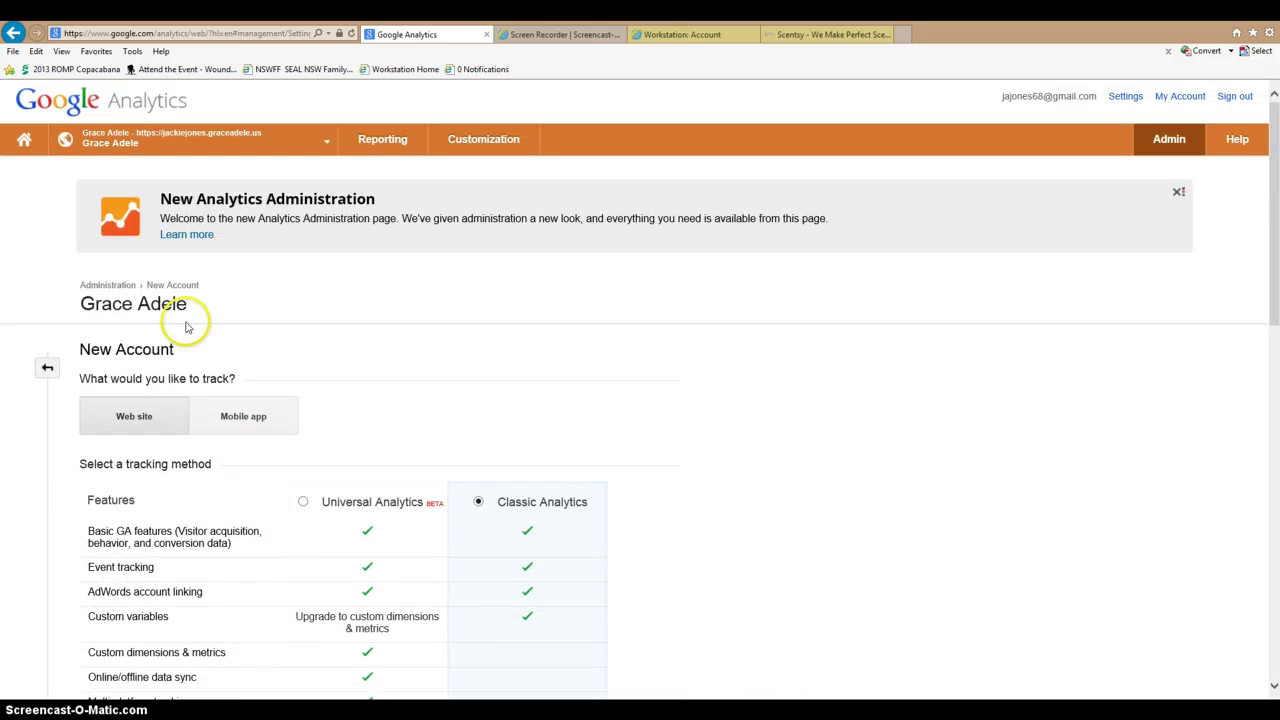
{"action": "left_click", "coordinate": [26, 141]}
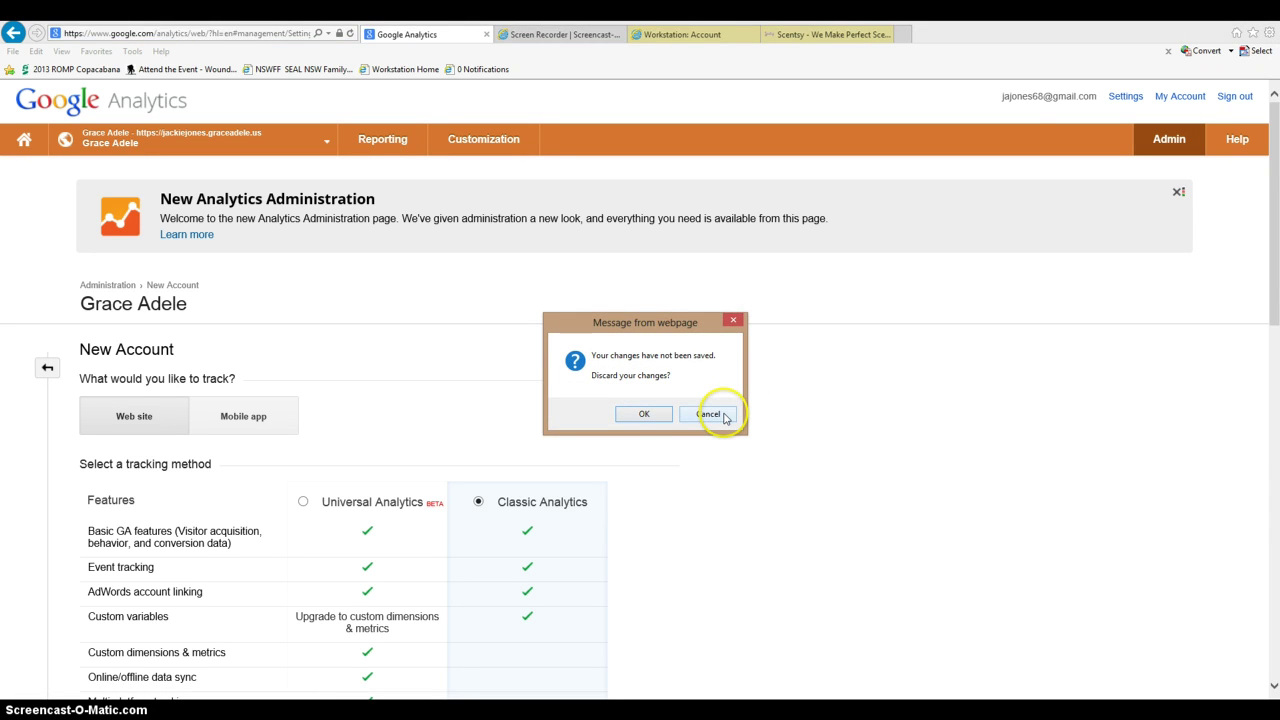
{"action": "left_click", "coordinate": [638, 415]}
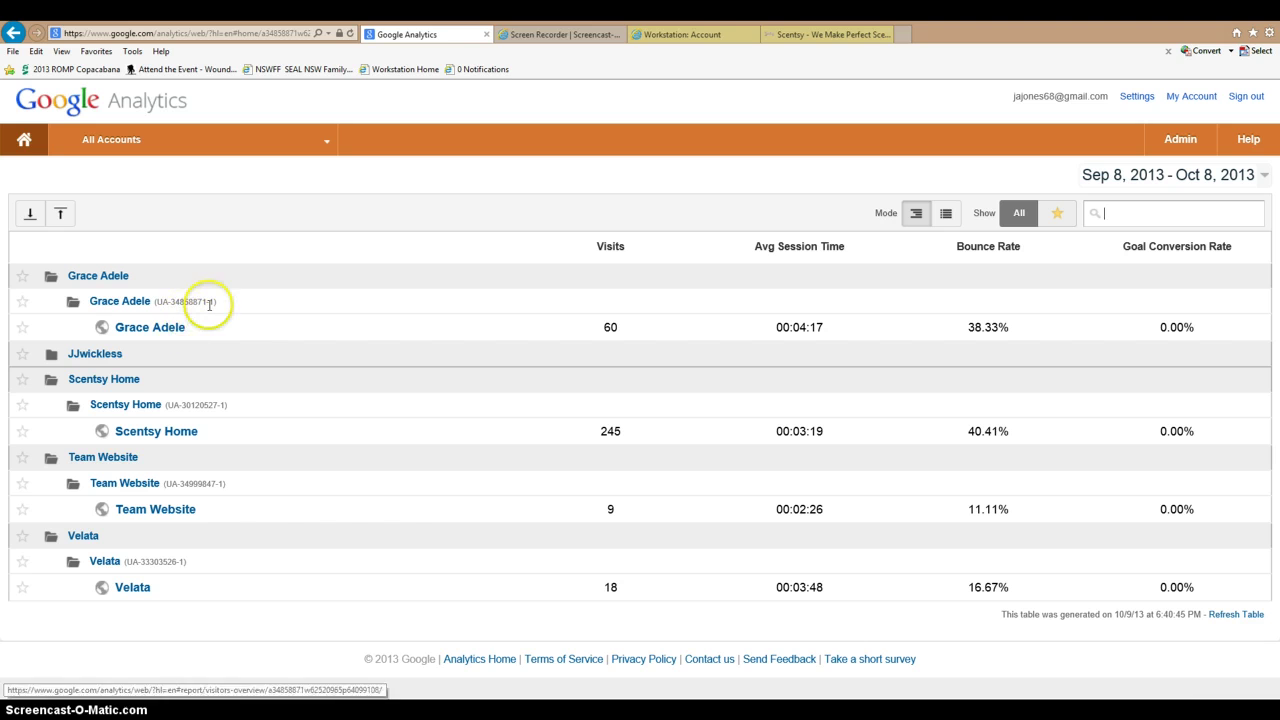
Step: Select the Scentsy Home property's tracking ID and save that ID in the personal website's My Analytics settings
{"action": "left_click", "coordinate": [170, 306]}
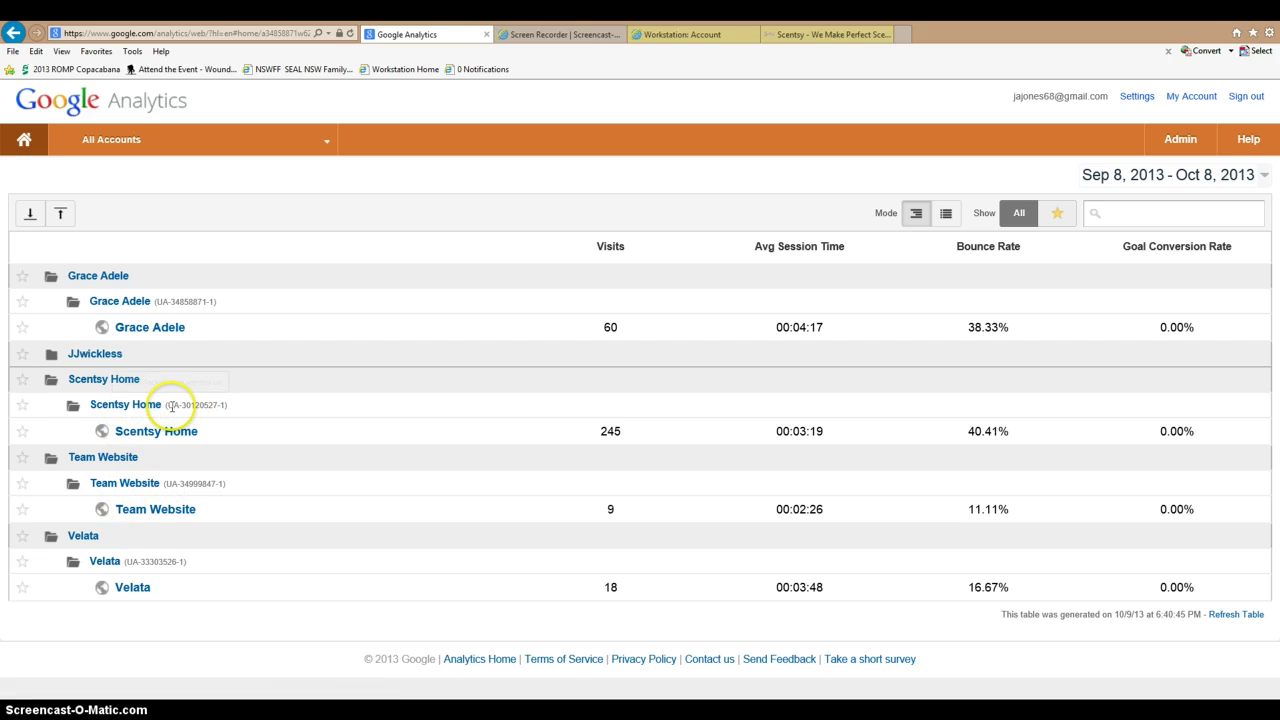
{"action": "left_click_drag", "start_coordinate": [166, 404], "coordinate": [230, 407]}
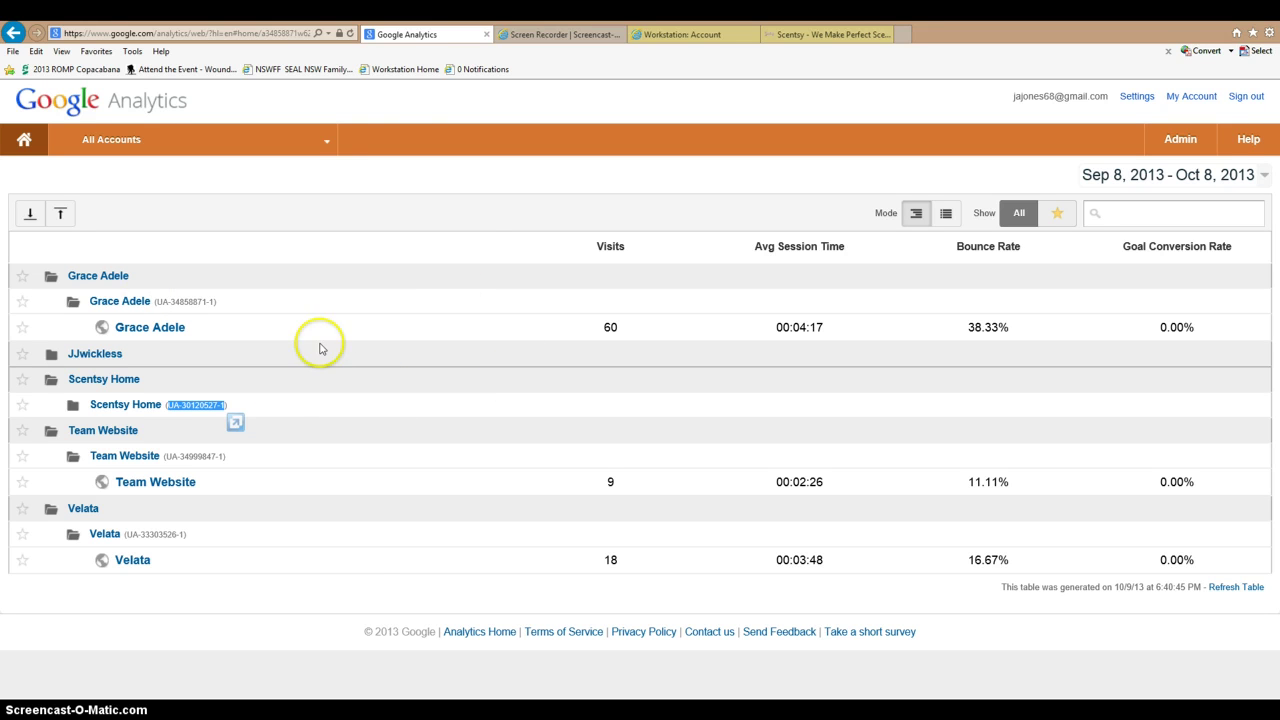
{"action": "left_click", "coordinate": [853, 36]}
{"action": "left_click", "coordinate": [400, 465]}
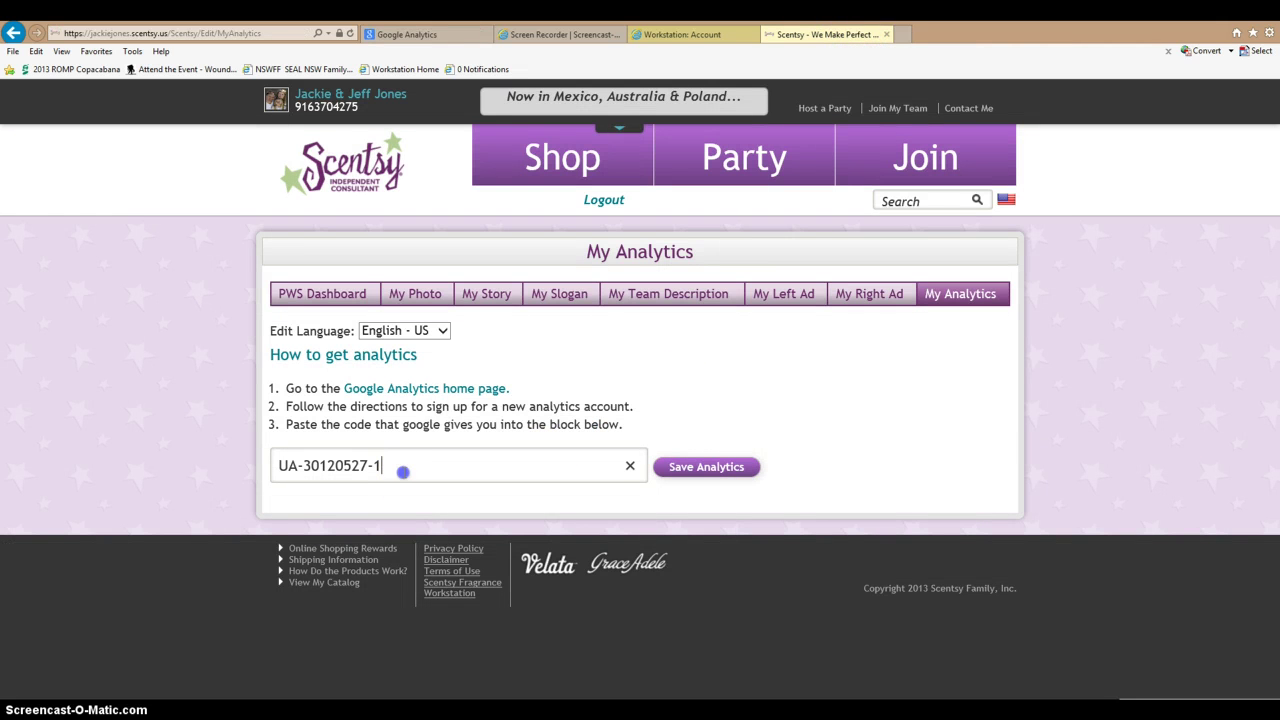
{"action": "left_click", "coordinate": [751, 467]}
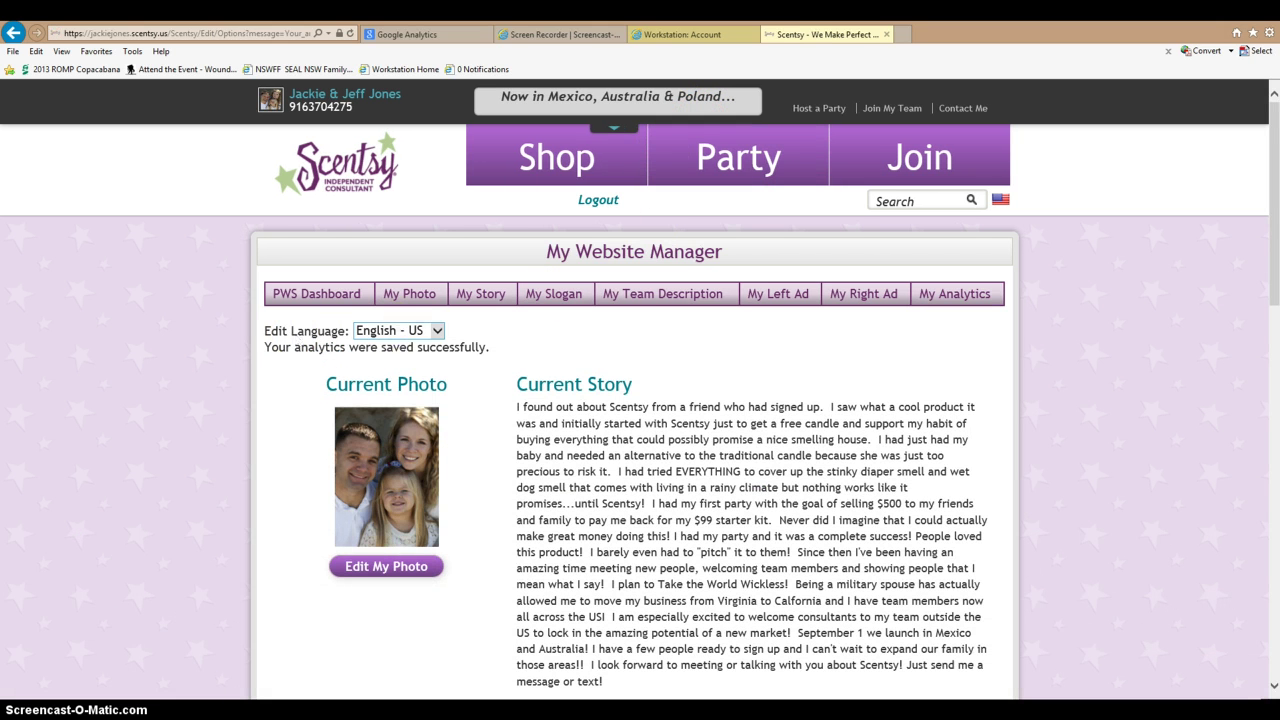
Step: Switch to Google Analytics, open the Scentsy Home view's Audience Overview report, and examine its new versus returning visitors
{"action": "left_click", "coordinate": [417, 34]}
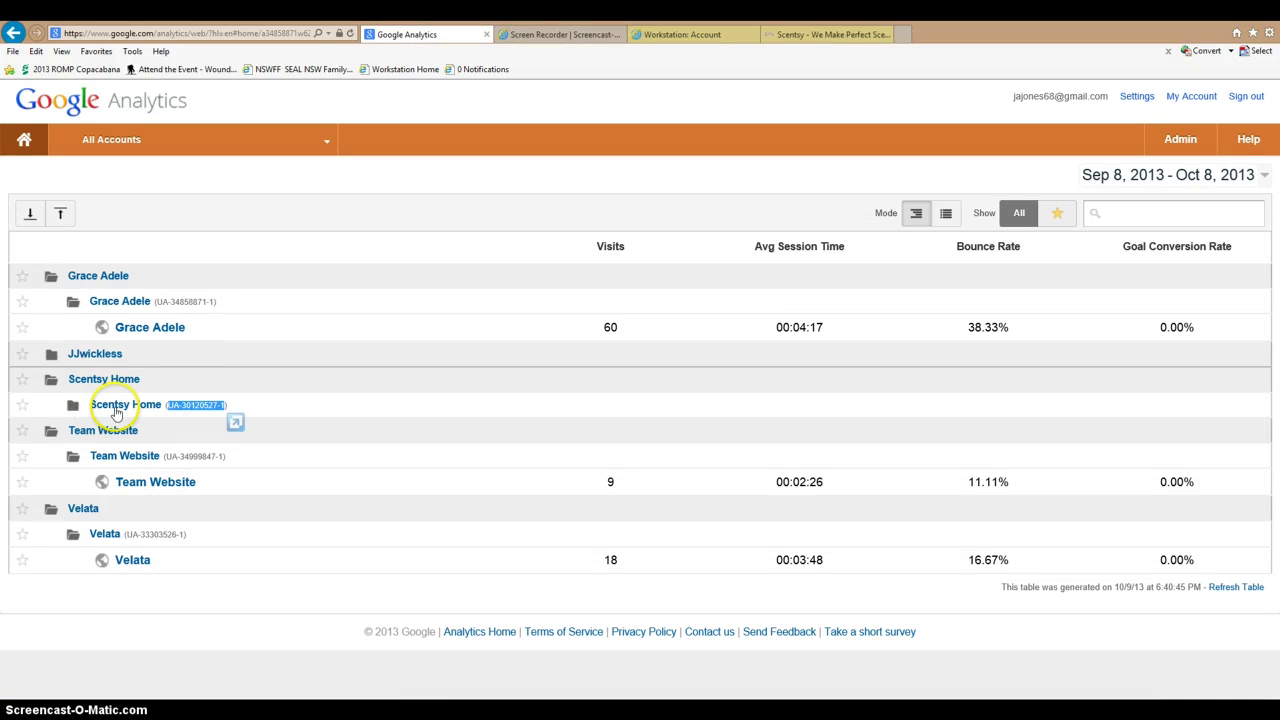
{"action": "left_click_drag", "start_coordinate": [116, 411], "coordinate": [103, 407]}
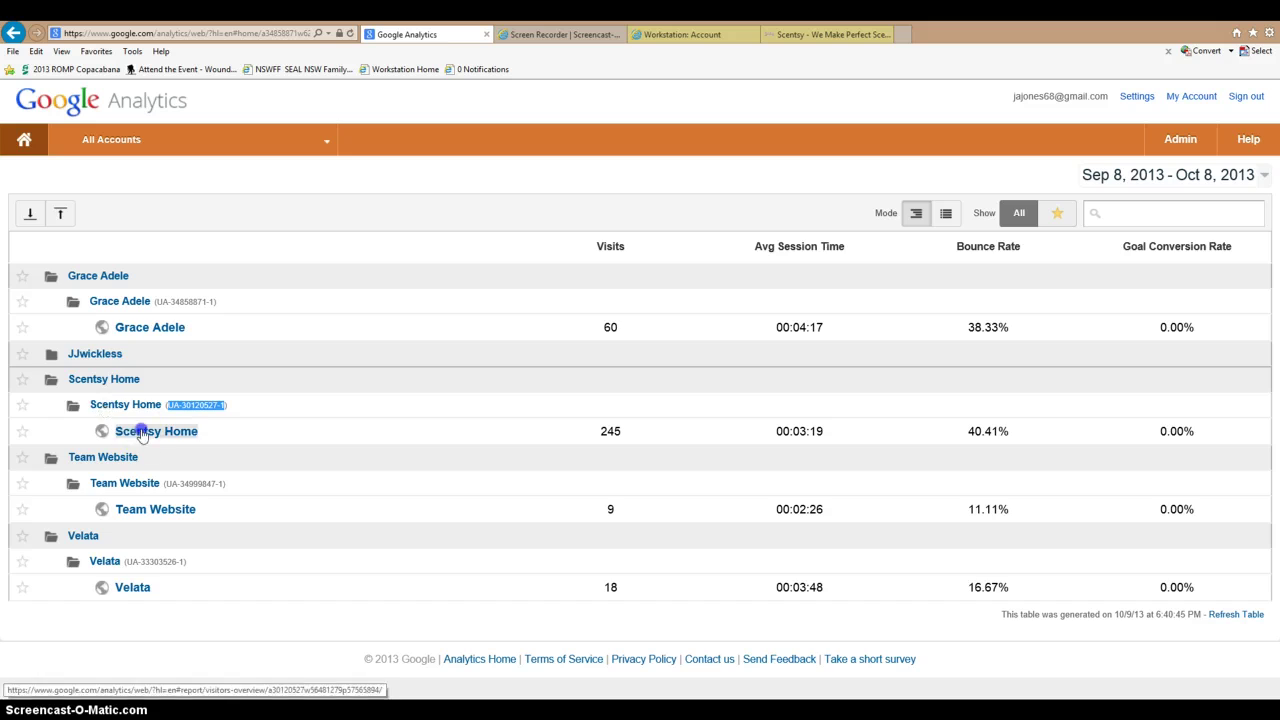
{"action": "left_click", "coordinate": [141, 431]}
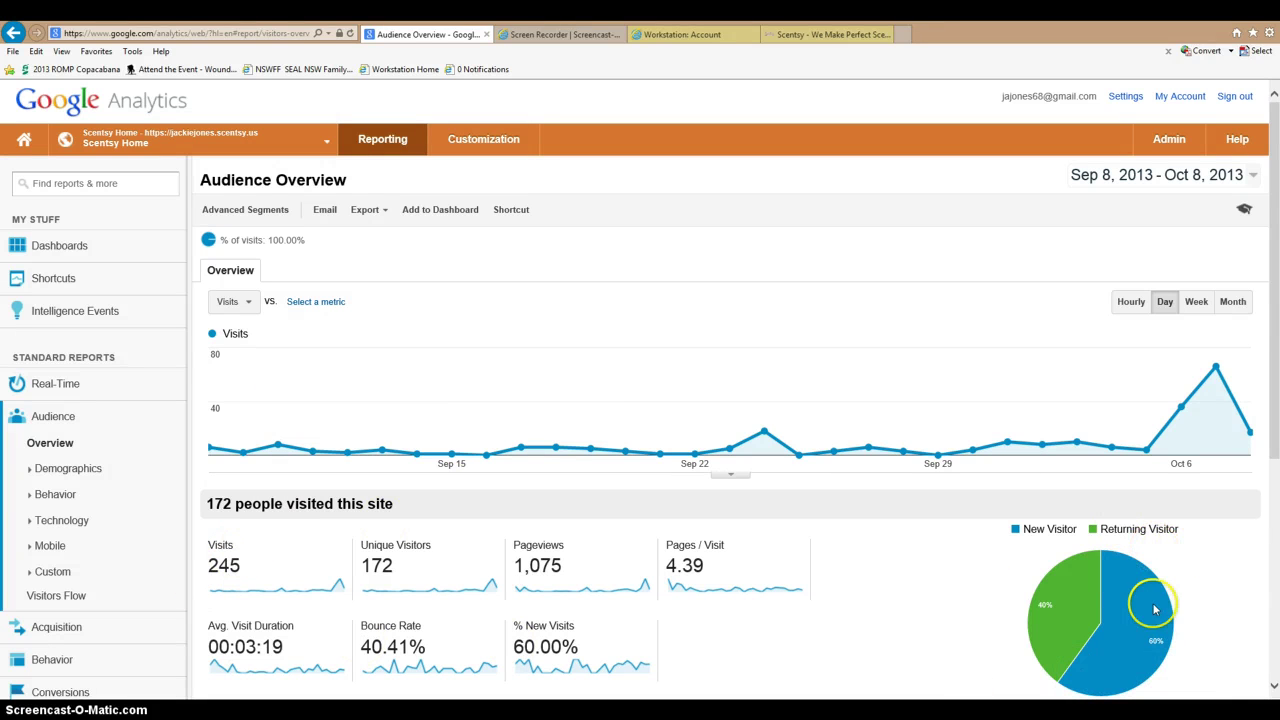
{"action": "mouse_move", "coordinate": [1143, 663]}
{"action": "mouse_move", "coordinate": [1058, 572]}
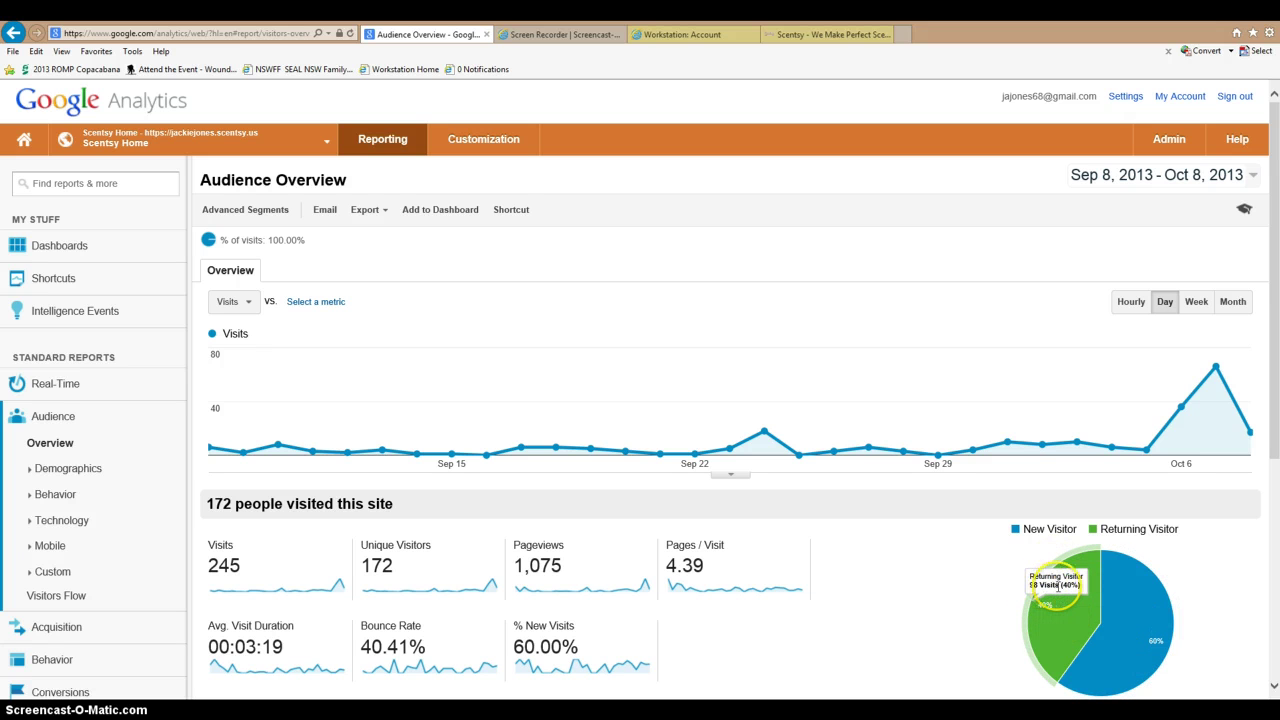
{"action": "mouse_move", "coordinate": [1121, 620]}
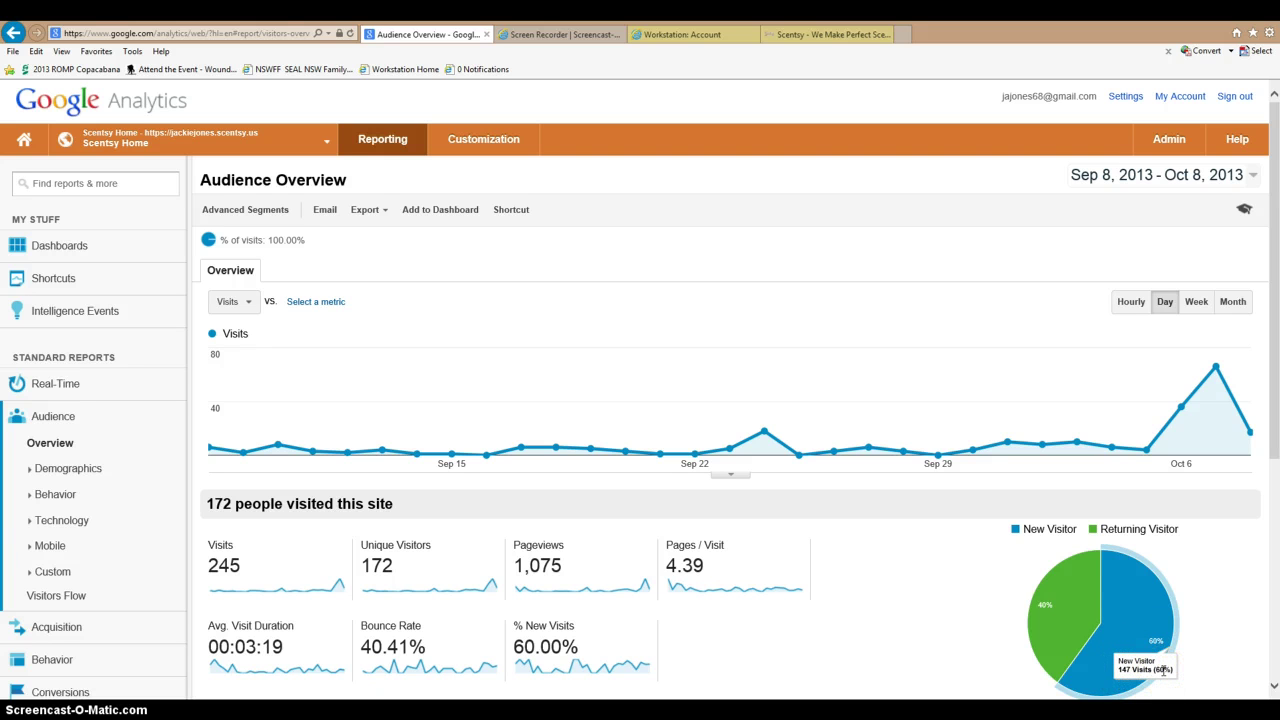
Step: Limit the Audience Overview report to Sep 8, 2013 through Sep 20, 2013 and examine the new versus returning visitors
{"action": "left_click", "coordinate": [1238, 176]}
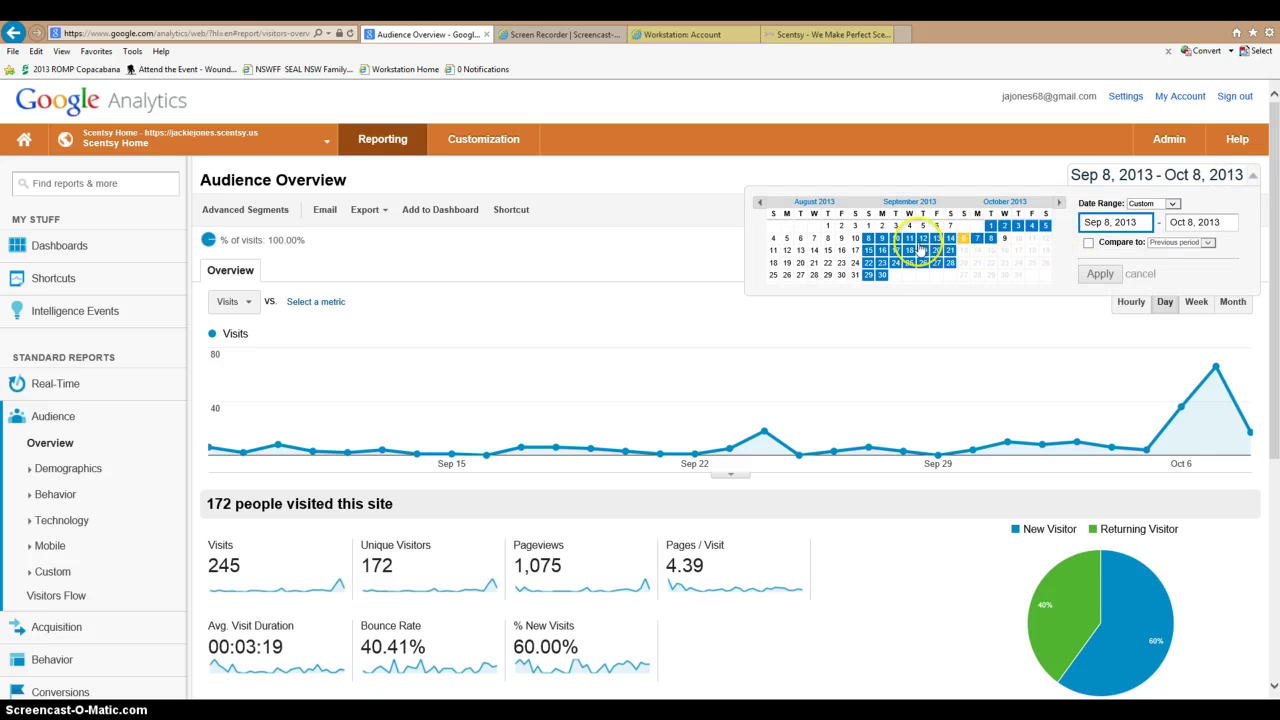
{"action": "left_click", "coordinate": [869, 240]}
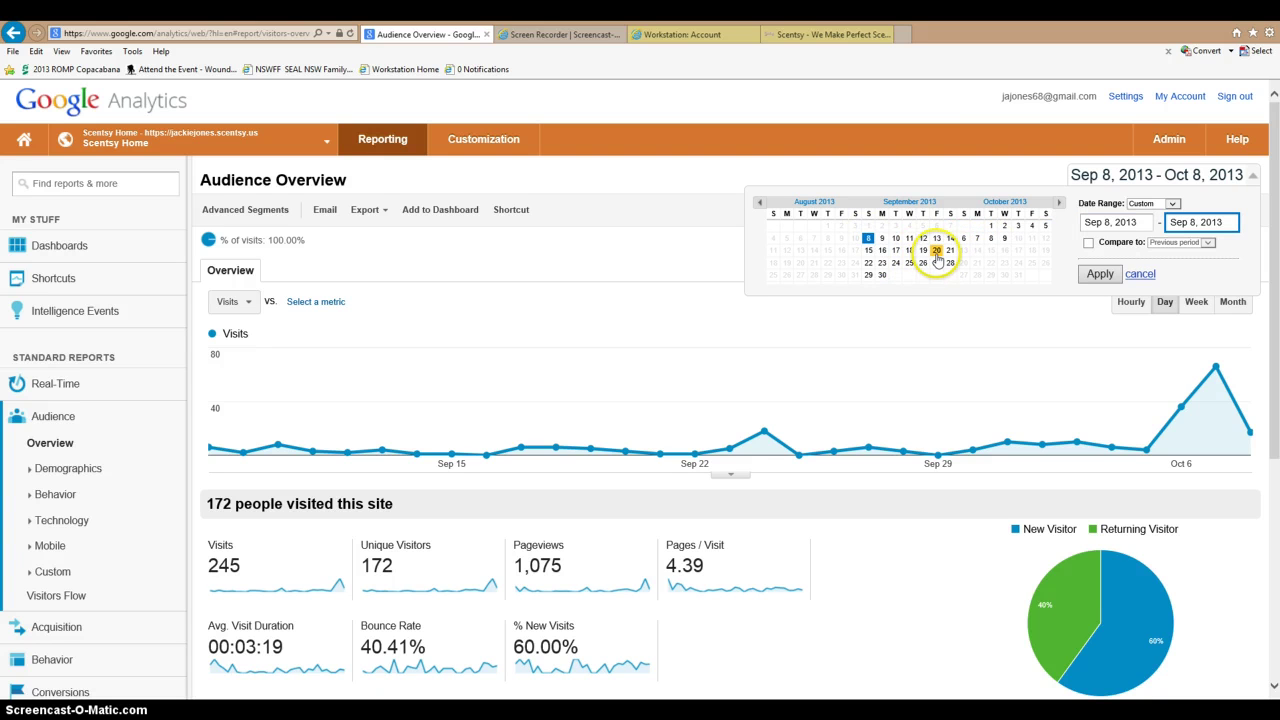
{"action": "left_click", "coordinate": [937, 257]}
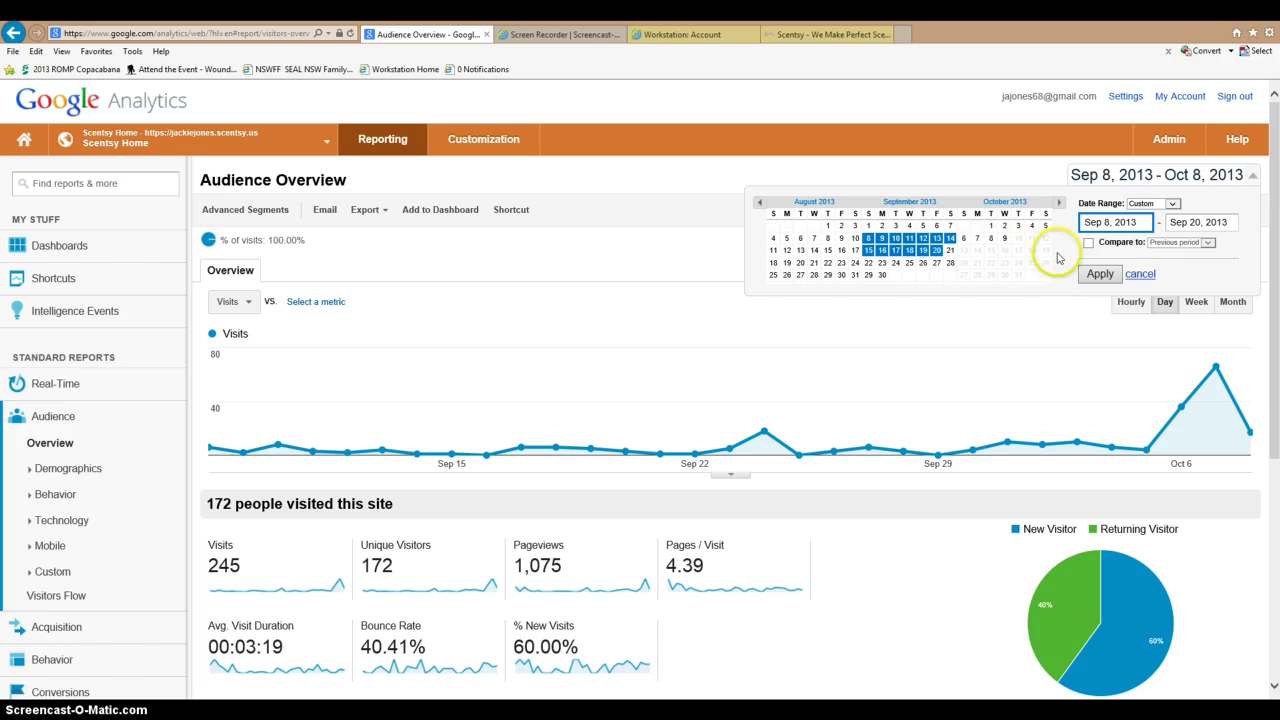
{"action": "left_click", "coordinate": [1100, 274]}
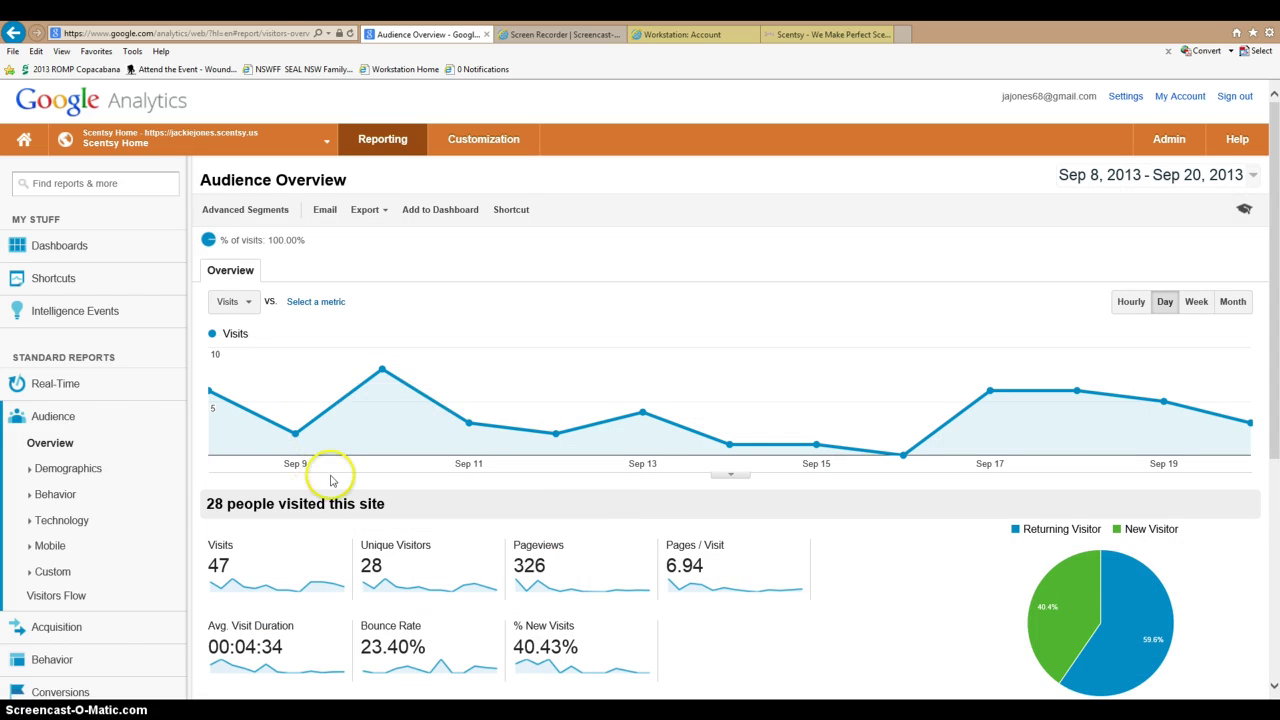
{"action": "mouse_move", "coordinate": [1073, 633]}
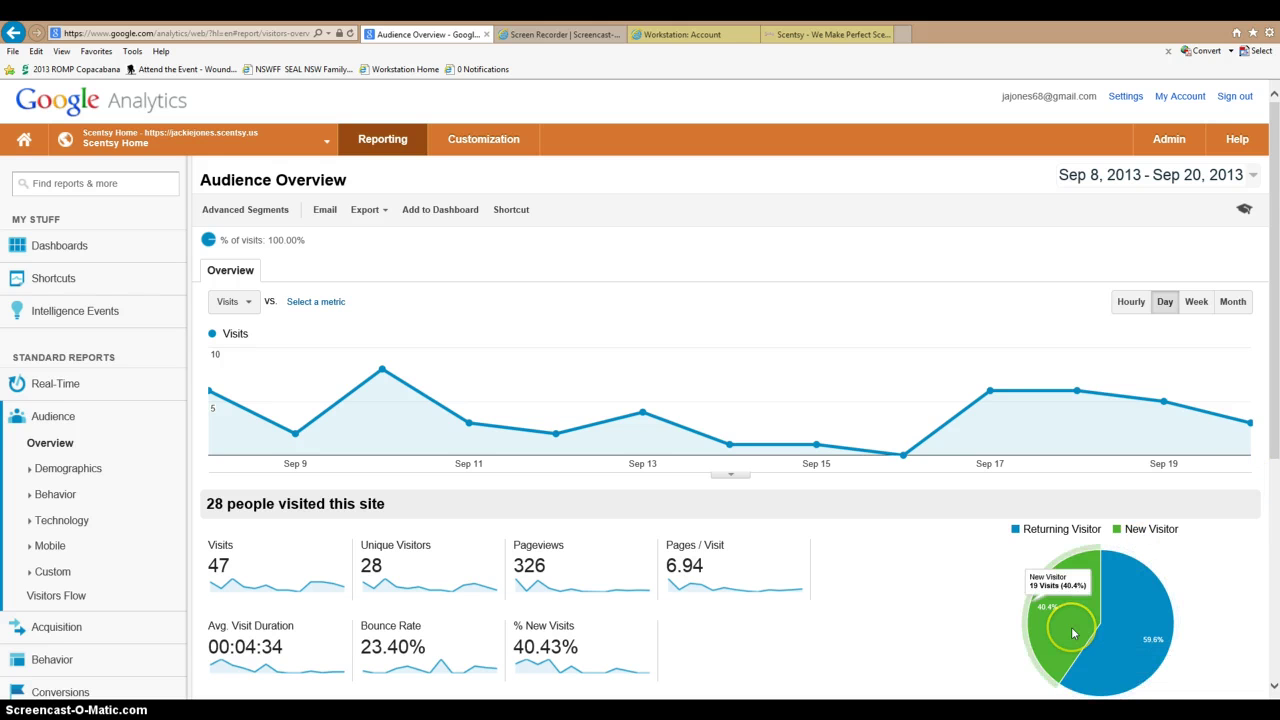
{"action": "left_click", "coordinate": [1130, 610]}
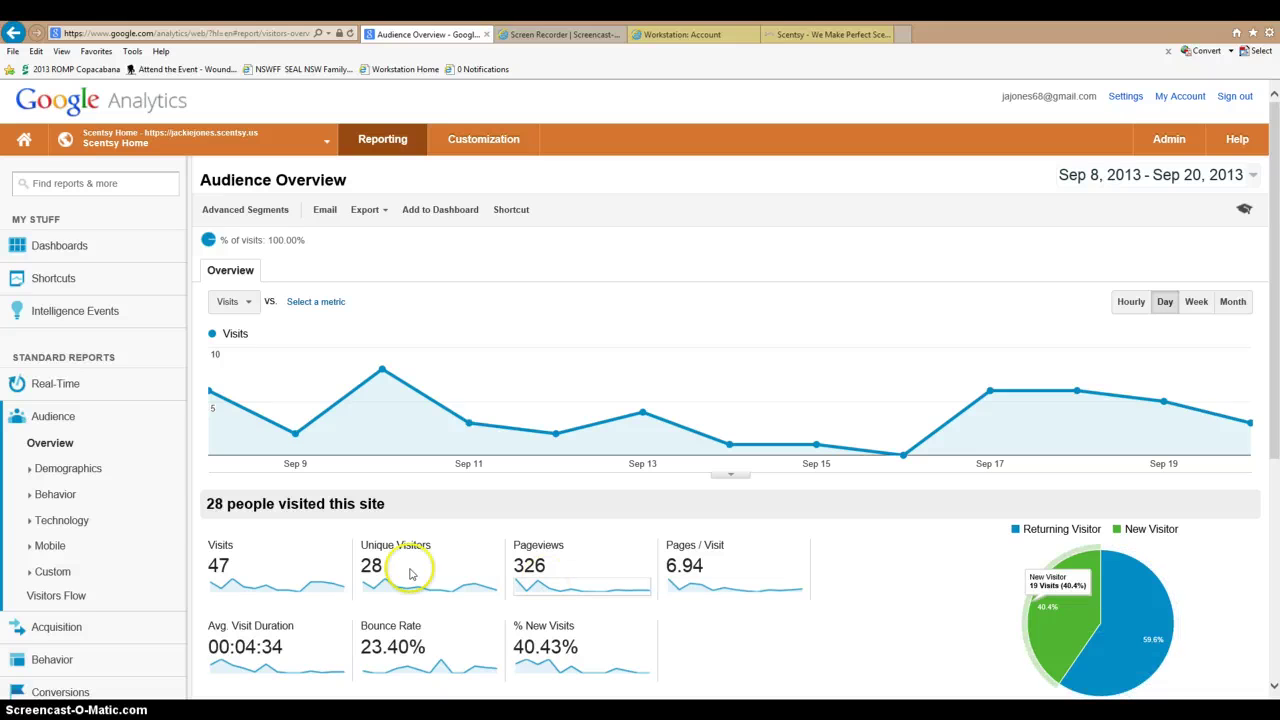
Step: Examine the current active visitors in the Real-Time Overview report, briefly checking the Scentsy Workstation account page in between
{"action": "left_click", "coordinate": [20, 386]}
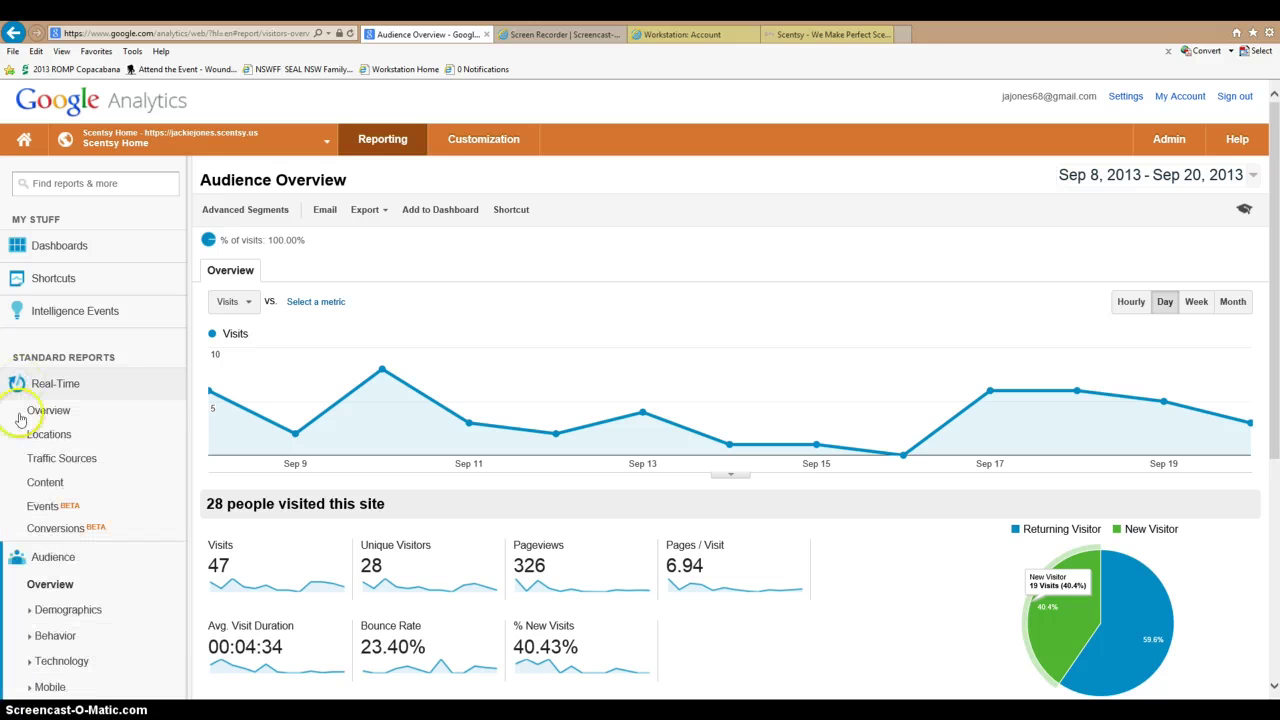
{"action": "left_click", "coordinate": [22, 416]}
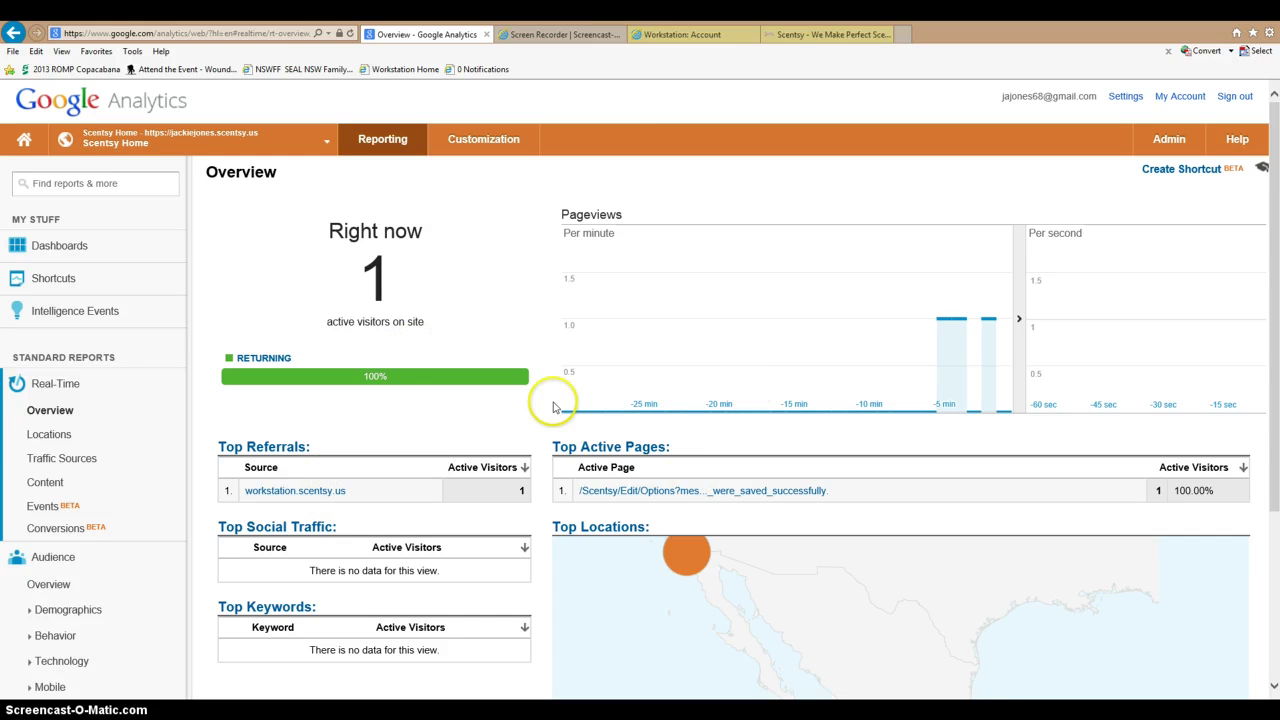
{"action": "left_click", "coordinate": [697, 36]}
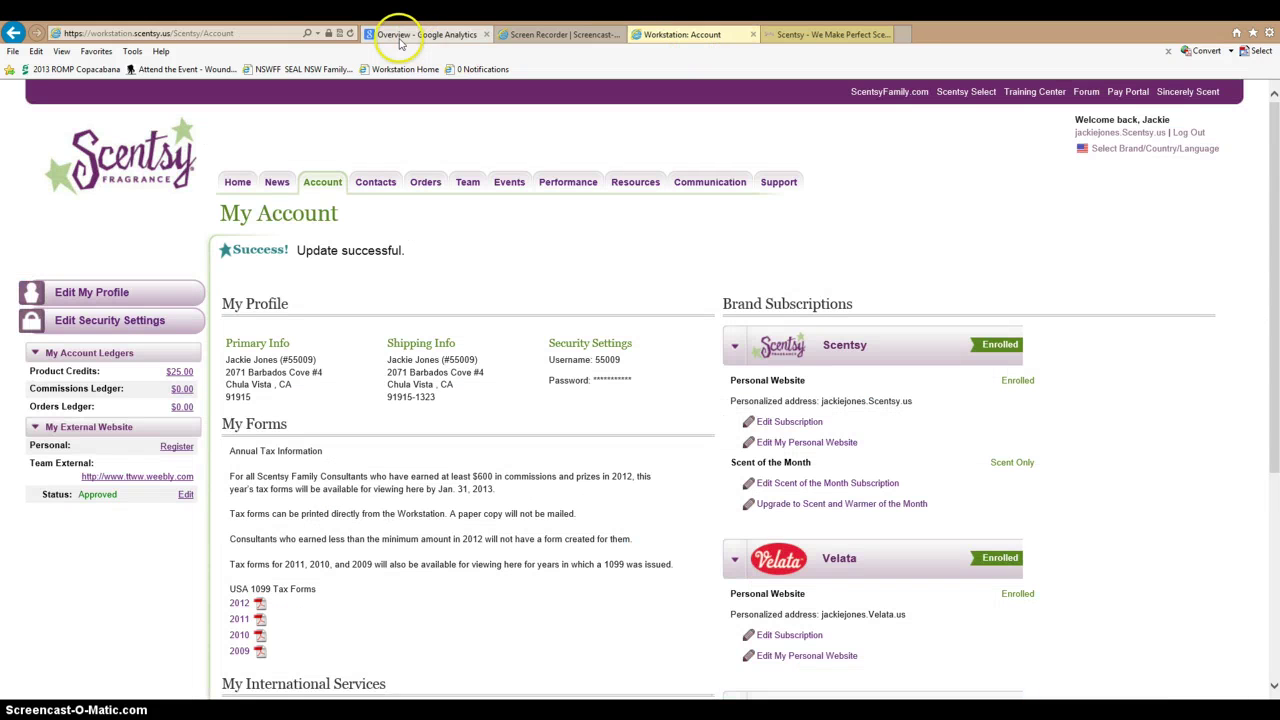
{"action": "left_click", "coordinate": [440, 34]}
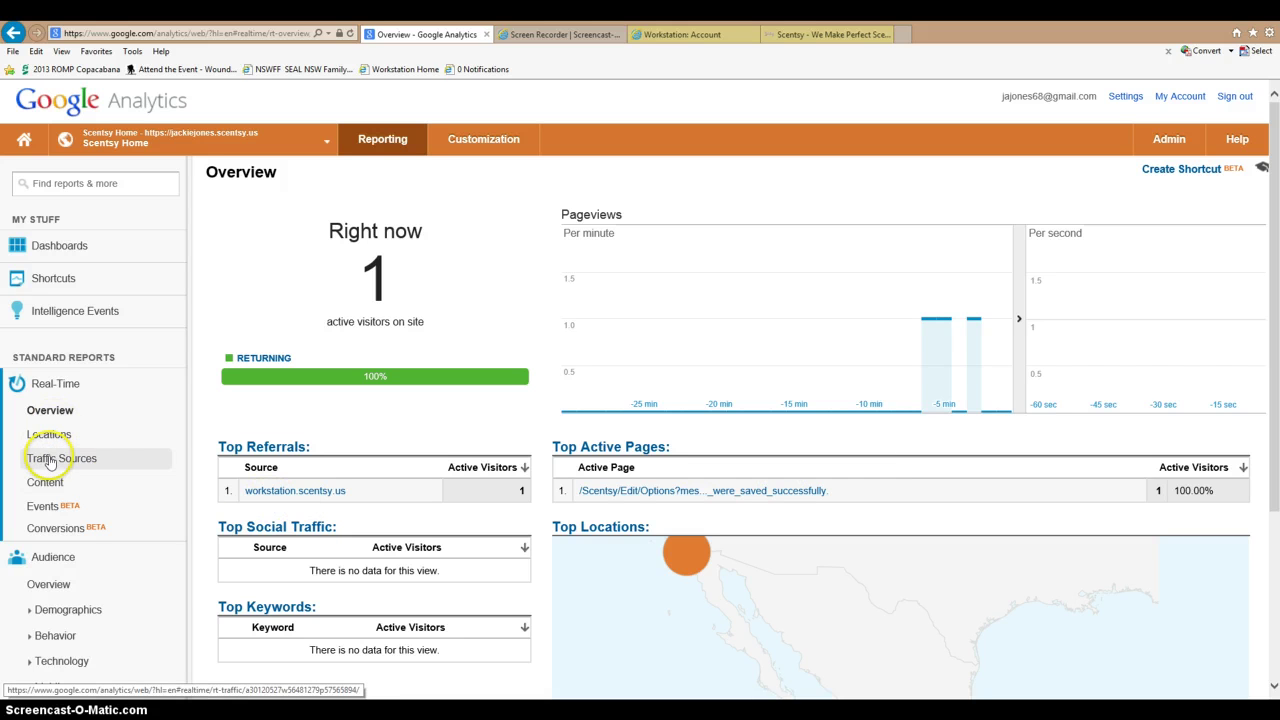
Step: Return to the Audience Overview report and open its date range for editing
{"action": "left_click", "coordinate": [36, 248]}
{"action": "left_click", "coordinate": [36, 250]}
{"action": "left_click", "coordinate": [56, 383]}
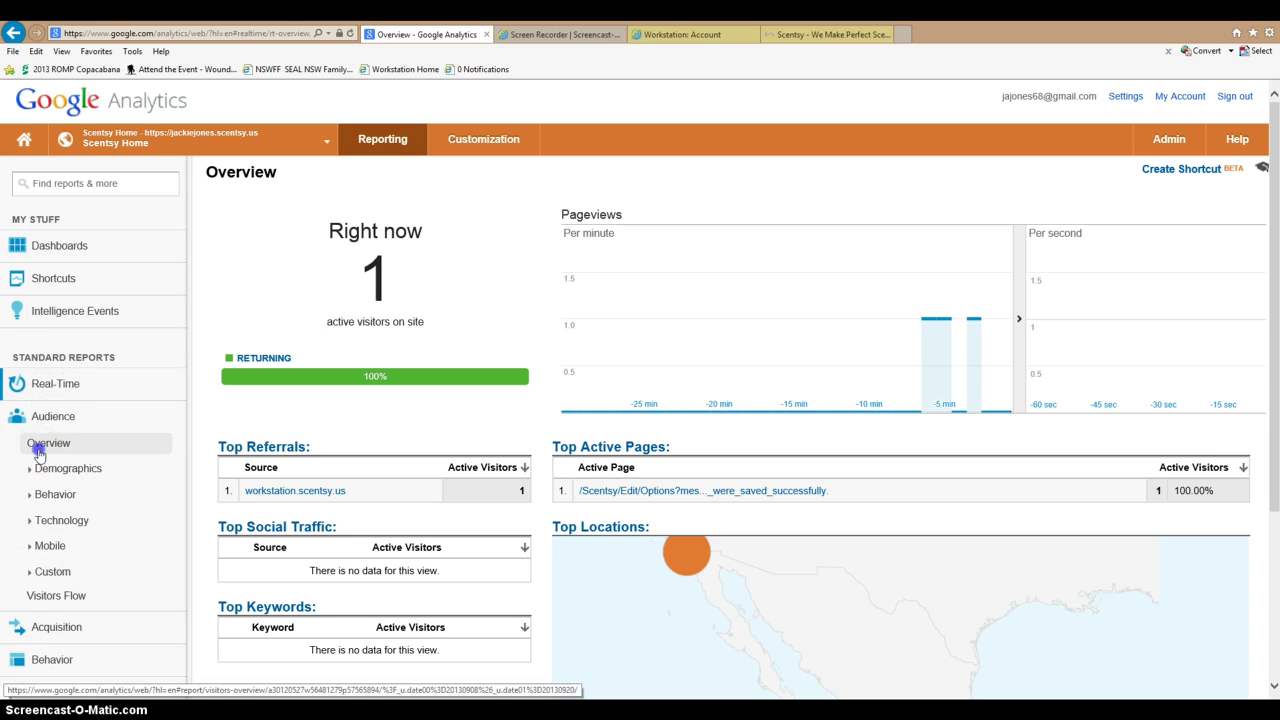
{"action": "left_click", "coordinate": [40, 452]}
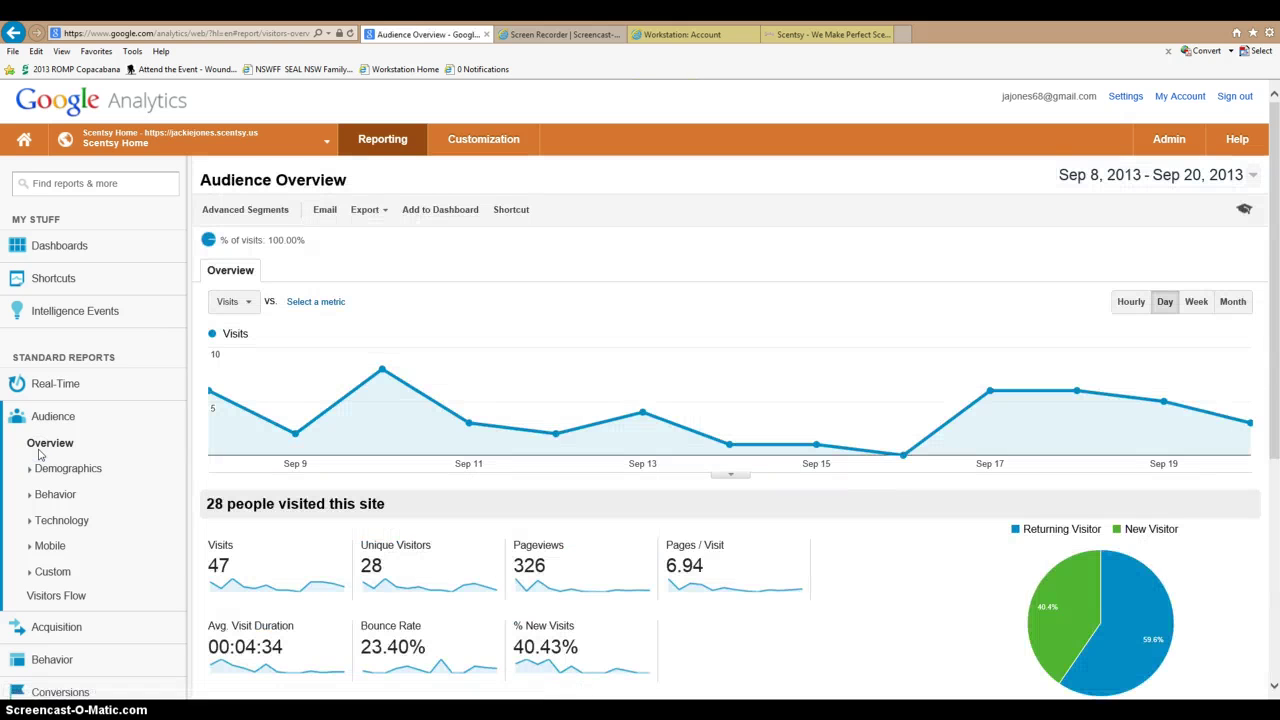
{"action": "left_click", "coordinate": [1114, 174]}
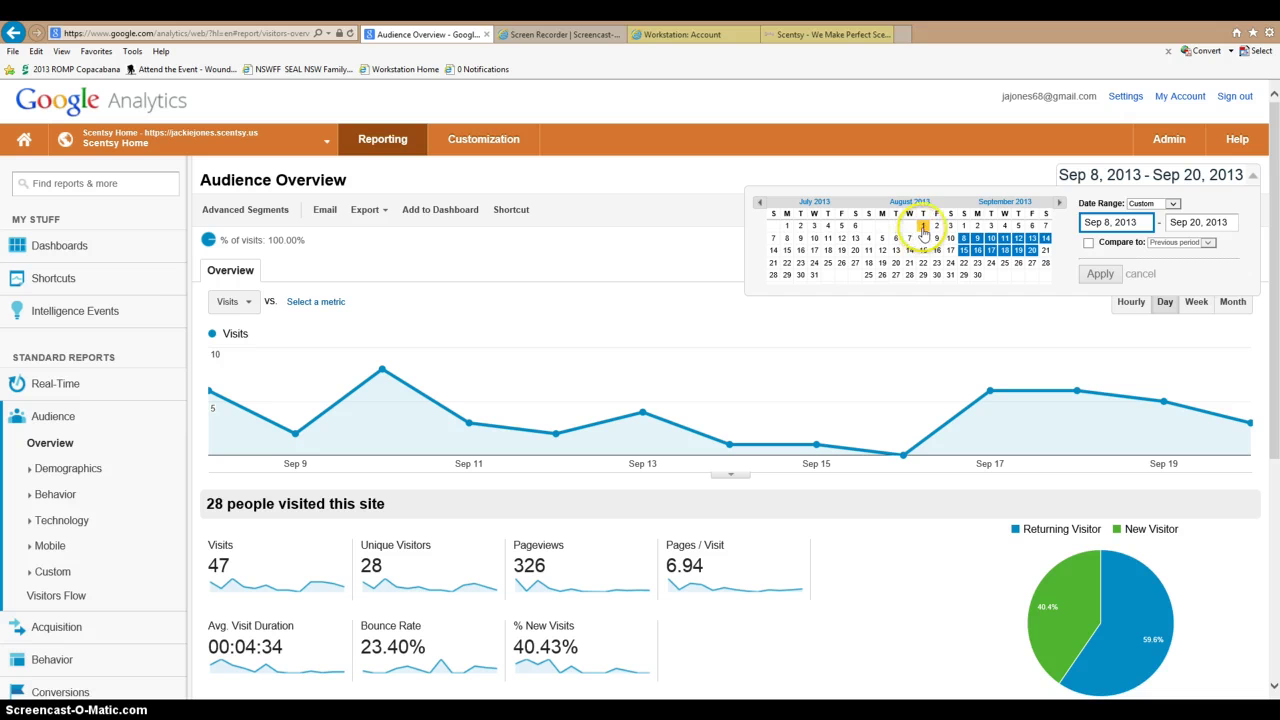
{"action": "left_click", "coordinate": [962, 228]}
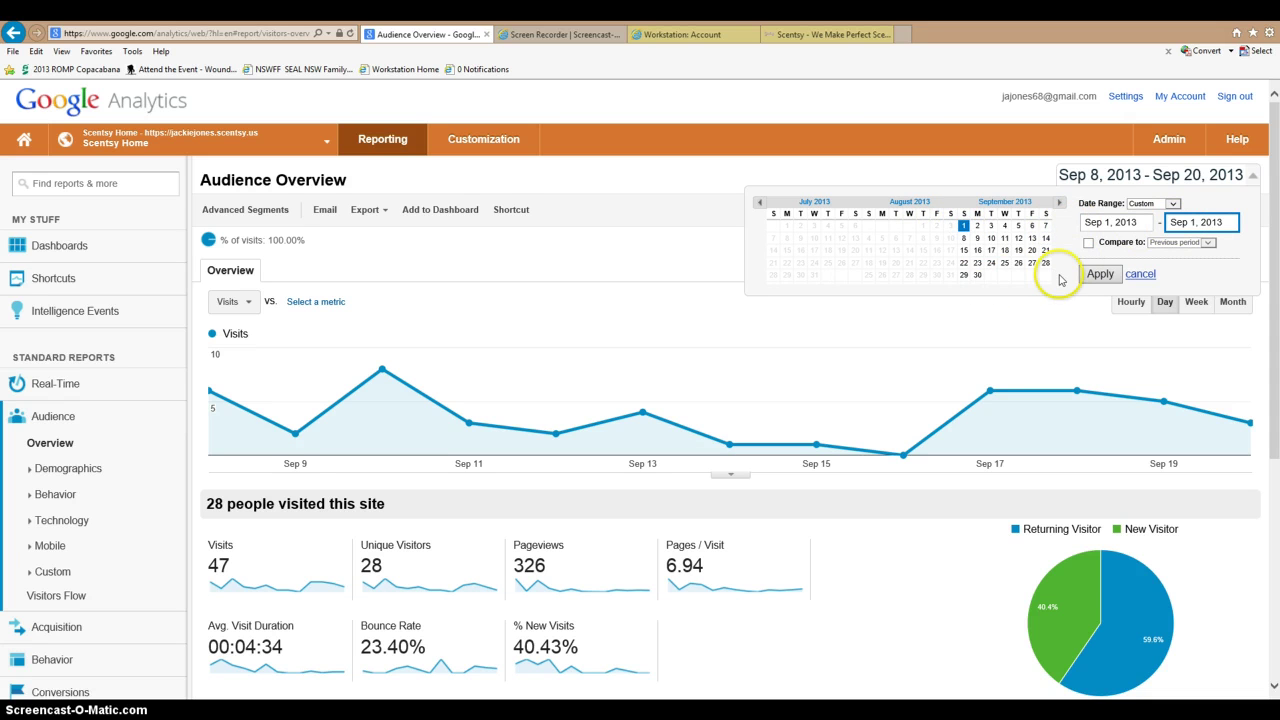
{"action": "left_click", "coordinate": [1064, 204]}
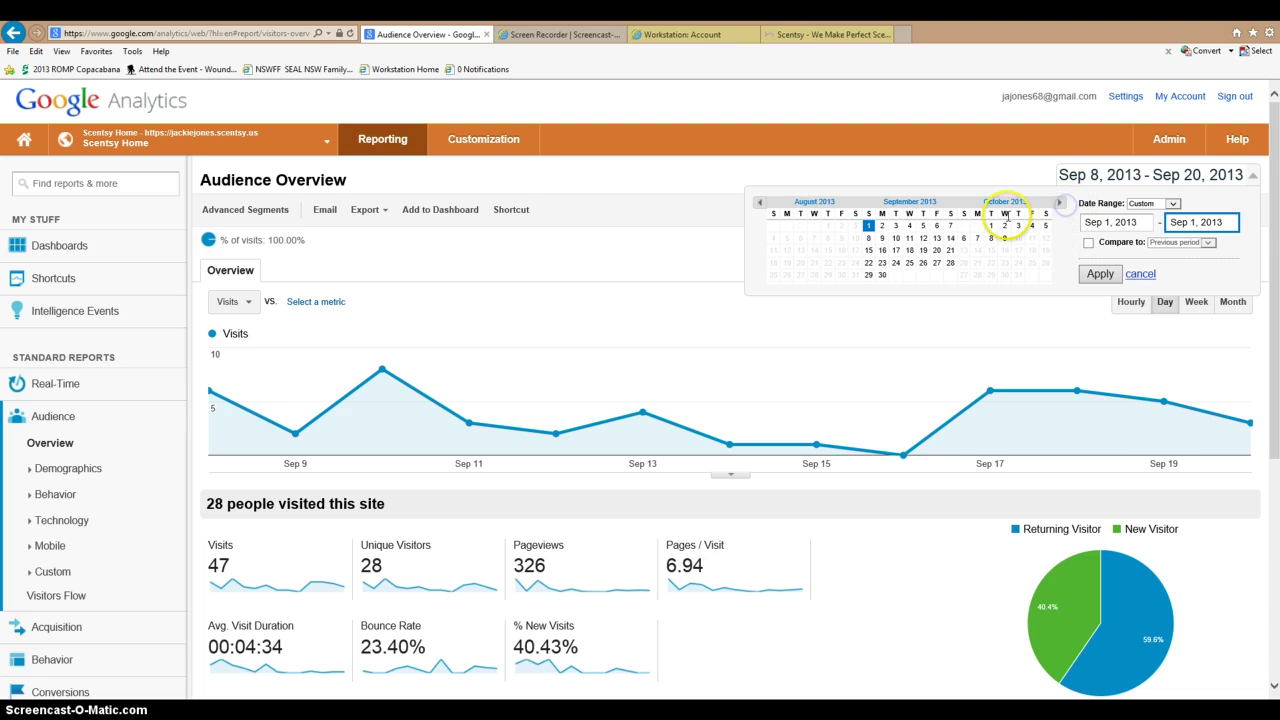
{"action": "left_click", "coordinate": [883, 239]}
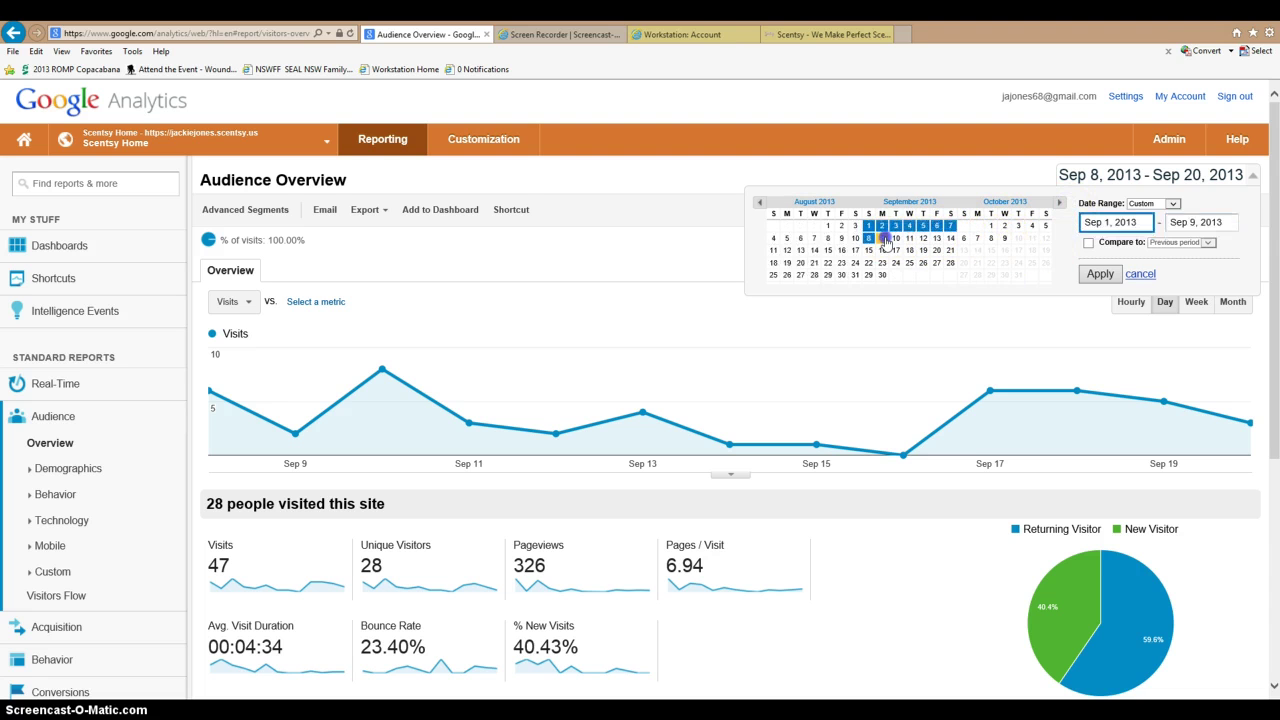
Step: Set the Audience Overview date range to Sep 9, 2013 through Oct 9, 2013 and apply it
{"action": "left_click", "coordinate": [1127, 226]}
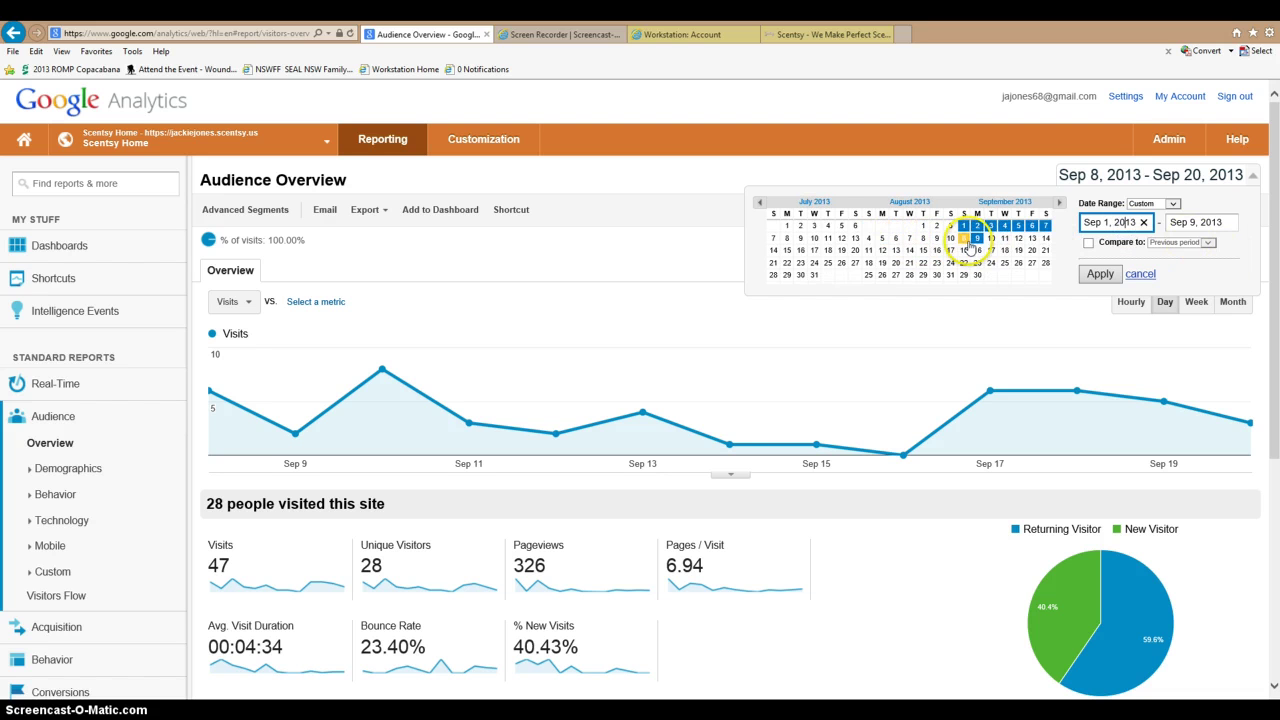
{"action": "left_click", "coordinate": [977, 240]}
{"action": "left_click", "coordinate": [1056, 205]}
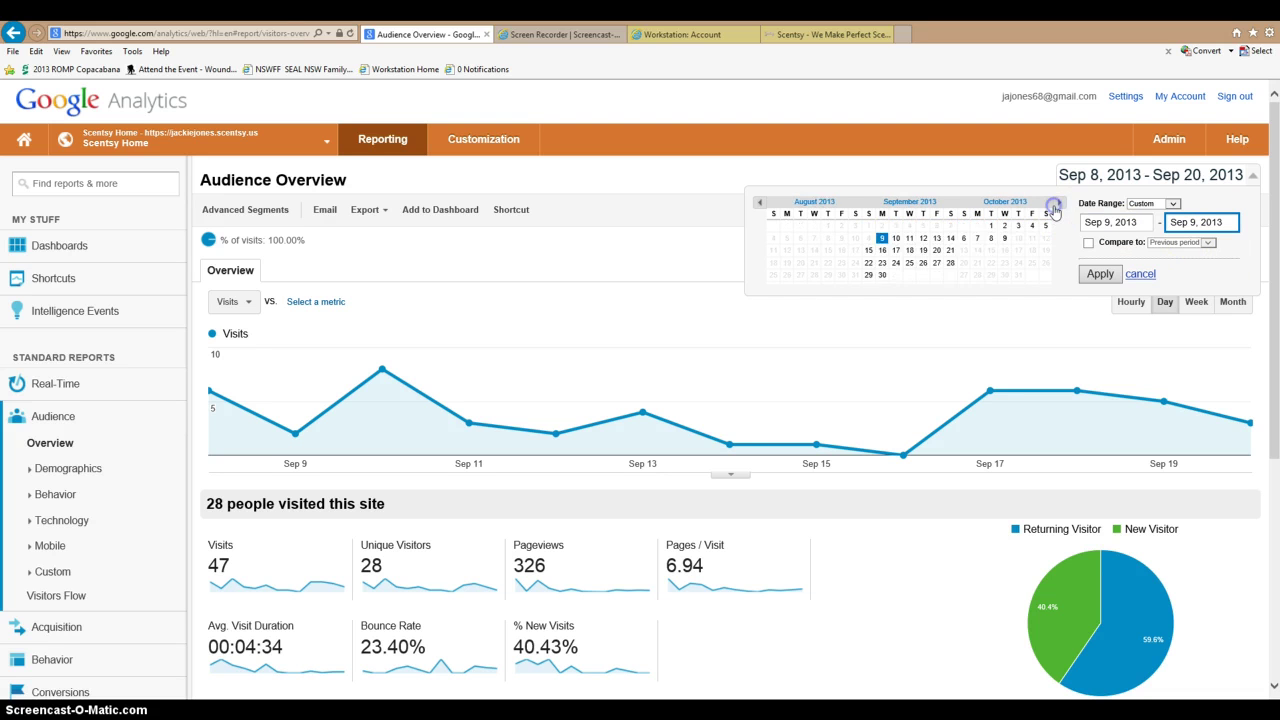
{"action": "left_click", "coordinate": [882, 240]}
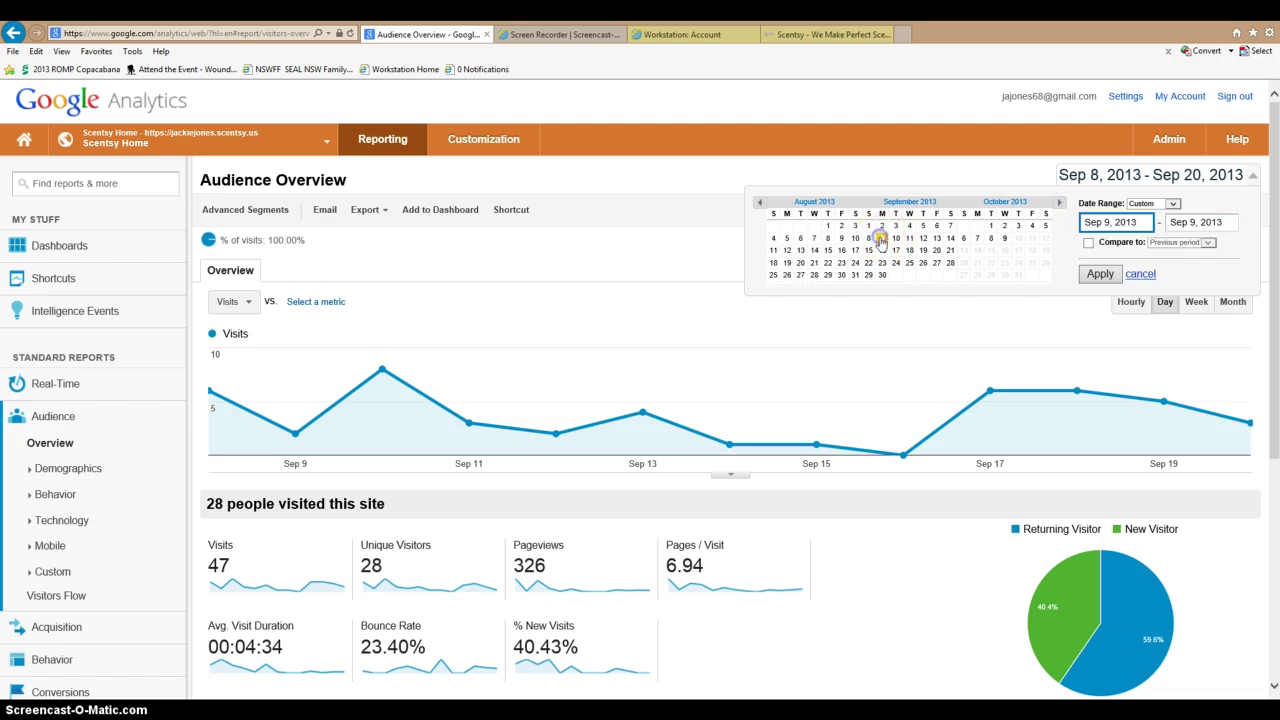
{"action": "left_click", "coordinate": [1097, 275]}
{"action": "left_click", "coordinate": [1203, 222]}
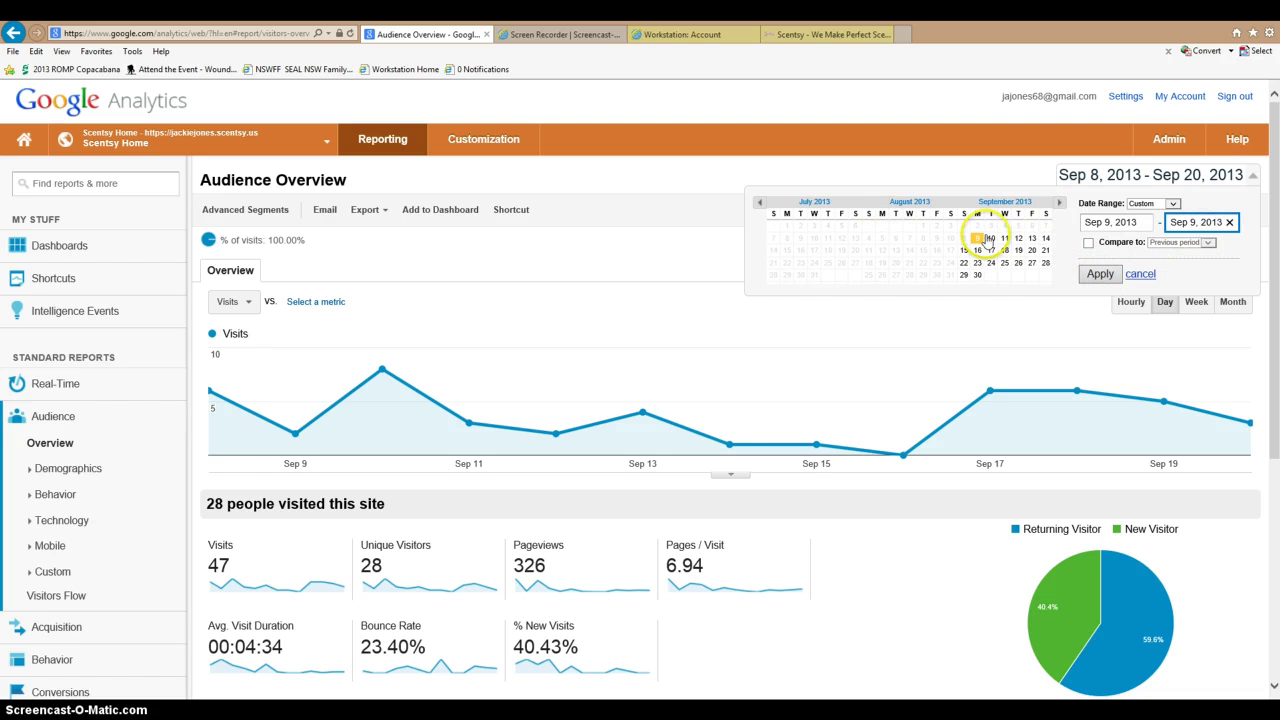
{"action": "left_click", "coordinate": [1058, 204]}
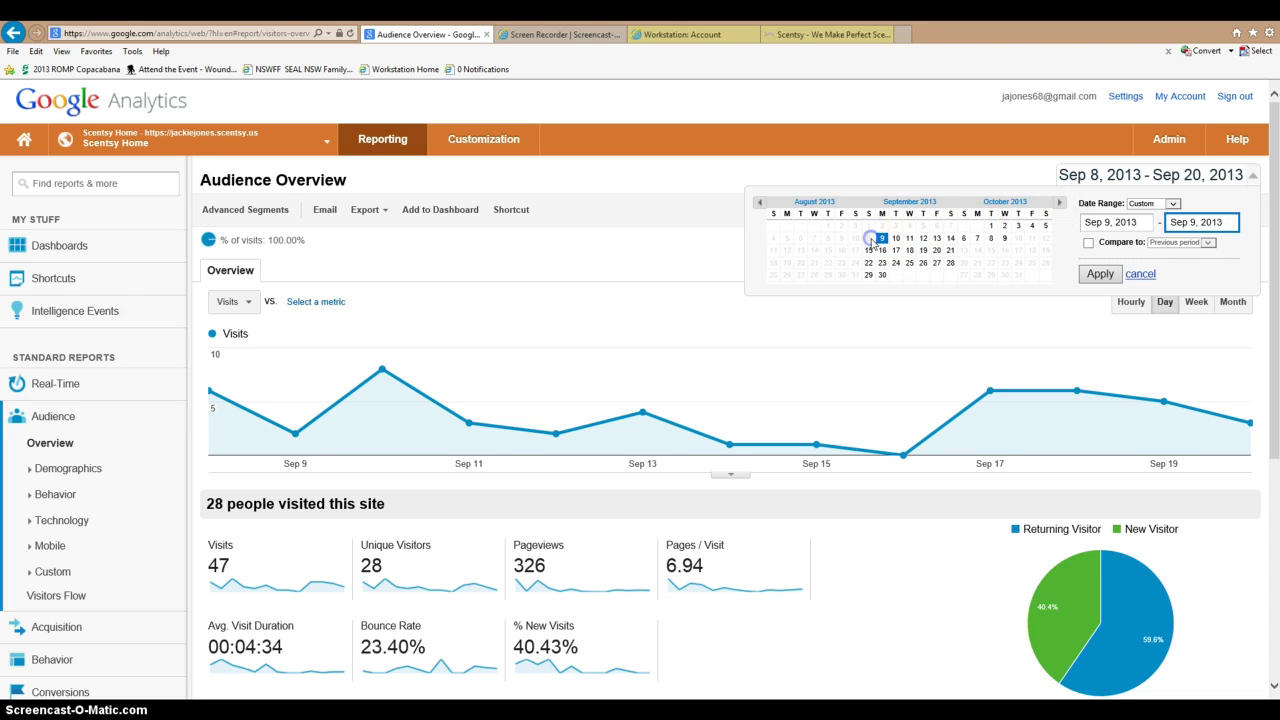
{"action": "left_click", "coordinate": [1004, 240]}
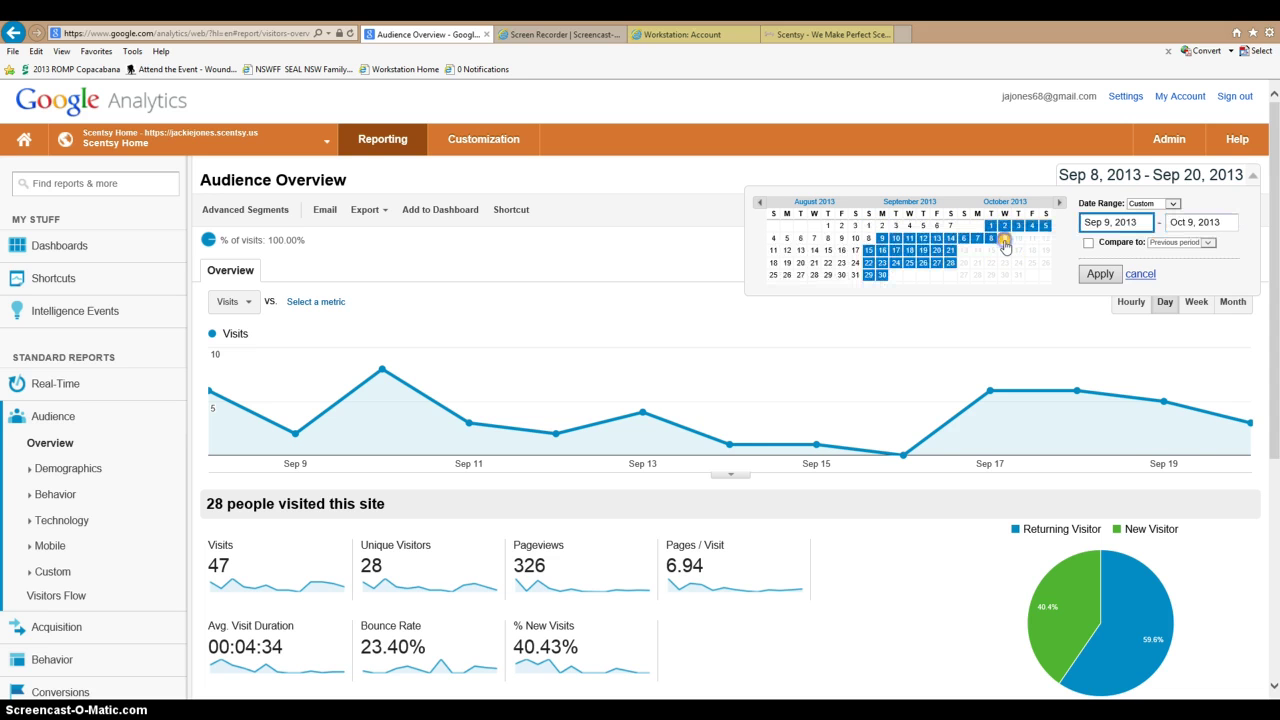
{"action": "left_click", "coordinate": [1100, 274]}
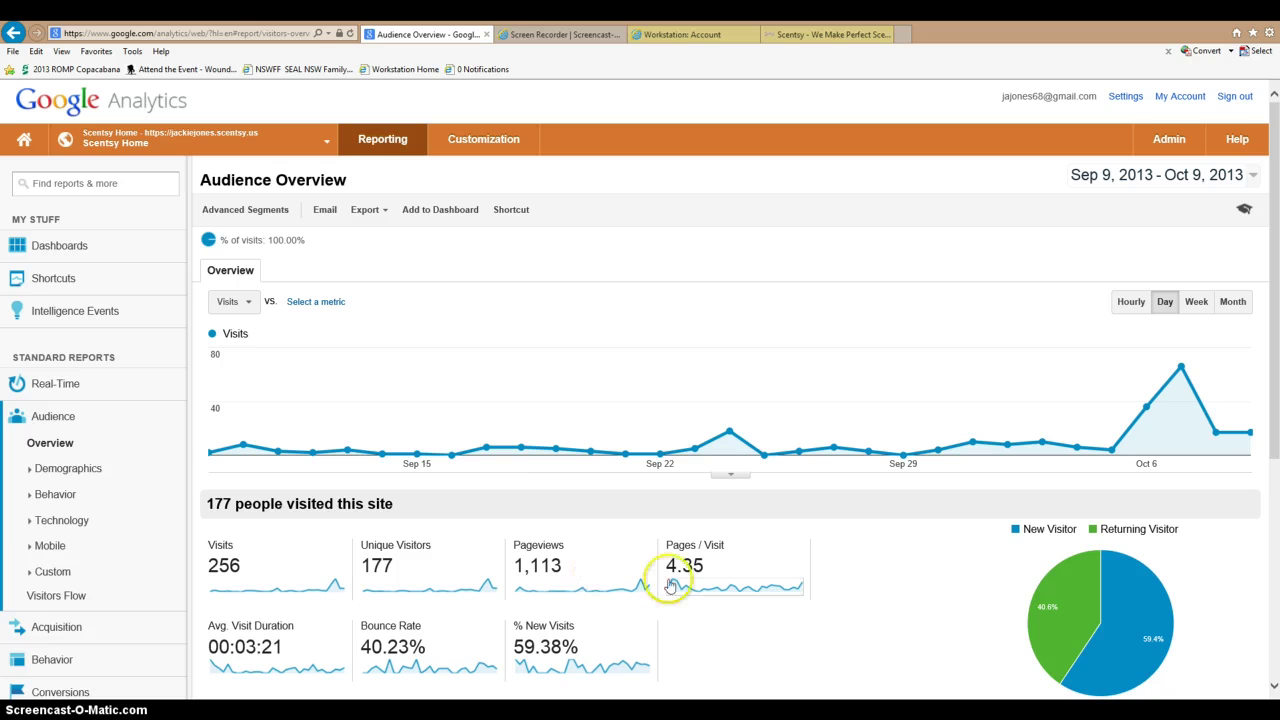
Step: Examine the visitor demographics of the Audience Overview report by country or territory and by city
{"action": "scroll", "coordinate": [740, 551], "scroll_direction": "down", "scroll_amount": 3}
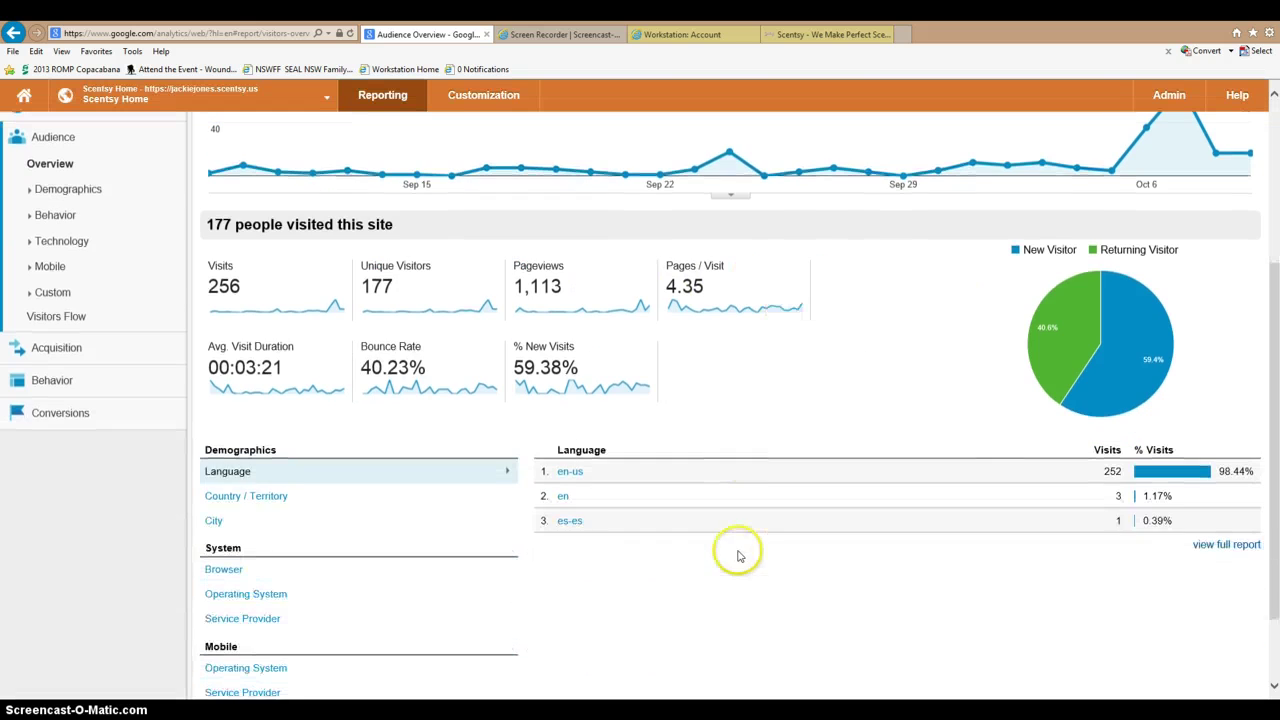
{"action": "left_click", "coordinate": [247, 497]}
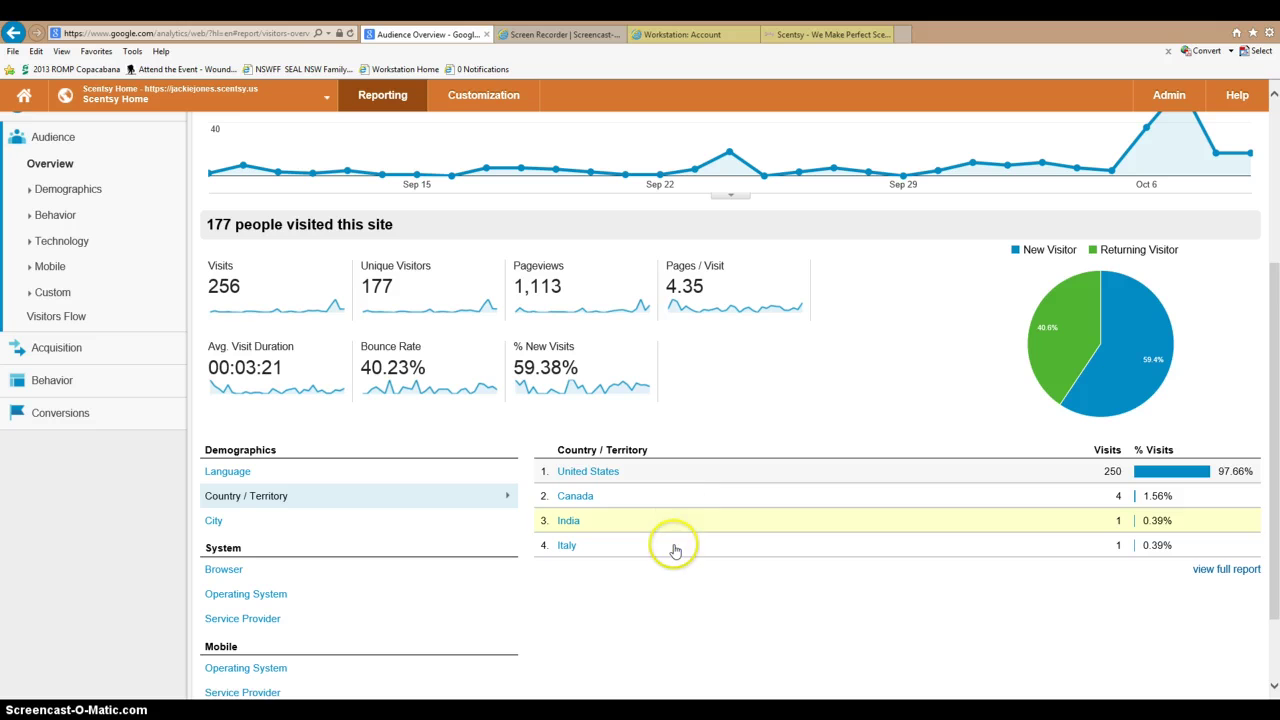
{"action": "left_click", "coordinate": [214, 522]}
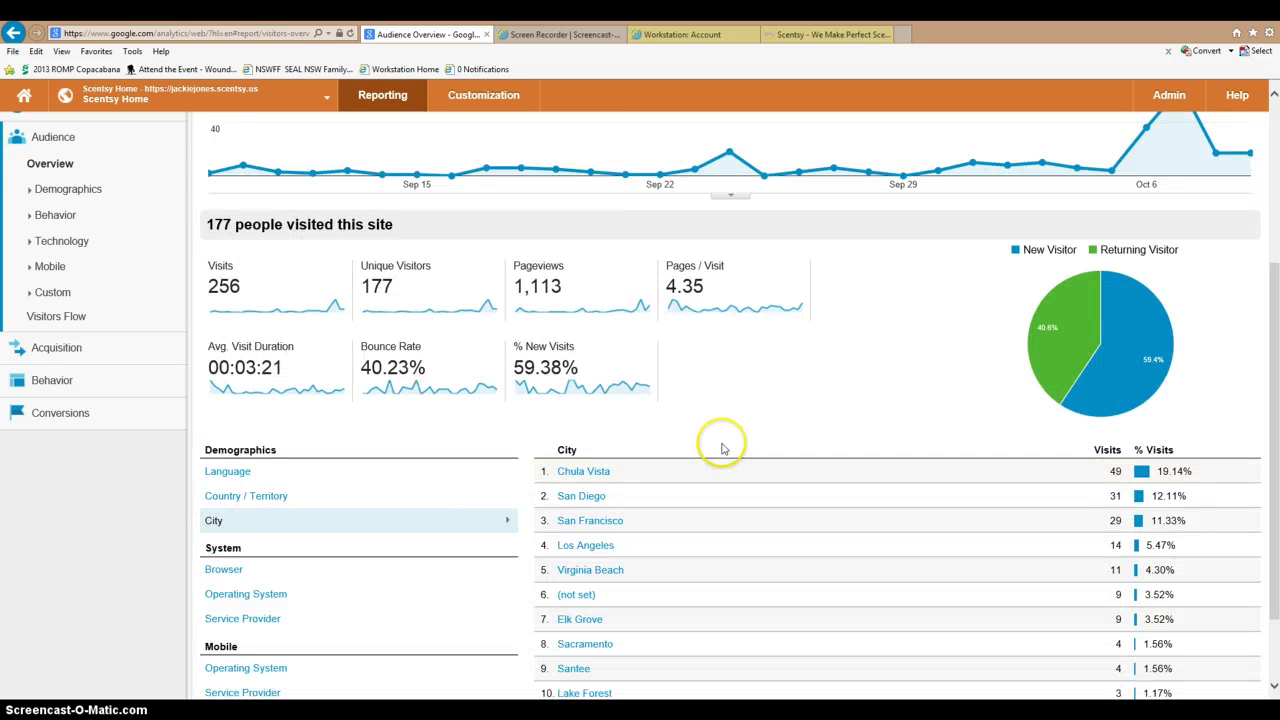
{"action": "scroll", "coordinate": [720, 443], "scroll_direction": "down", "scroll_amount": 2}
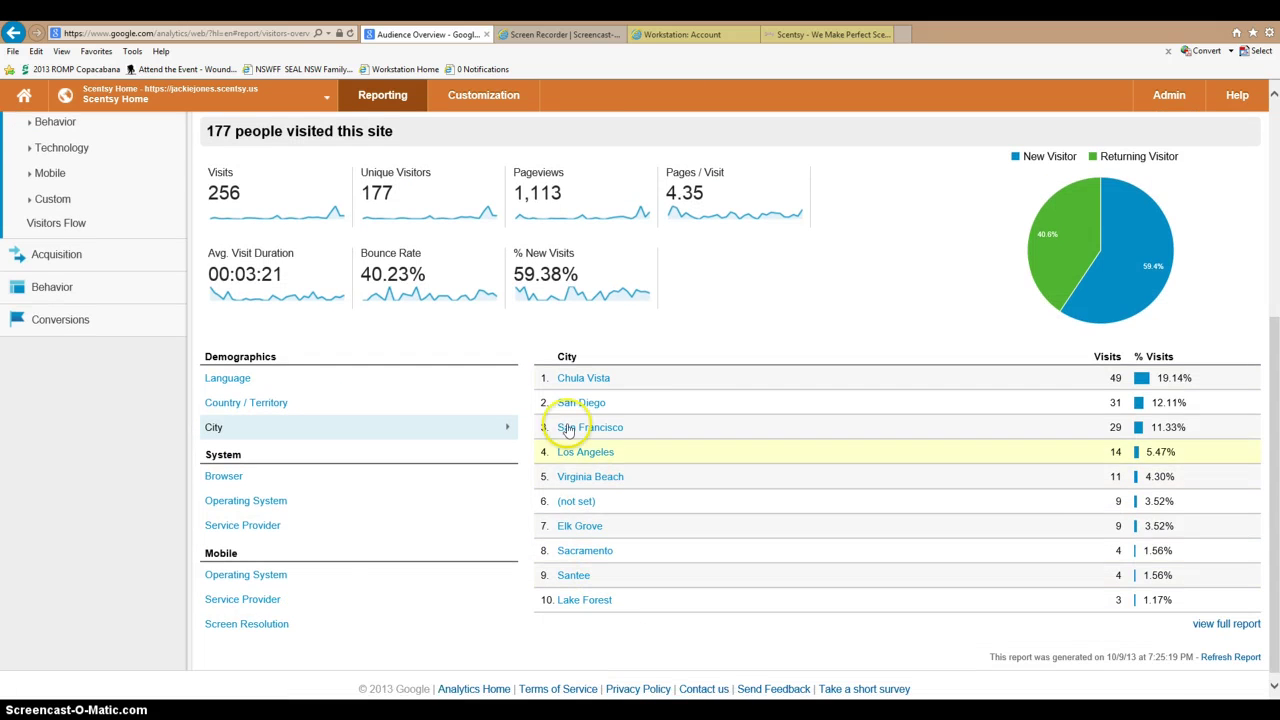
Step: Review the visits broken down by the System dimensions browser, operating system and service provider
{"action": "left_click", "coordinate": [225, 477]}
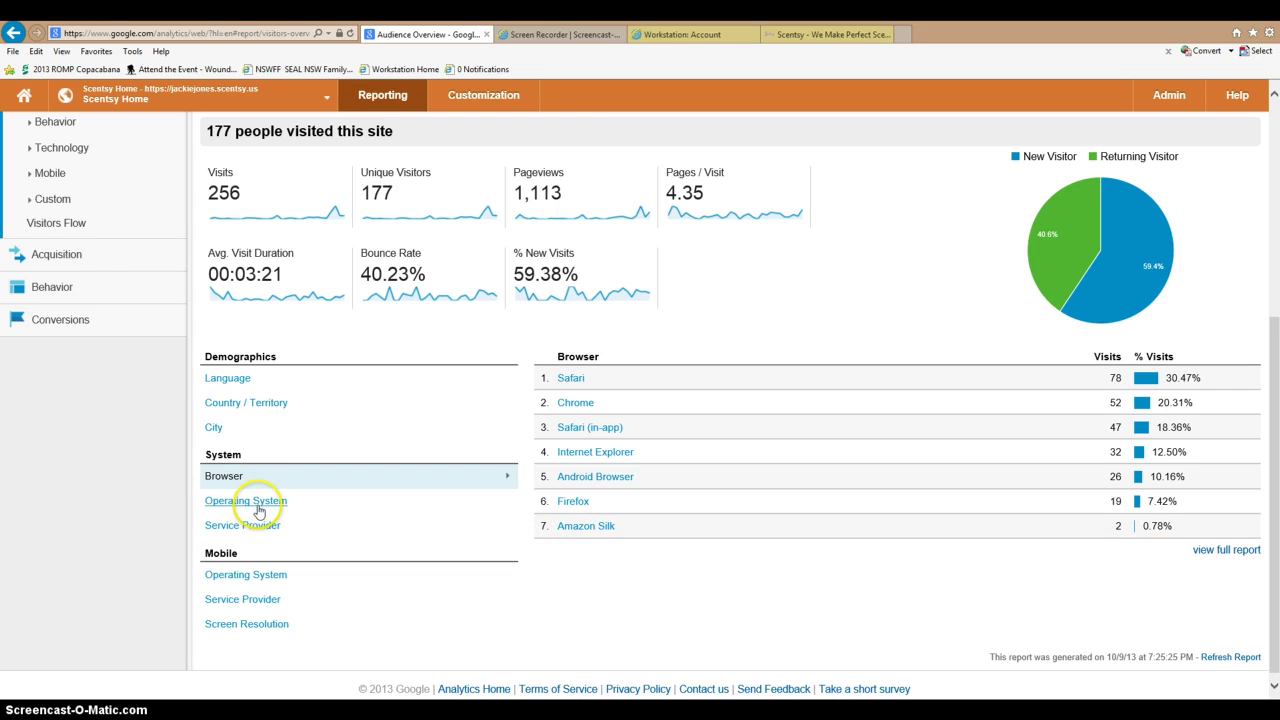
{"action": "left_click", "coordinate": [260, 502]}
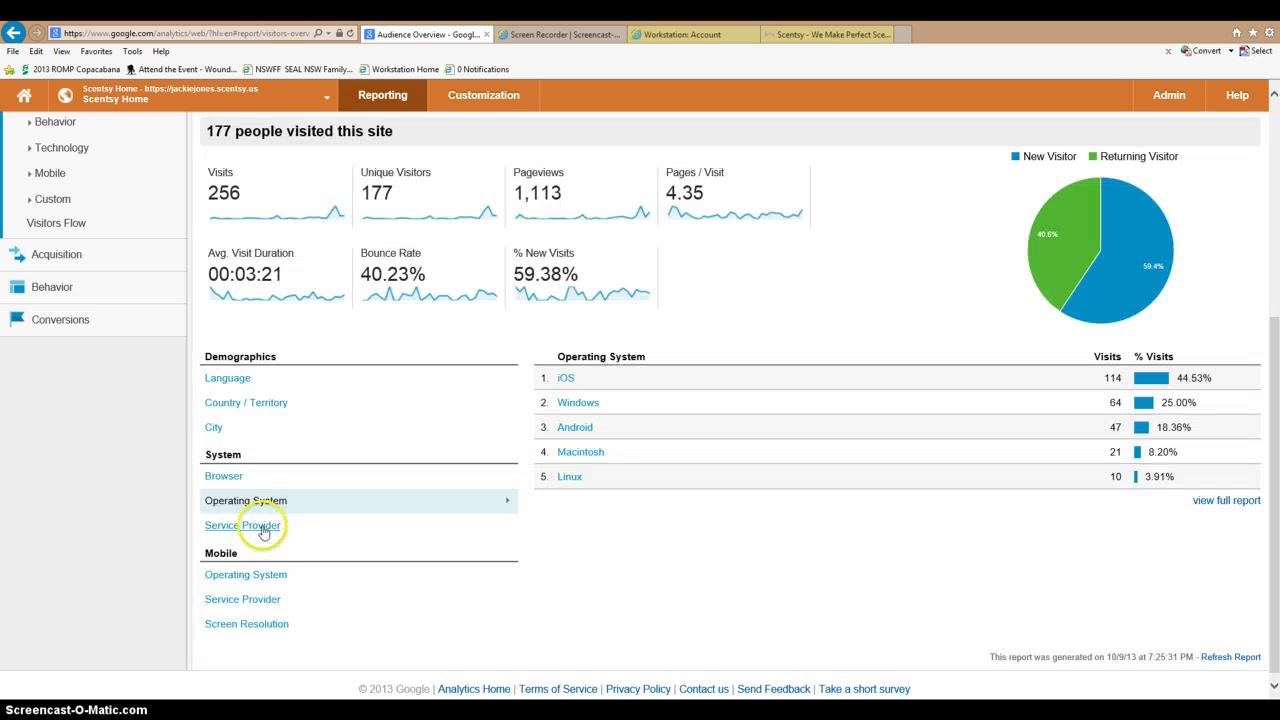
{"action": "left_click", "coordinate": [262, 530]}
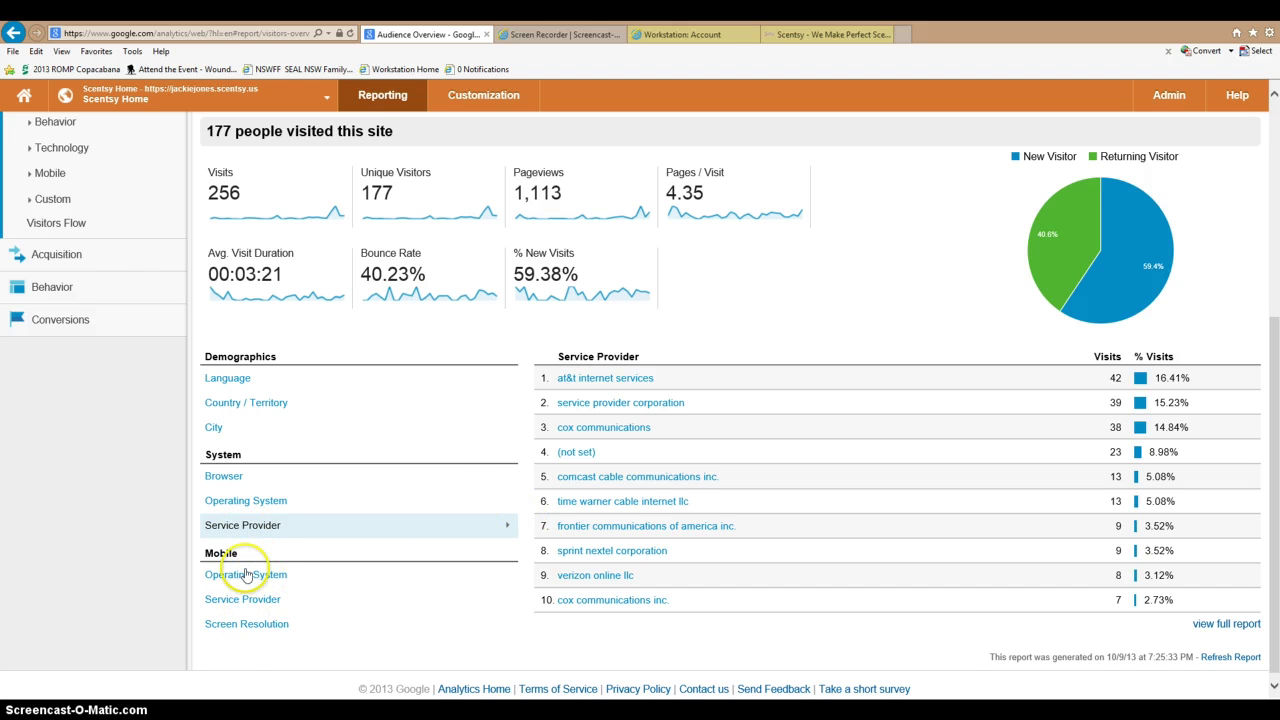
Step: Check which reports the Audience Demographics group offers, and open the Visitors Flow report
{"action": "scroll", "coordinate": [150, 495], "scroll_direction": "up", "scroll_amount": 3}
{"action": "scroll", "coordinate": [152, 497], "scroll_direction": "up", "scroll_amount": 1}
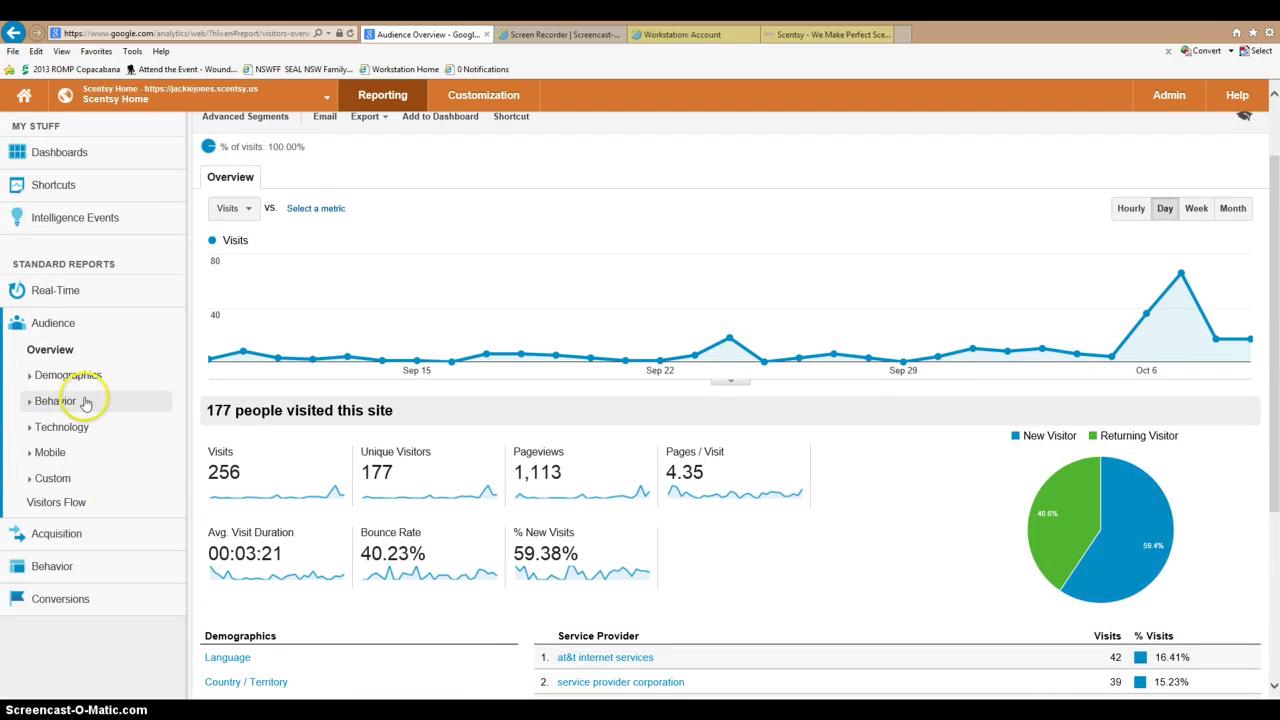
{"action": "scroll", "coordinate": [100, 292], "scroll_direction": "up", "scroll_amount": 2}
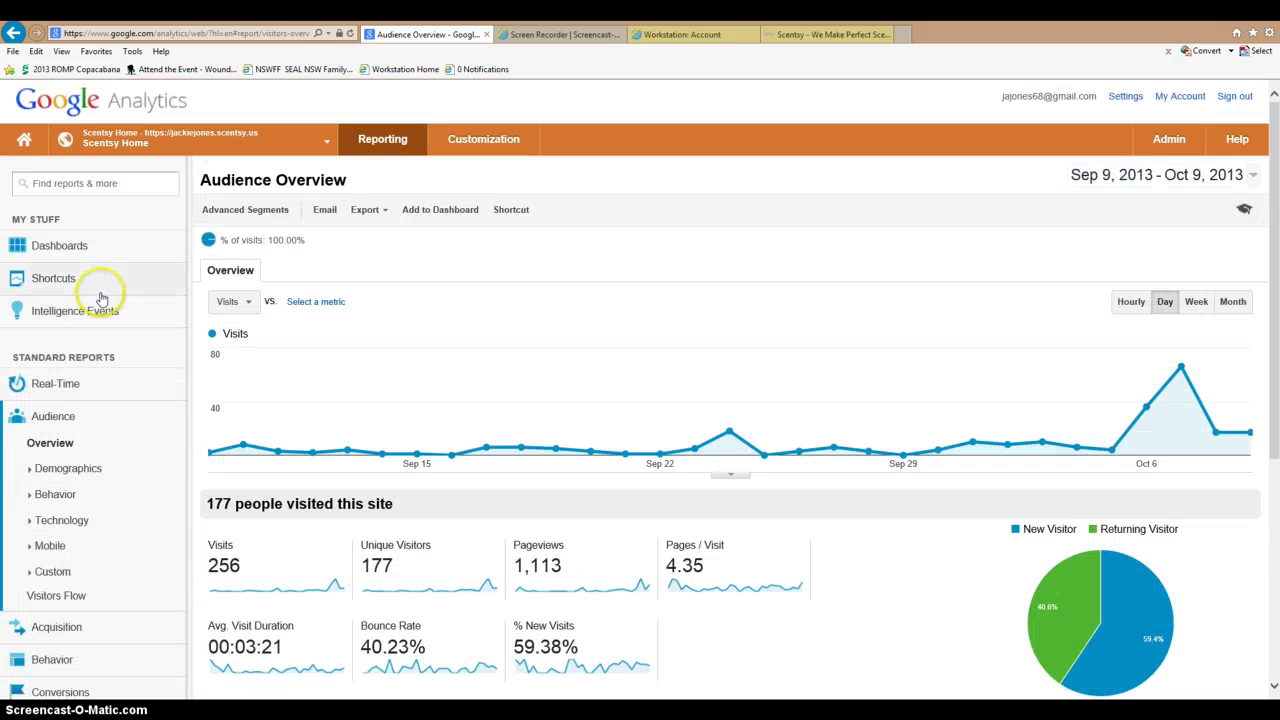
{"action": "left_click", "coordinate": [66, 466]}
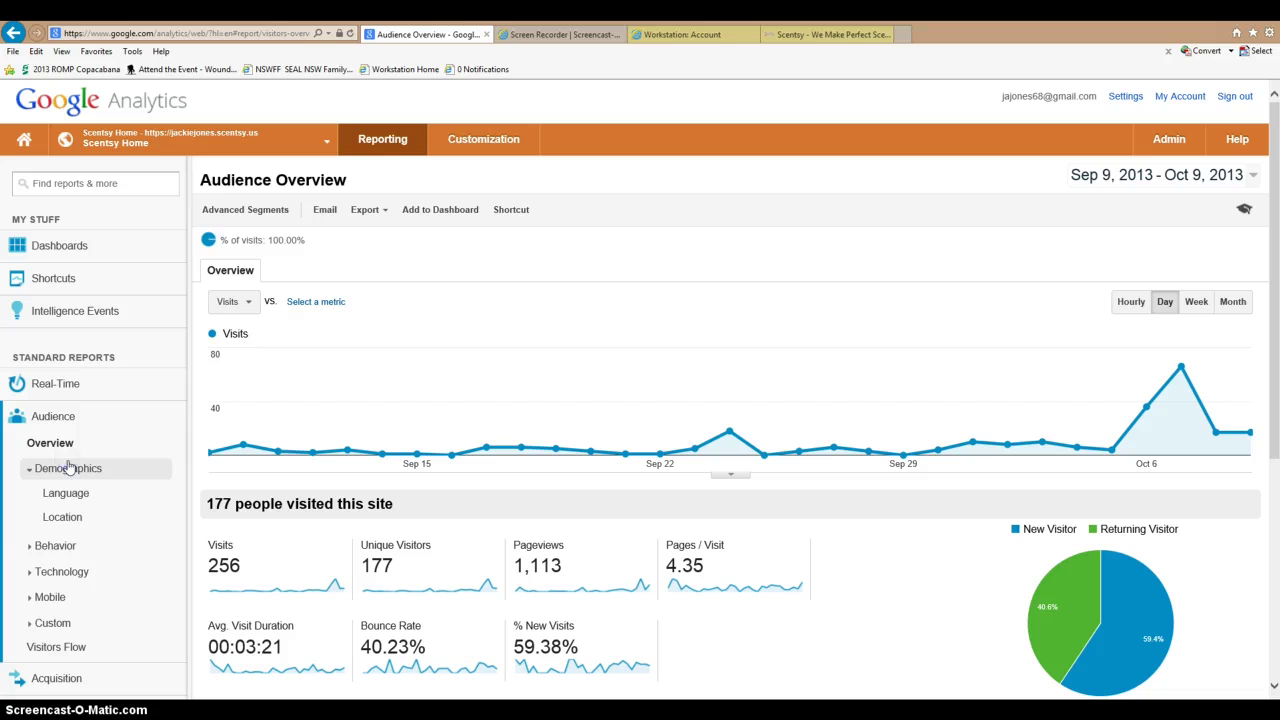
{"action": "left_click", "coordinate": [77, 469]}
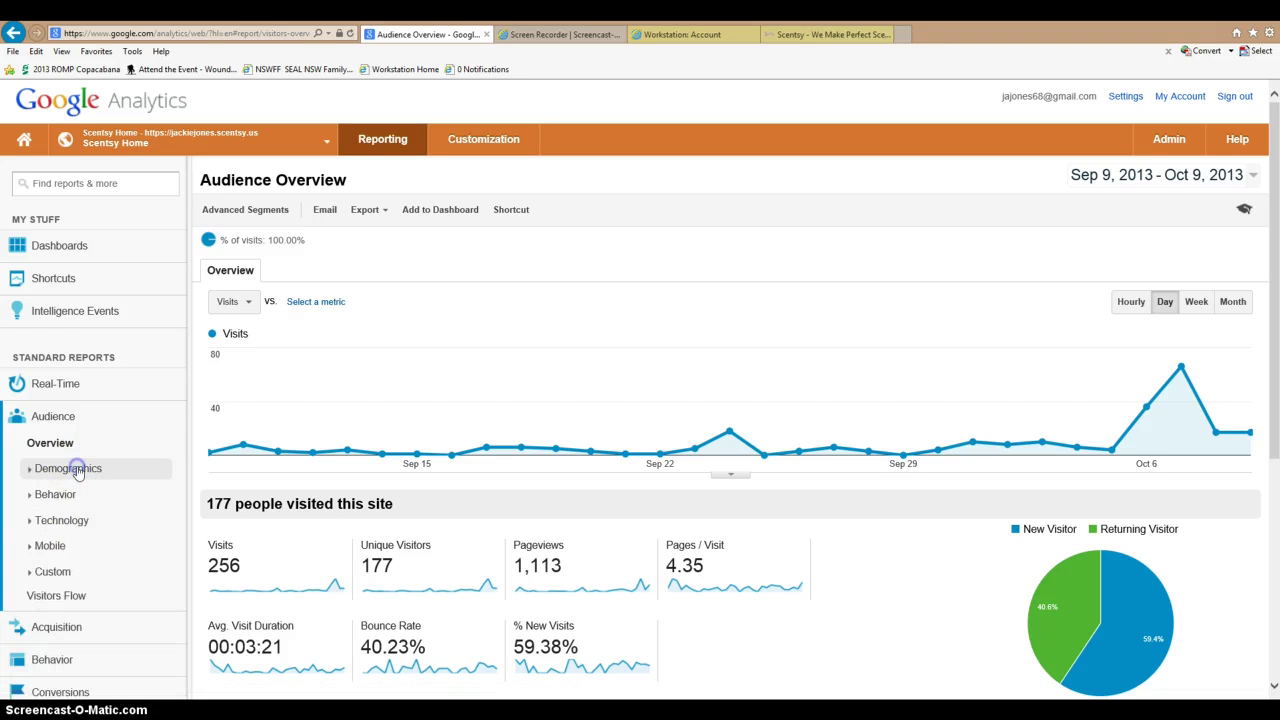
{"action": "left_click", "coordinate": [72, 598]}
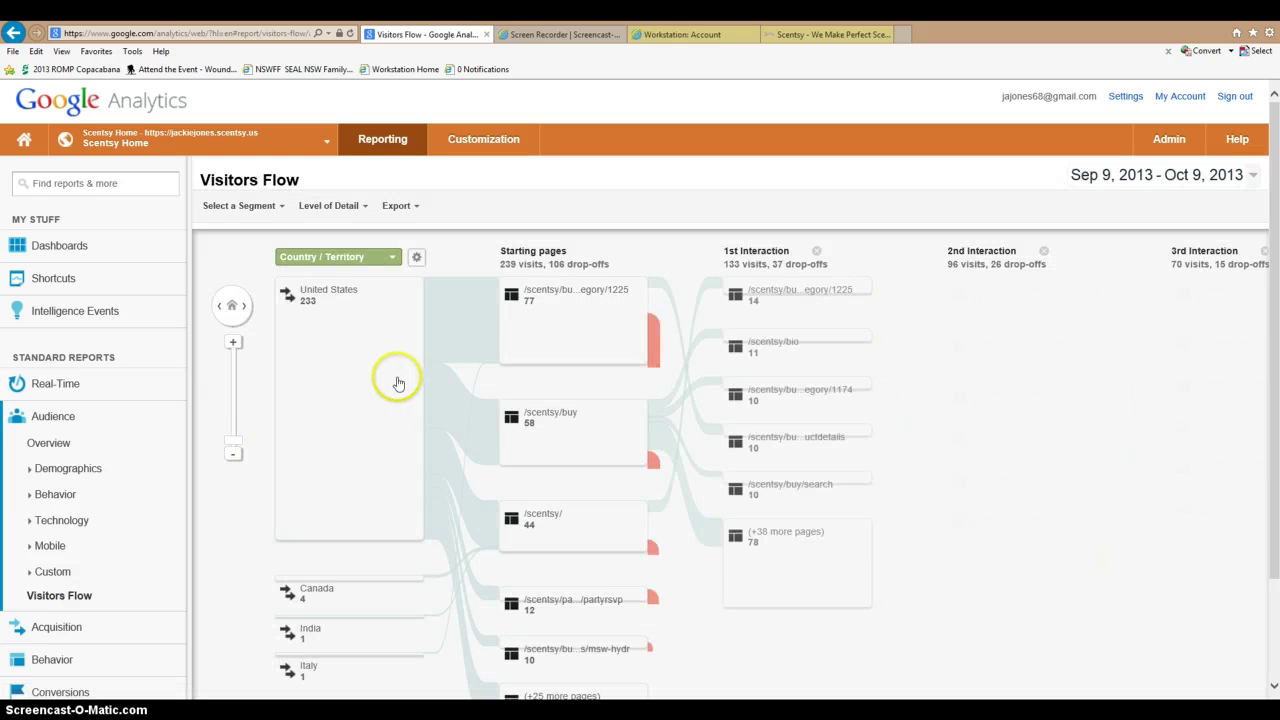
Step: Trace the Visitors Flow from country through the starting pages to the 3rd interaction, and extend the flow with further interaction steps
{"action": "scroll", "coordinate": [150, 183], "scroll_direction": "down", "scroll_amount": 1}
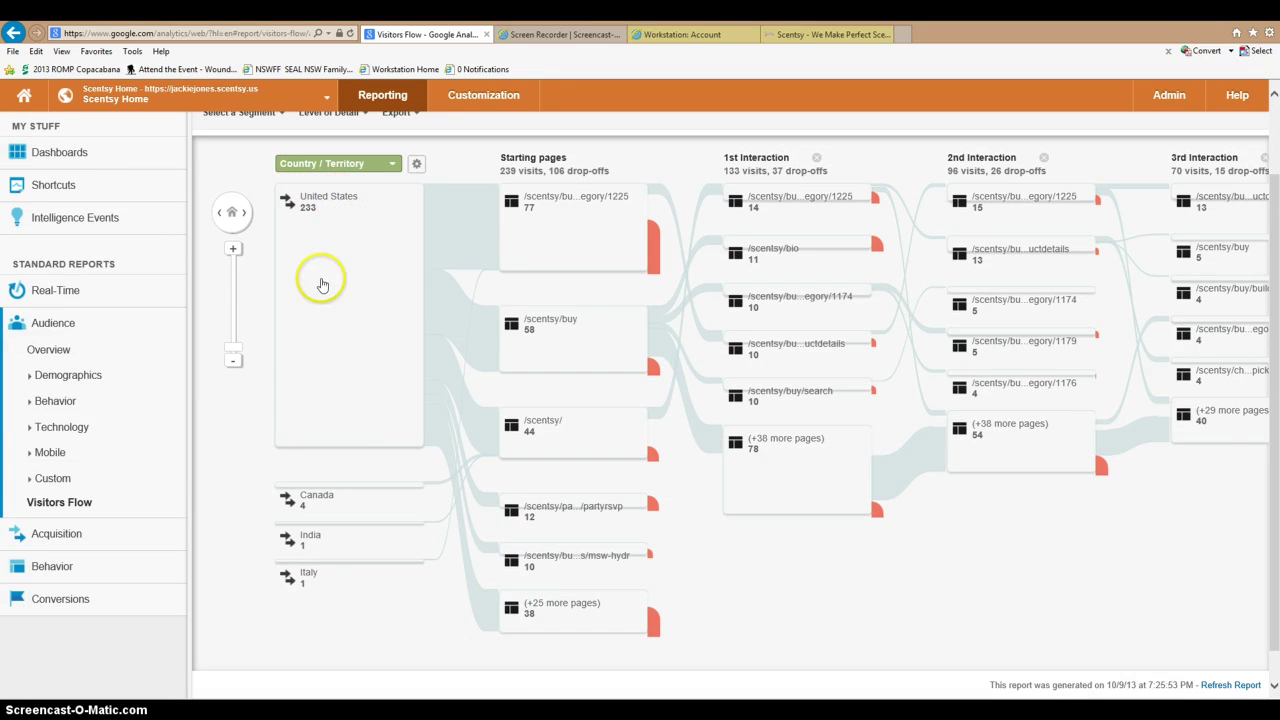
{"action": "mouse_move", "coordinate": [583, 205]}
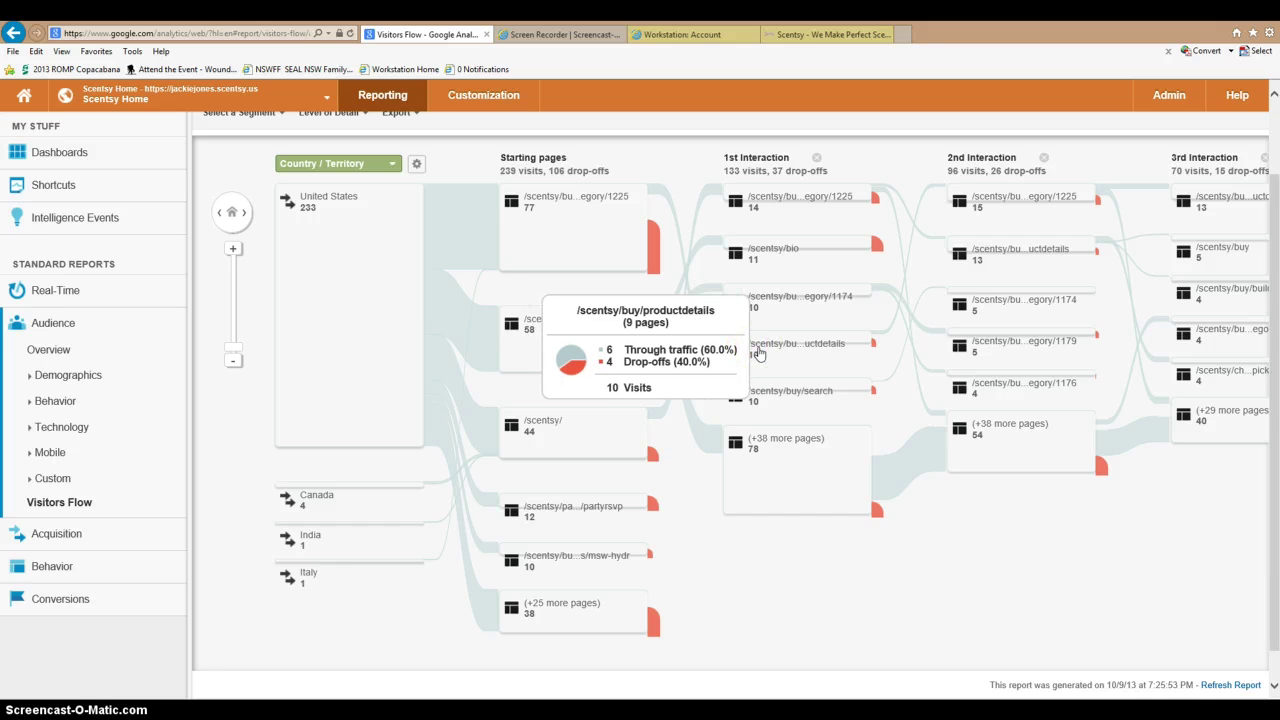
{"action": "left_click_drag", "start_coordinate": [1157, 548], "coordinate": [626, 560]}
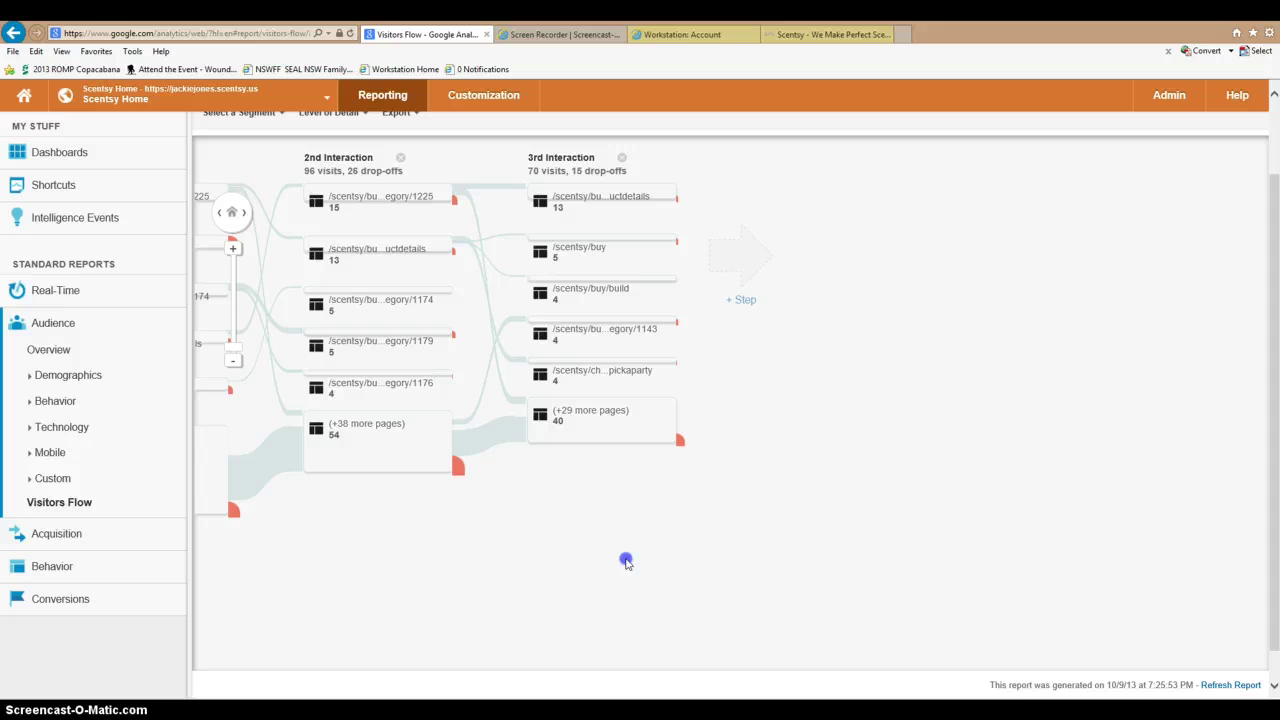
{"action": "left_click", "coordinate": [746, 298]}
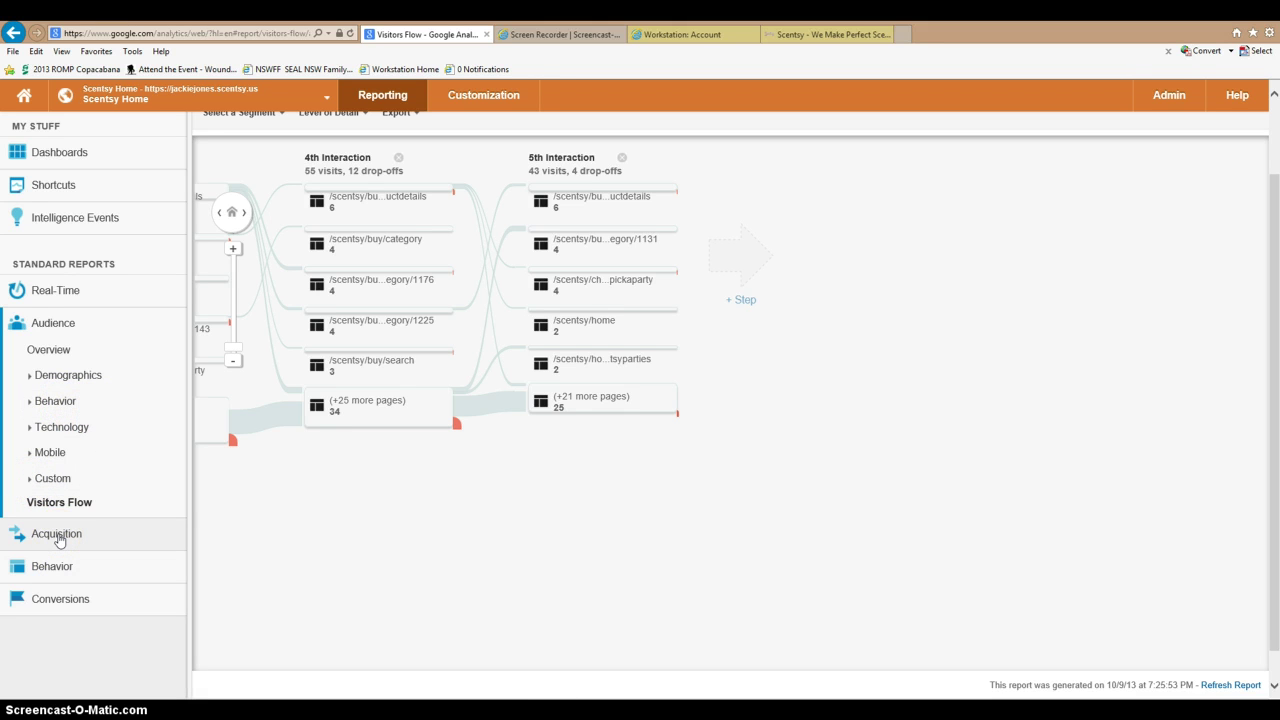
Step: Open the Grace Adele property's Audience Overview from the list of all accounts and break its visits down by city
{"action": "scroll", "coordinate": [112, 312], "scroll_direction": "up", "scroll_amount": 2}
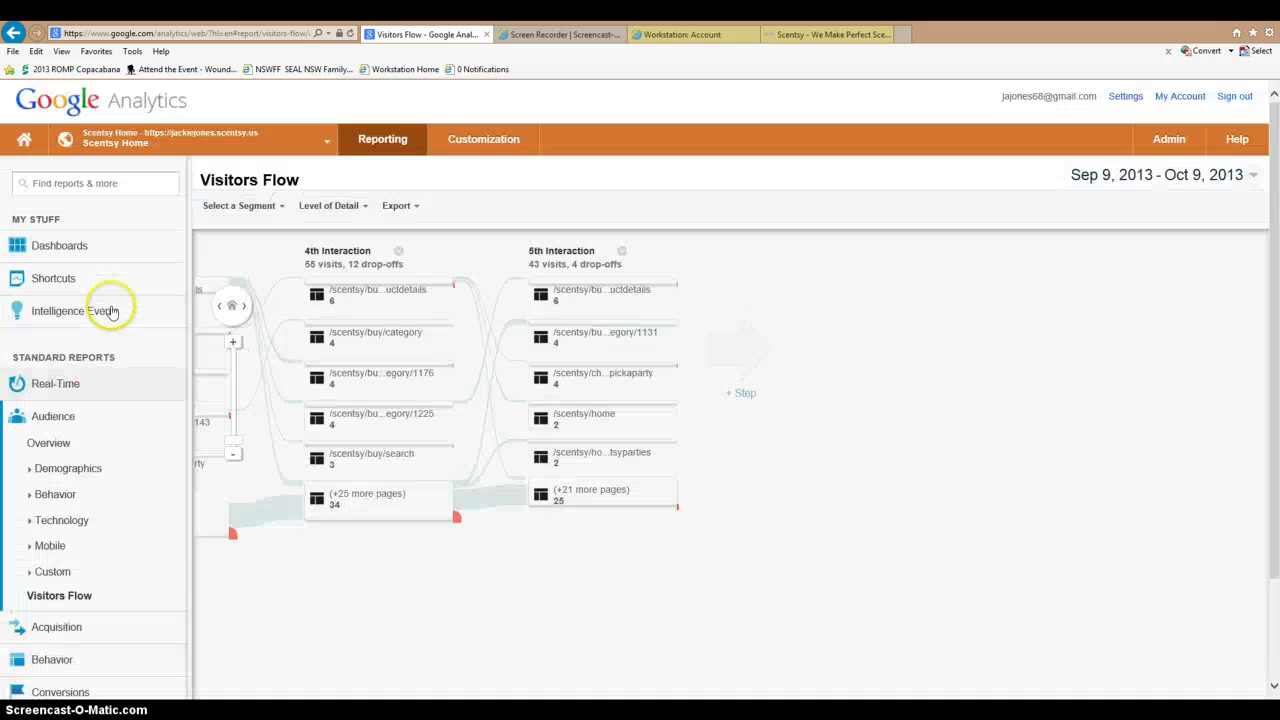
{"action": "left_click", "coordinate": [24, 140]}
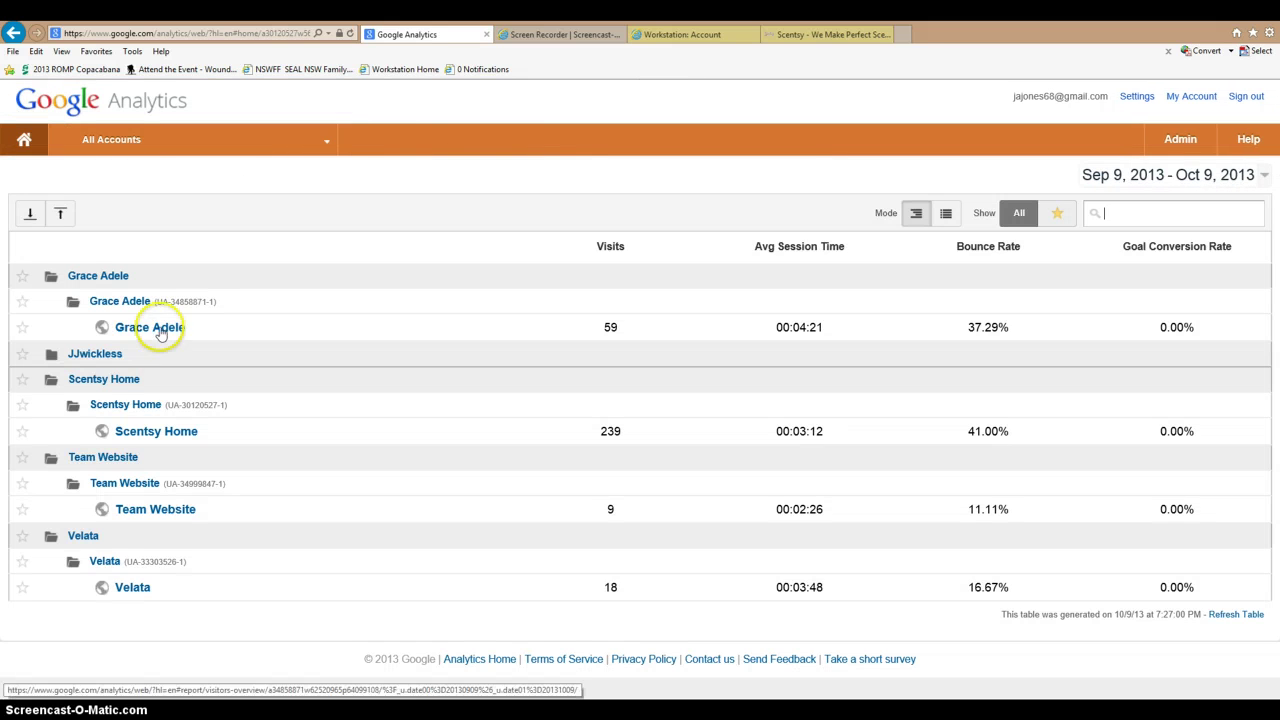
{"action": "left_click", "coordinate": [160, 329]}
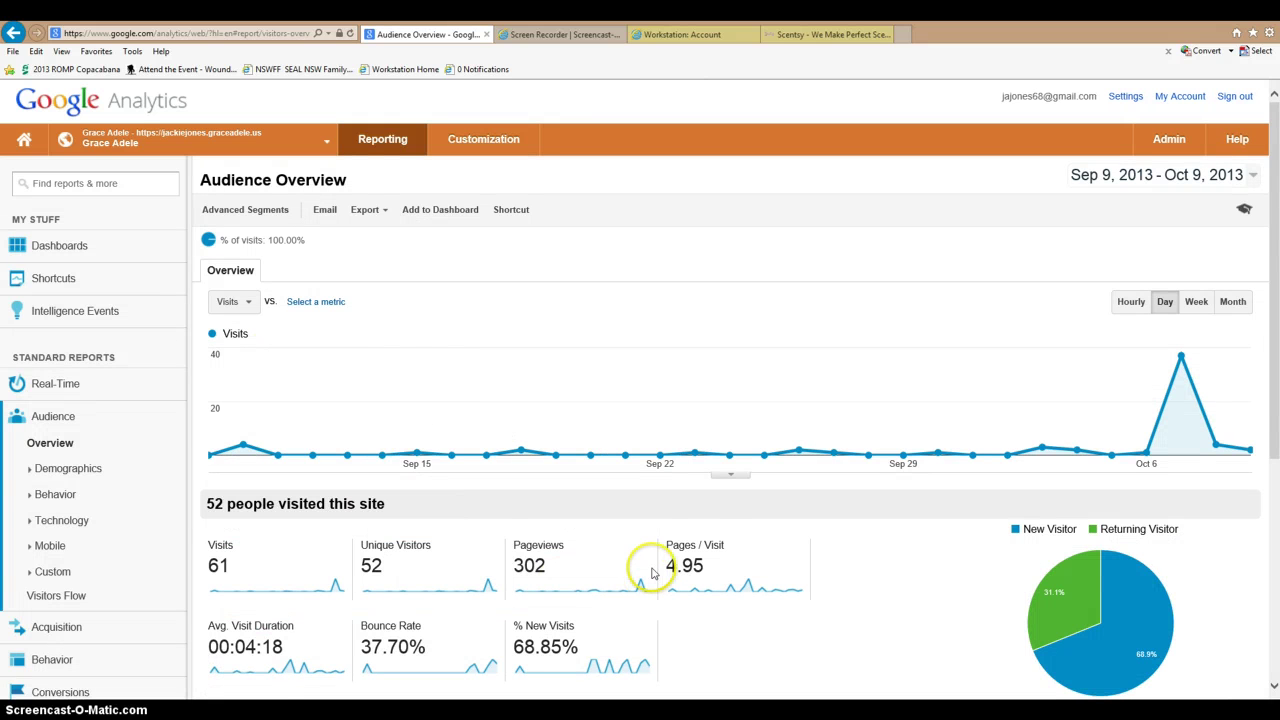
{"action": "scroll", "coordinate": [651, 572], "scroll_direction": "down", "scroll_amount": 3}
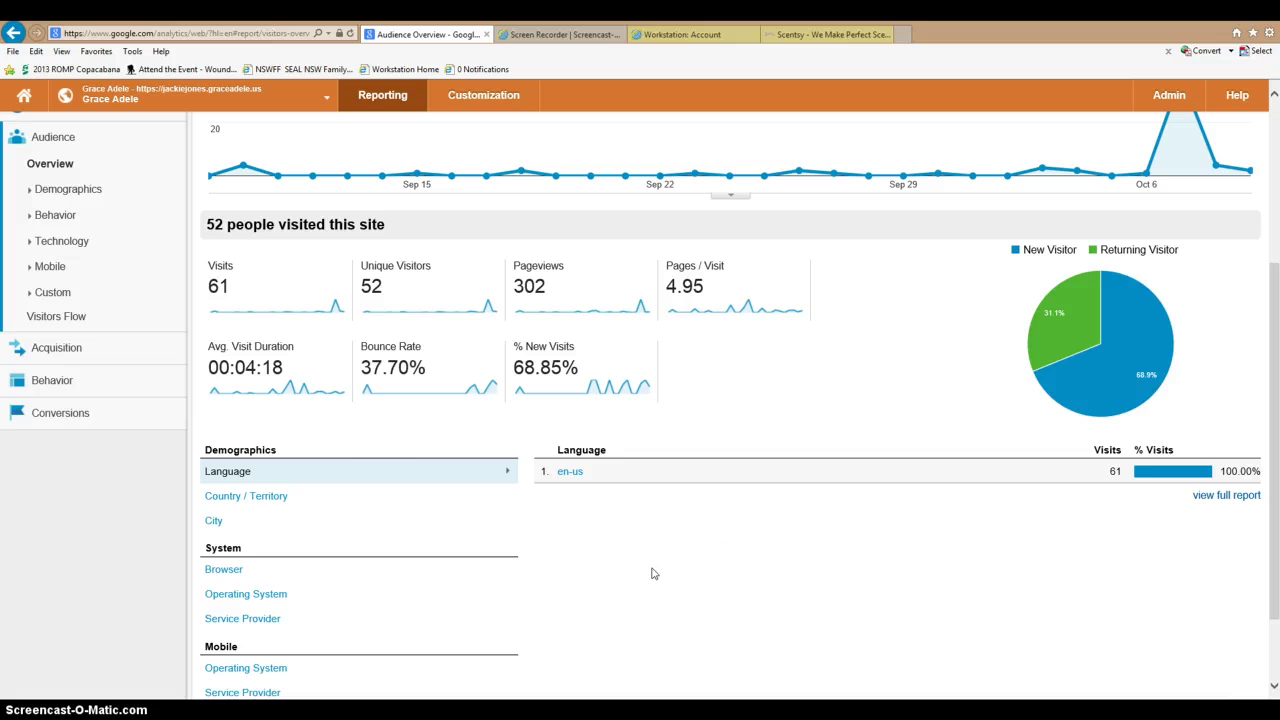
{"action": "left_click", "coordinate": [213, 521]}
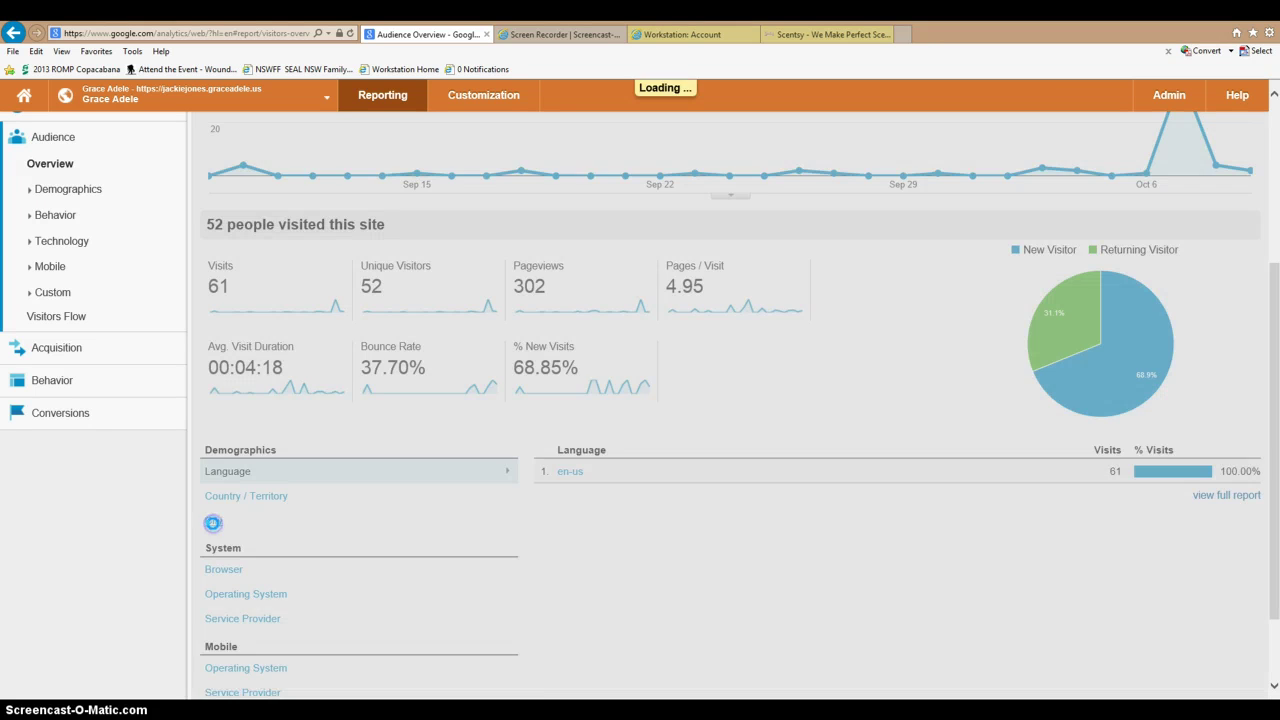
{"action": "scroll", "coordinate": [734, 517], "scroll_direction": "down", "scroll_amount": 1}
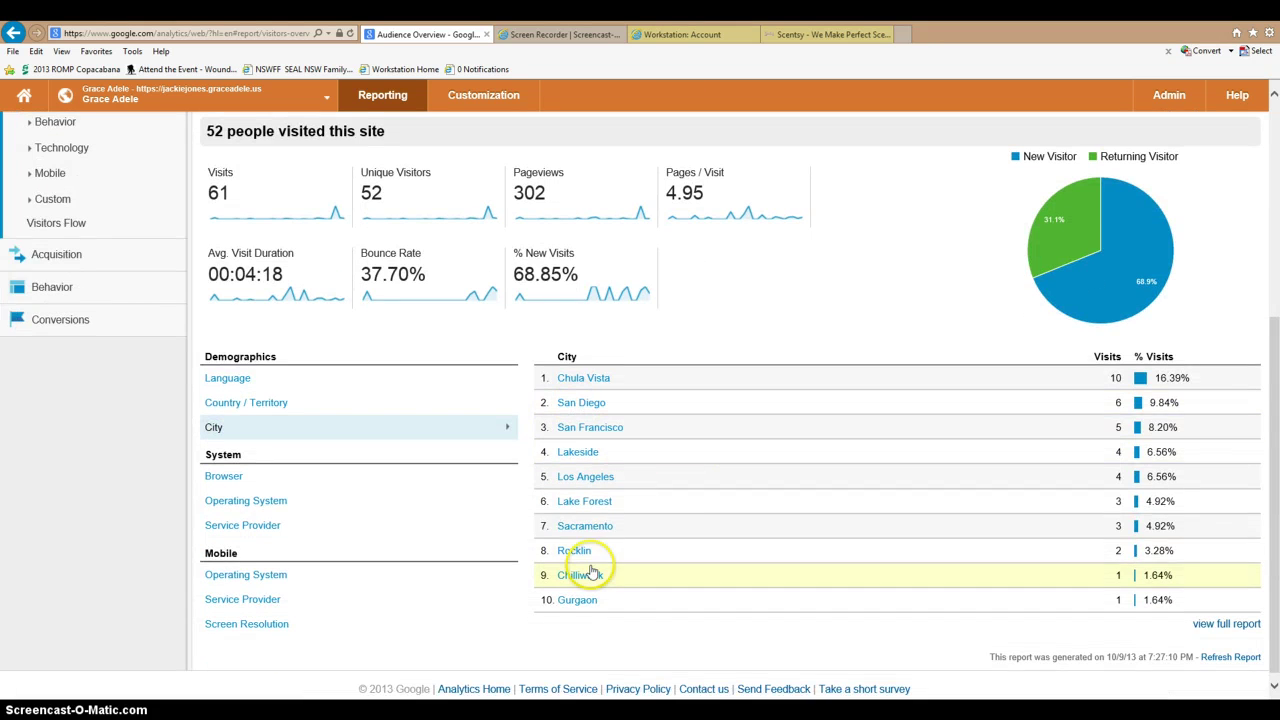
Step: Open the Location report for Chula Vista and examine its acquisition, behavior and conversion figures
{"action": "left_click", "coordinate": [586, 377]}
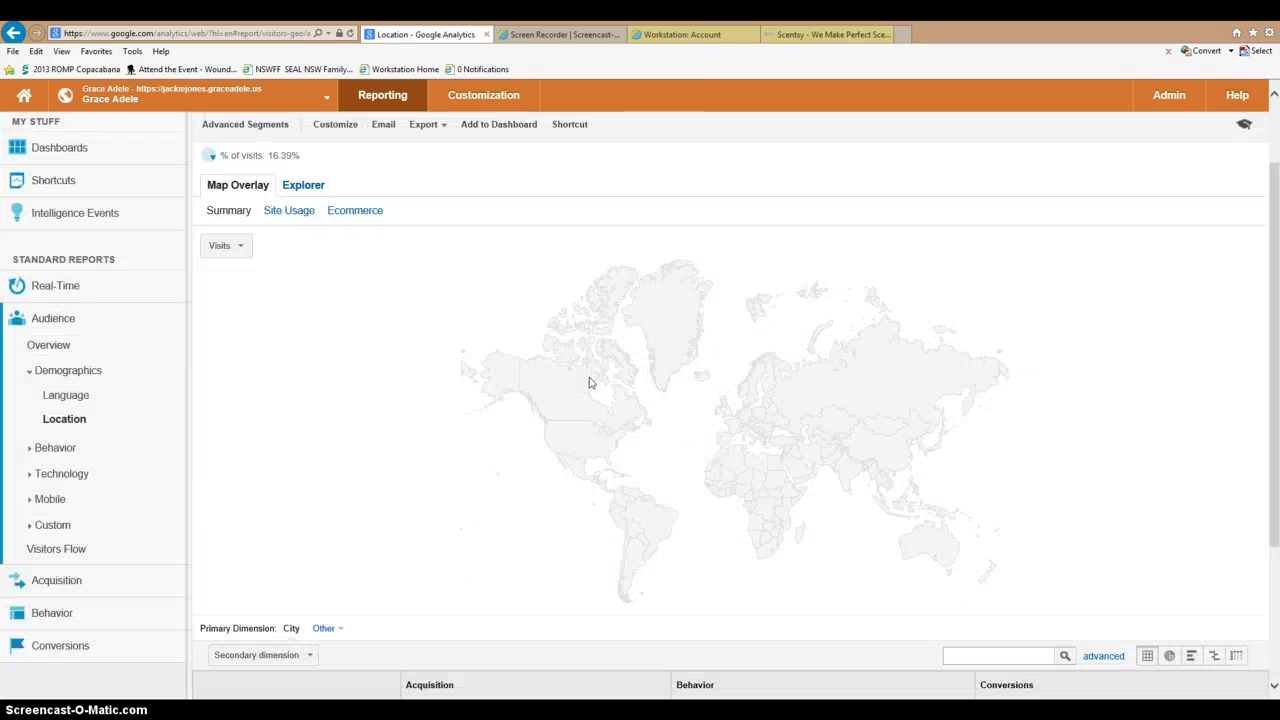
{"action": "scroll", "coordinate": [589, 382], "scroll_direction": "down", "scroll_amount": 3}
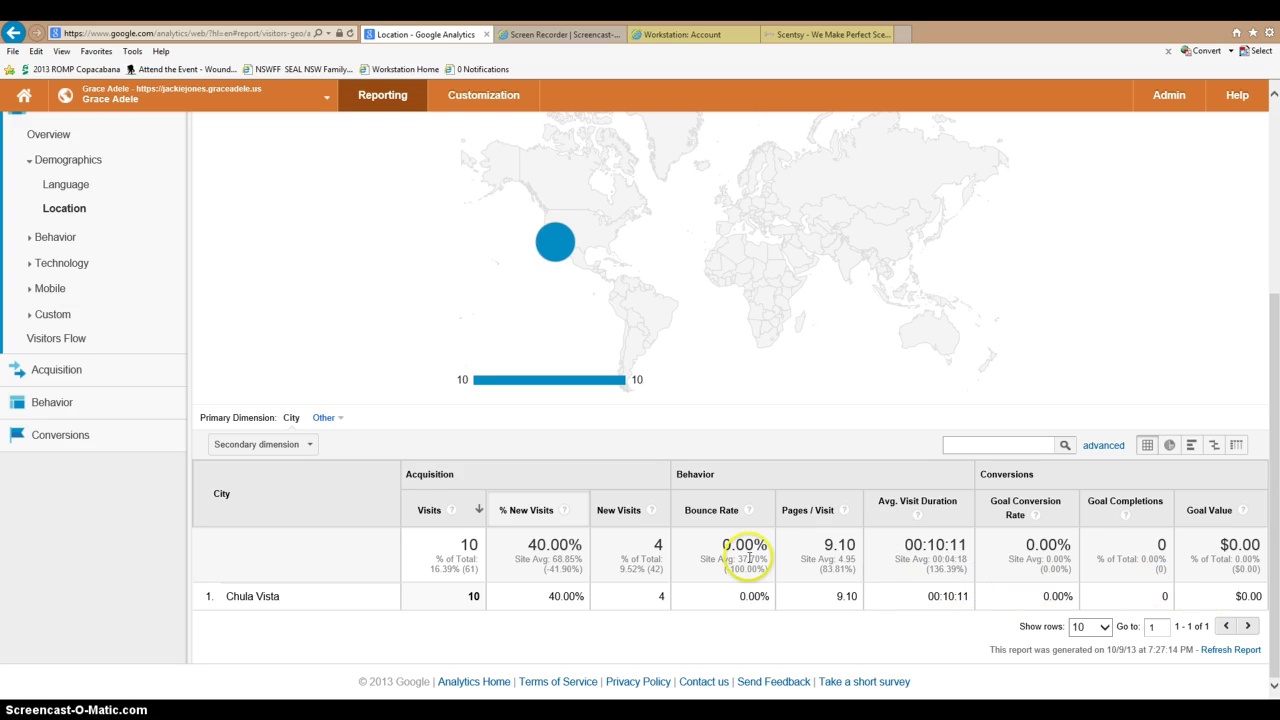
{"action": "left_click", "coordinate": [55, 372]}
{"action": "left_click", "coordinate": [57, 376]}
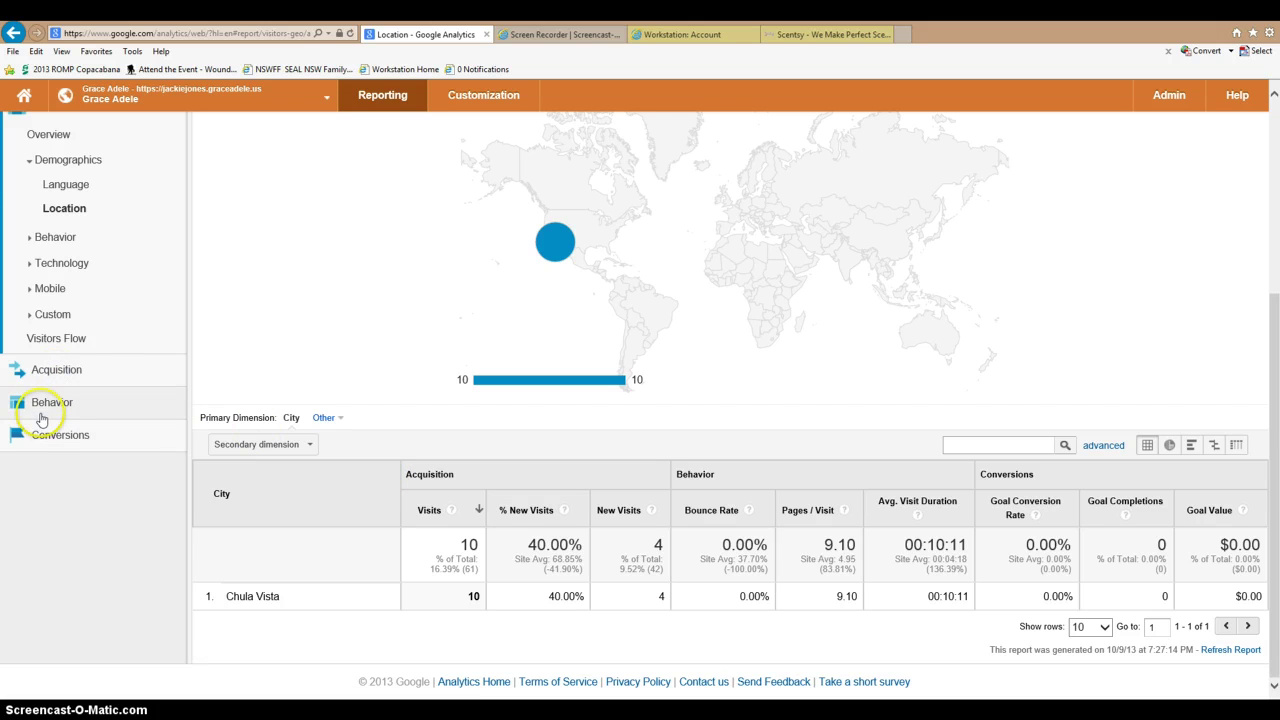
Step: Return to the Grace Adele Audience Overview and look over its Demographics, System and Mobile breakdowns
{"action": "scroll", "coordinate": [40, 420], "scroll_direction": "up", "scroll_amount": 5}
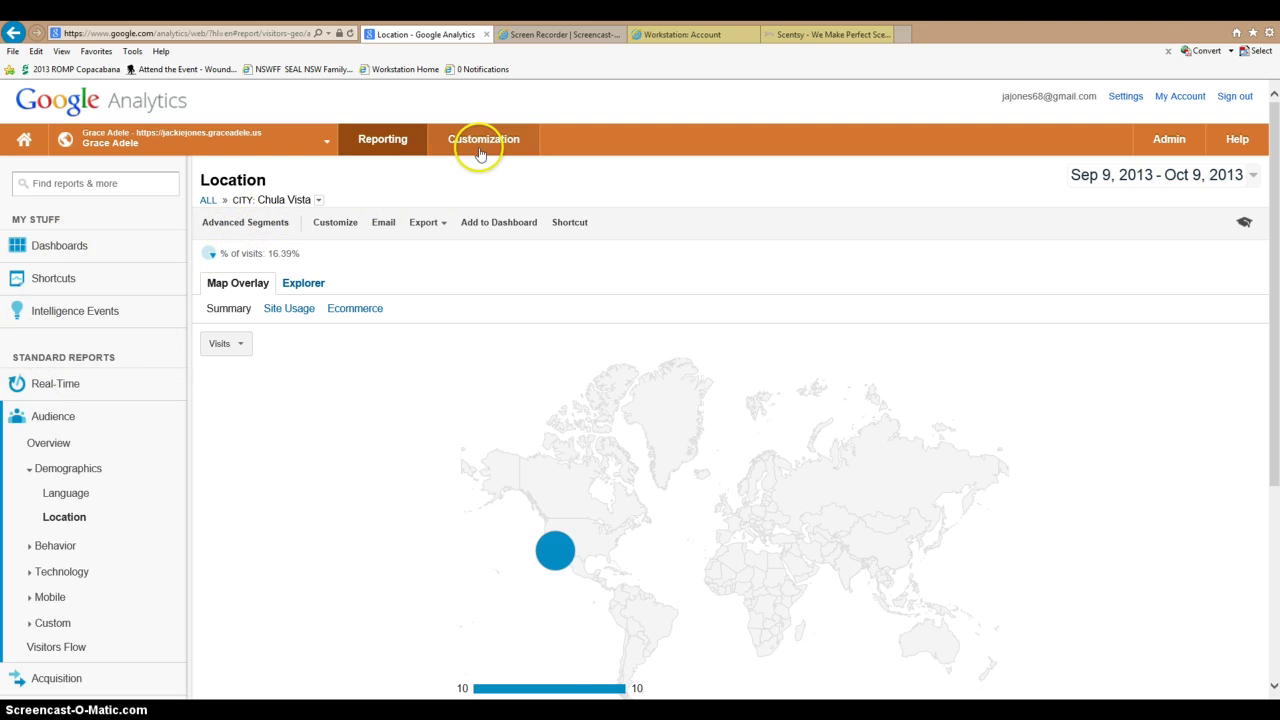
{"action": "left_click", "coordinate": [68, 446]}
{"action": "scroll", "coordinate": [529, 423], "scroll_direction": "down", "scroll_amount": 5}
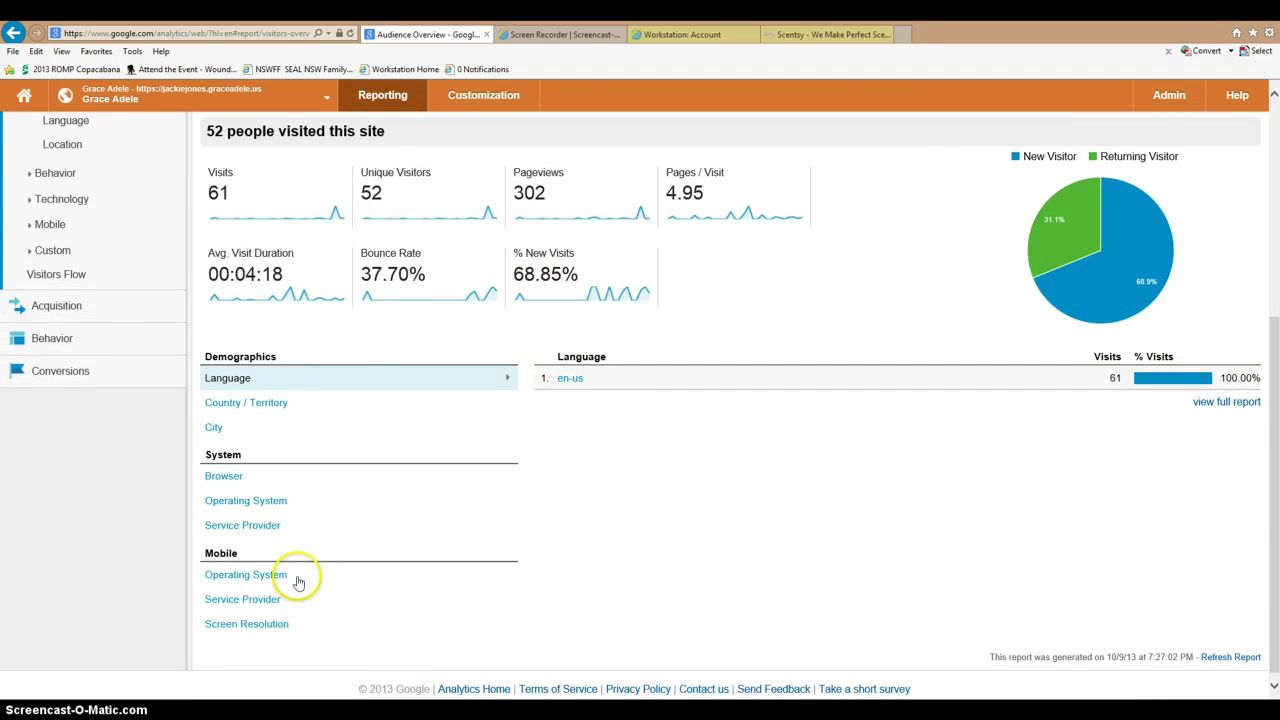
{"action": "scroll", "coordinate": [297, 583], "scroll_direction": "up", "scroll_amount": 3}
{"action": "scroll", "coordinate": [297, 583], "scroll_direction": "up", "scroll_amount": 1}
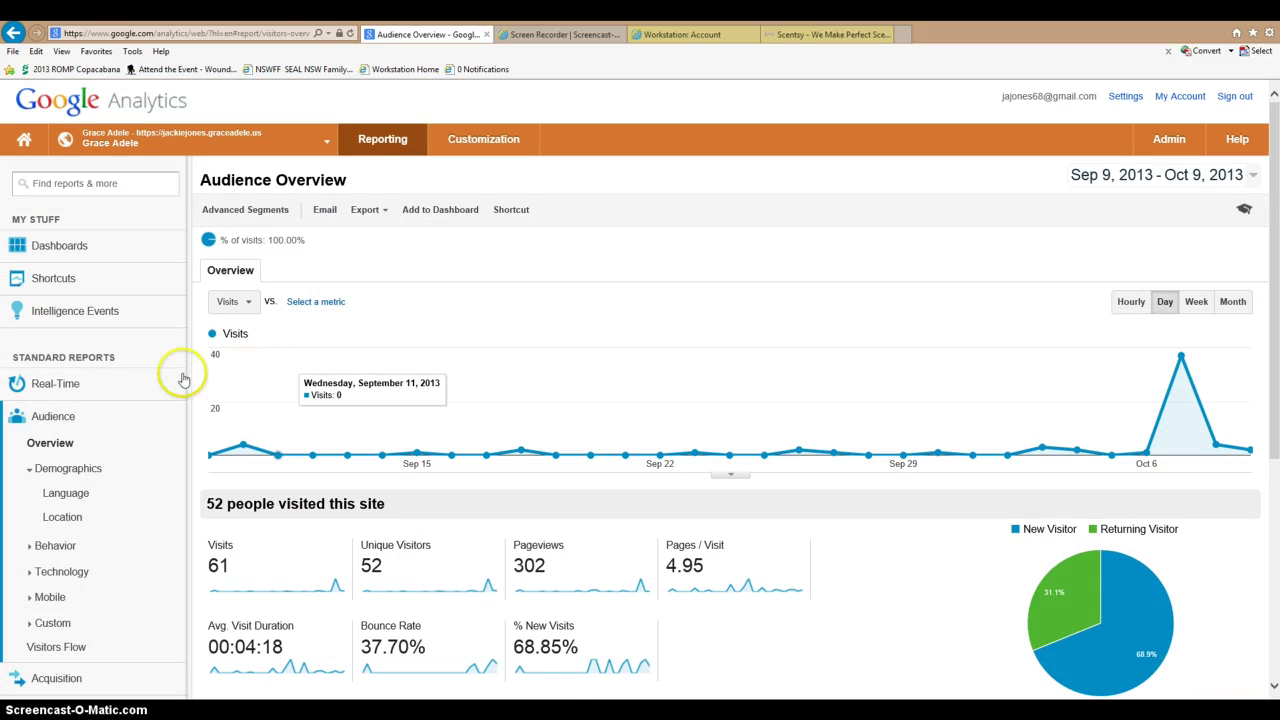
Step: Open the Visitors Flow report for Grace Adele and group its traffic by the Medium dimension under Traffic Sources
{"action": "scroll", "coordinate": [90, 528], "scroll_direction": "down", "scroll_amount": 1}
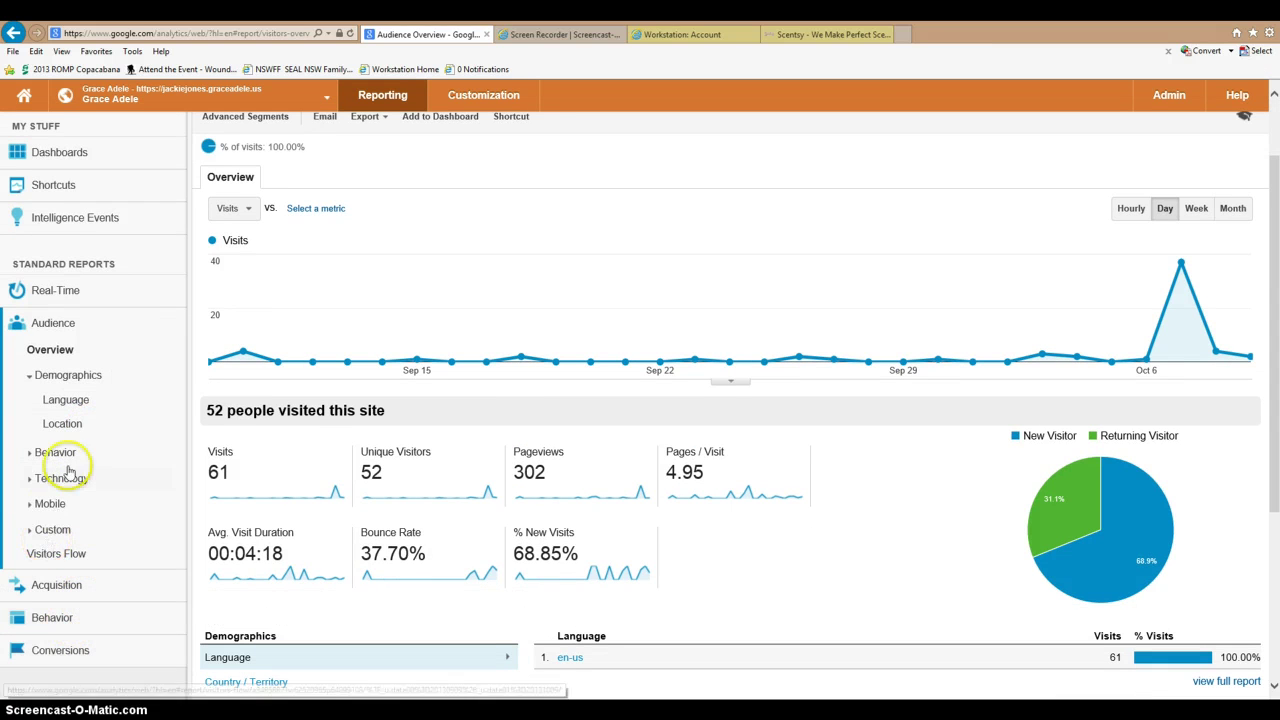
{"action": "left_click", "coordinate": [62, 555]}
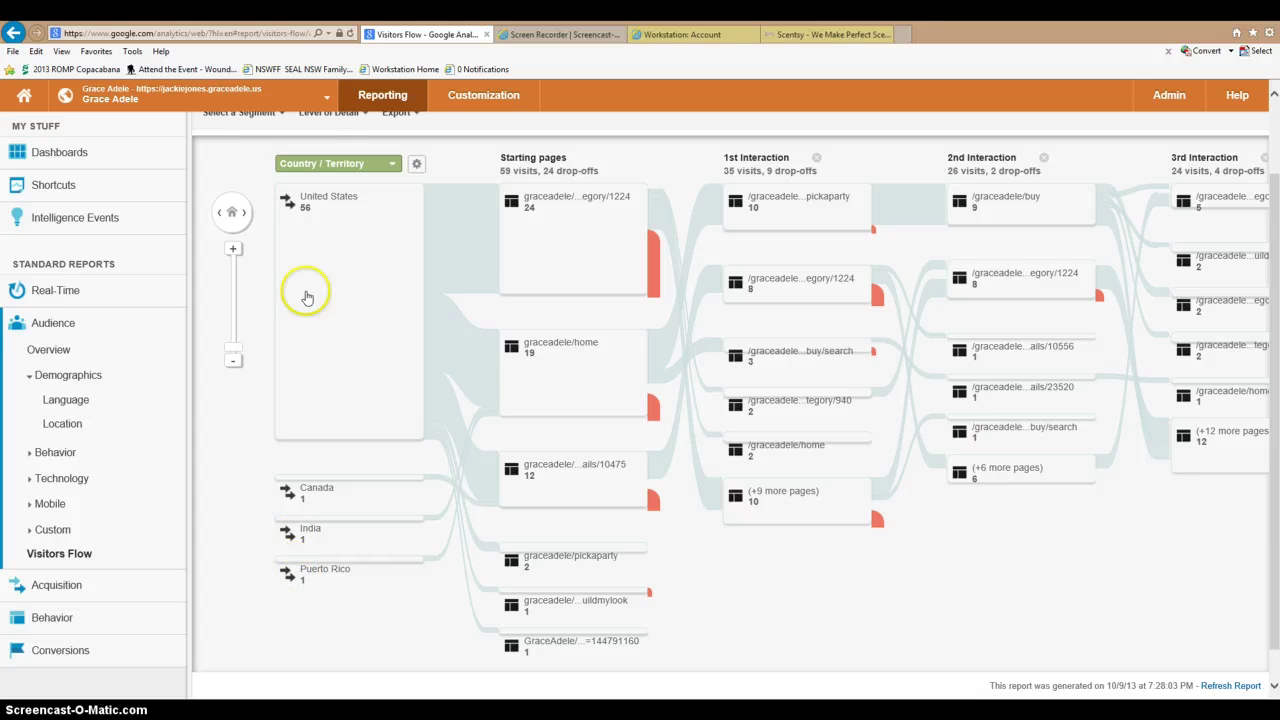
{"action": "left_click", "coordinate": [340, 165]}
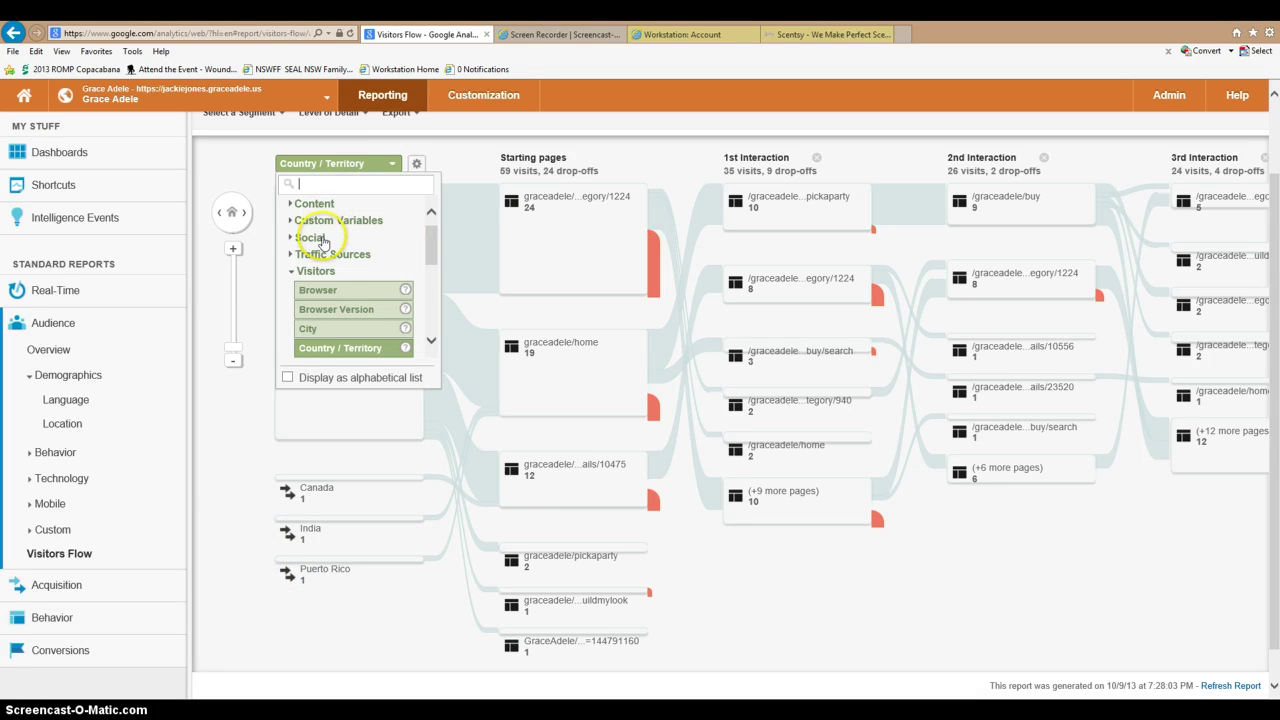
{"action": "left_click", "coordinate": [316, 257]}
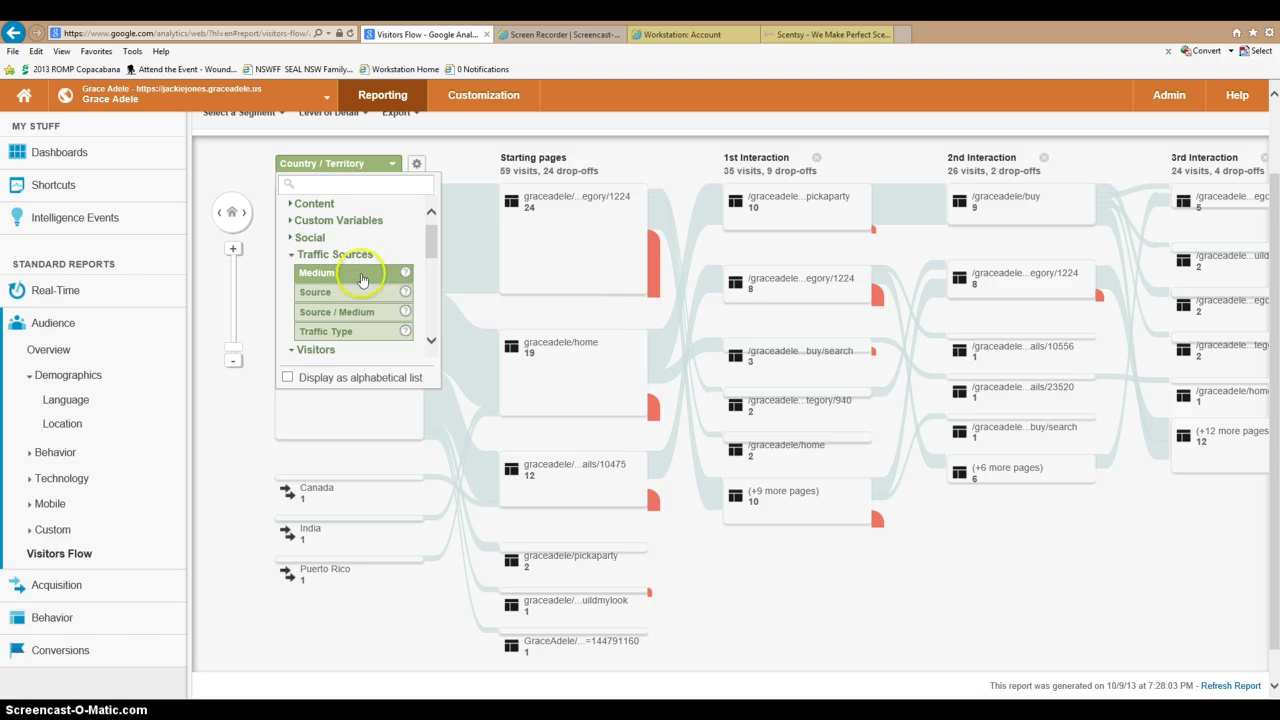
{"action": "mouse_move", "coordinate": [405, 276]}
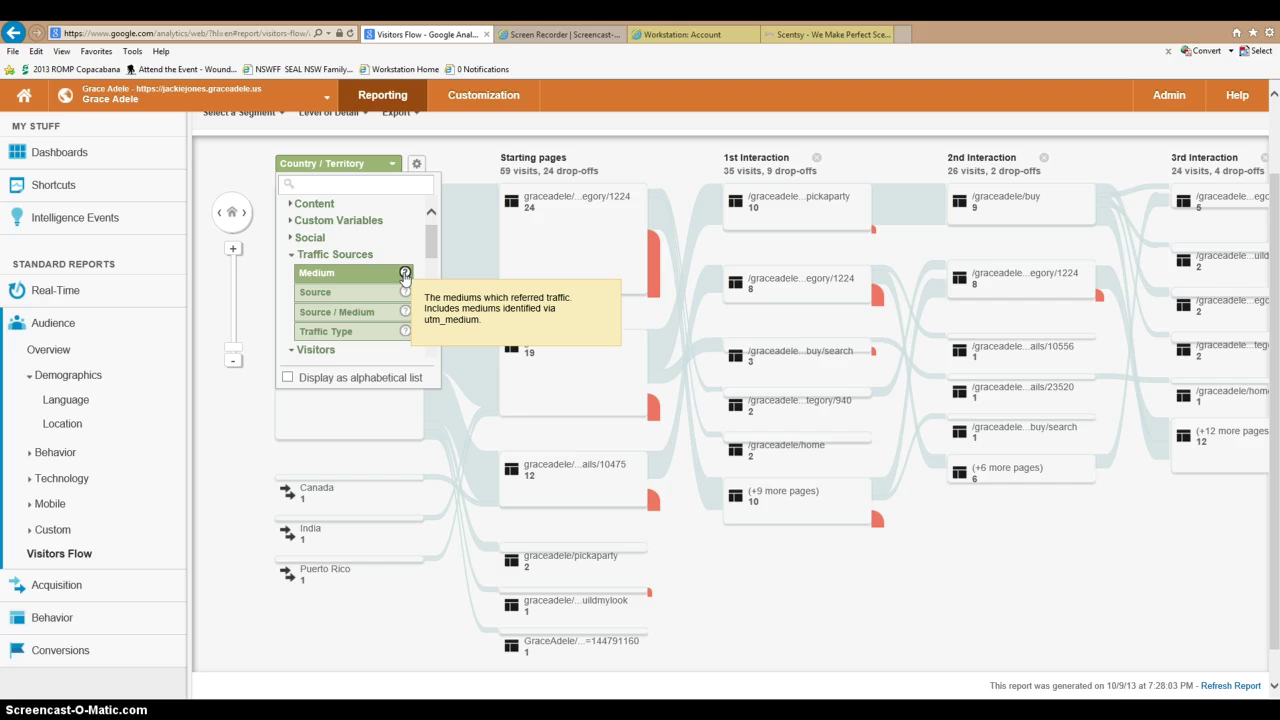
{"action": "left_click", "coordinate": [367, 275]}
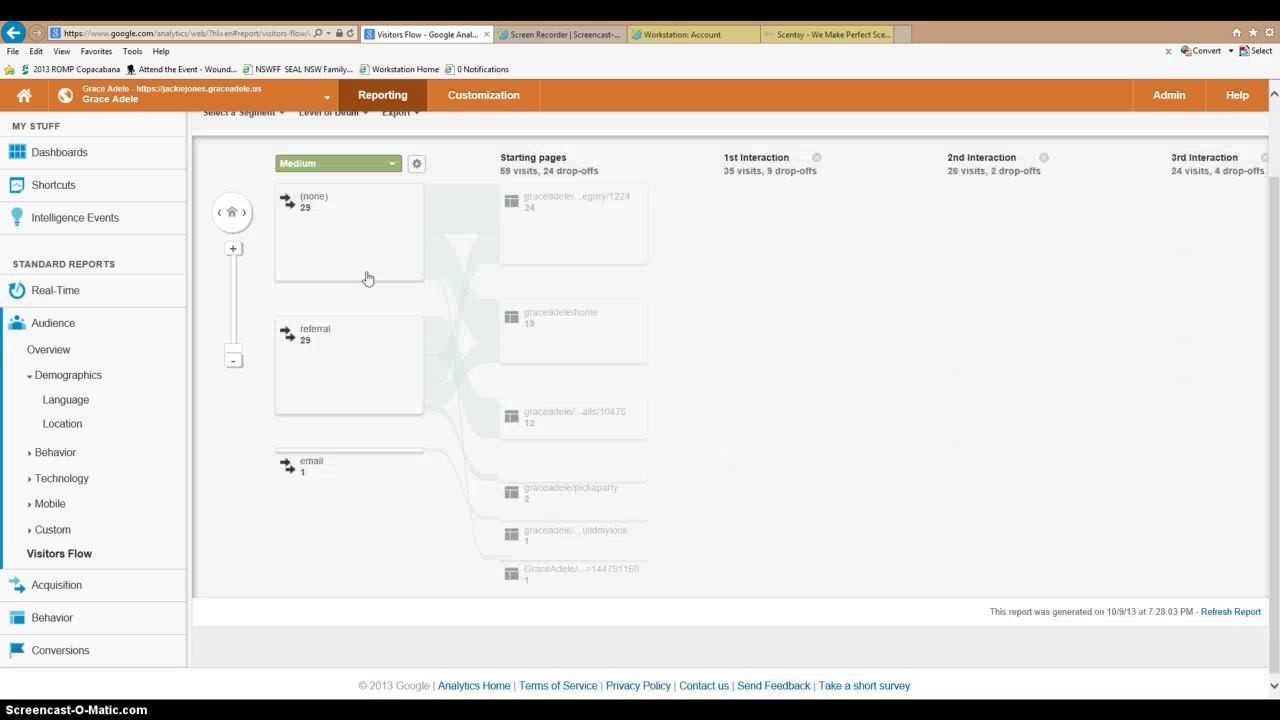
Step: Regroup the Visitors Flow by the Source dimension and check the other Traffic Sources dimensions offered
{"action": "left_click", "coordinate": [360, 166]}
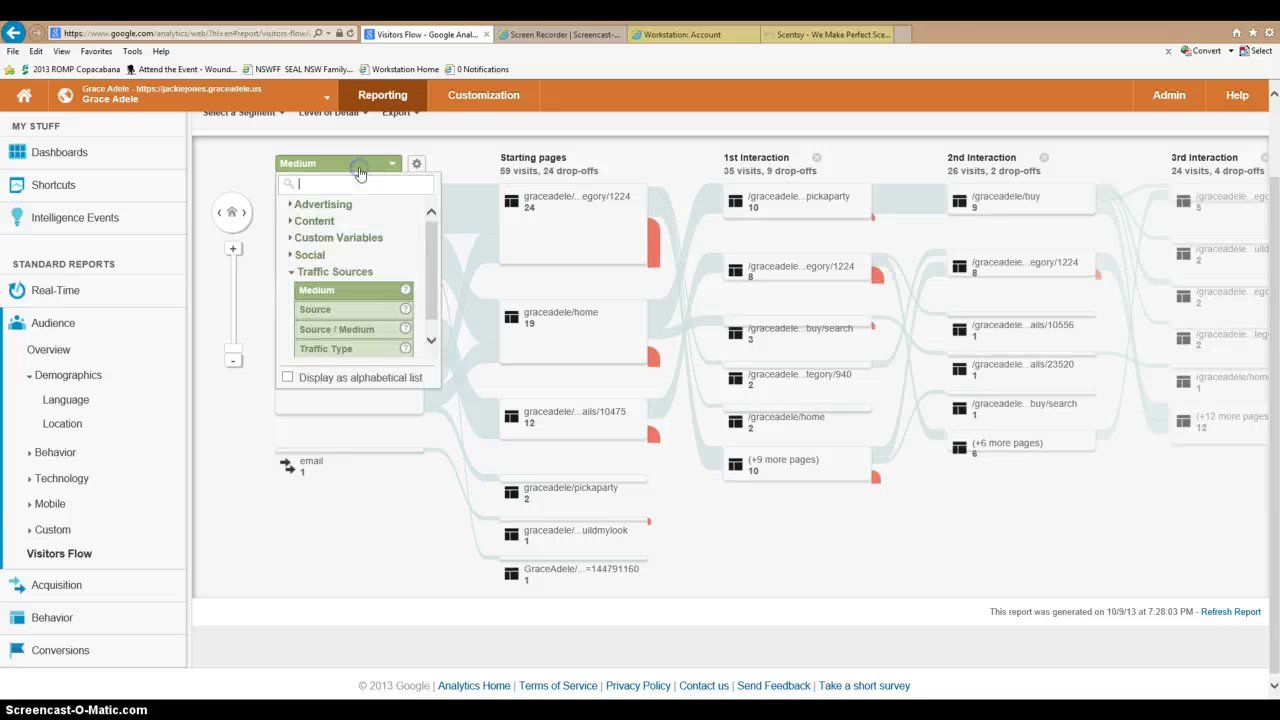
{"action": "left_click", "coordinate": [335, 310]}
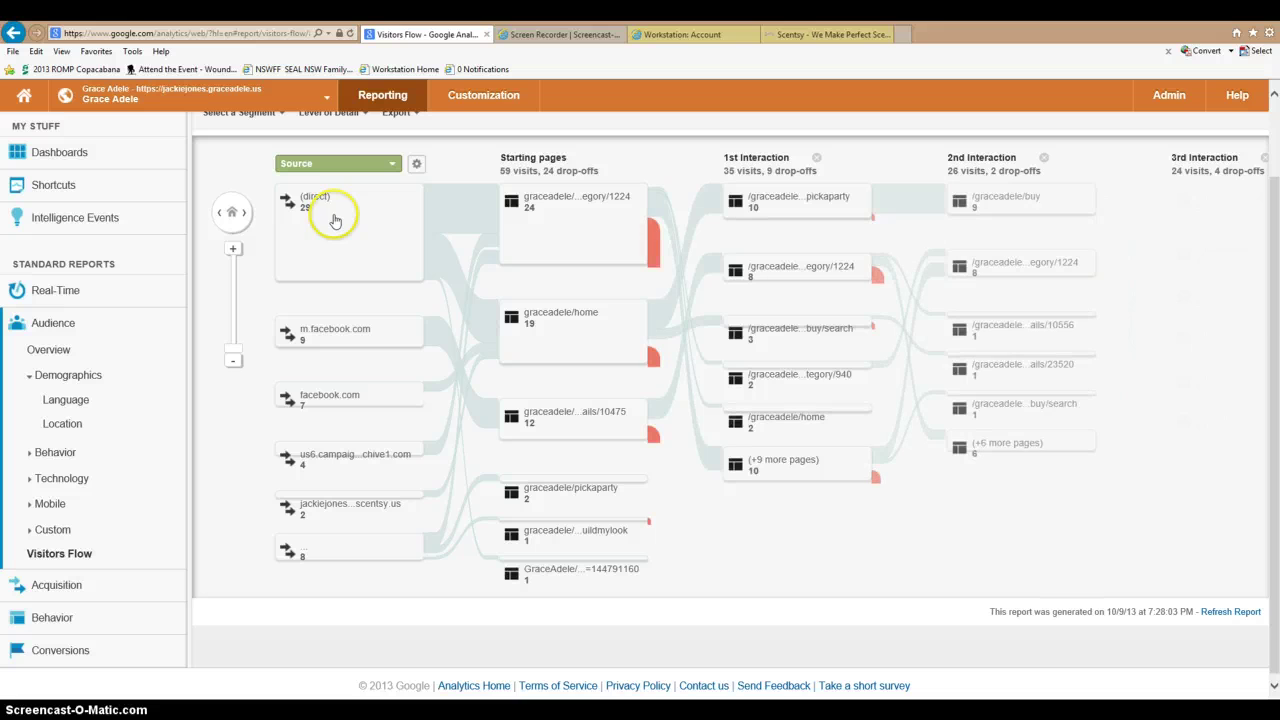
{"action": "left_click", "coordinate": [300, 165]}
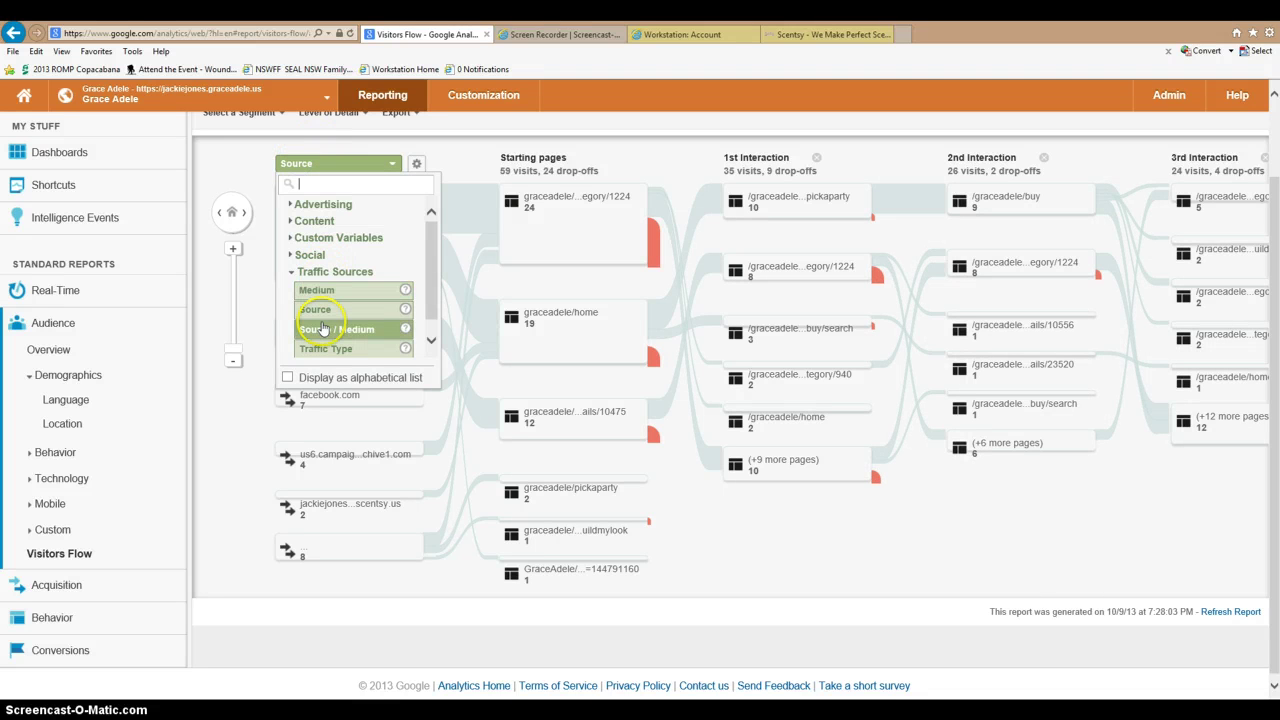
{"action": "left_click", "coordinate": [305, 163]}
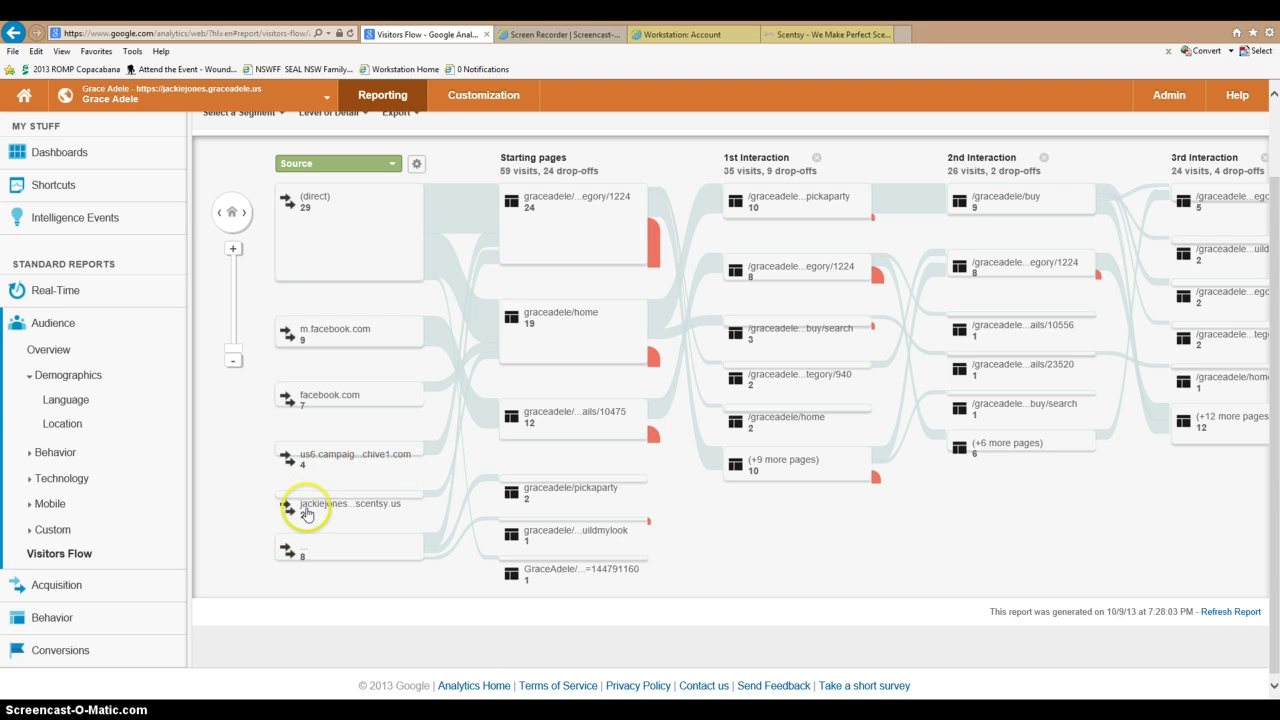
Step: Check the options for a referring source, view the group details of the remaining sources in the Visitors Flow, and close them
{"action": "left_click", "coordinate": [391, 500]}
{"action": "left_click", "coordinate": [325, 498]}
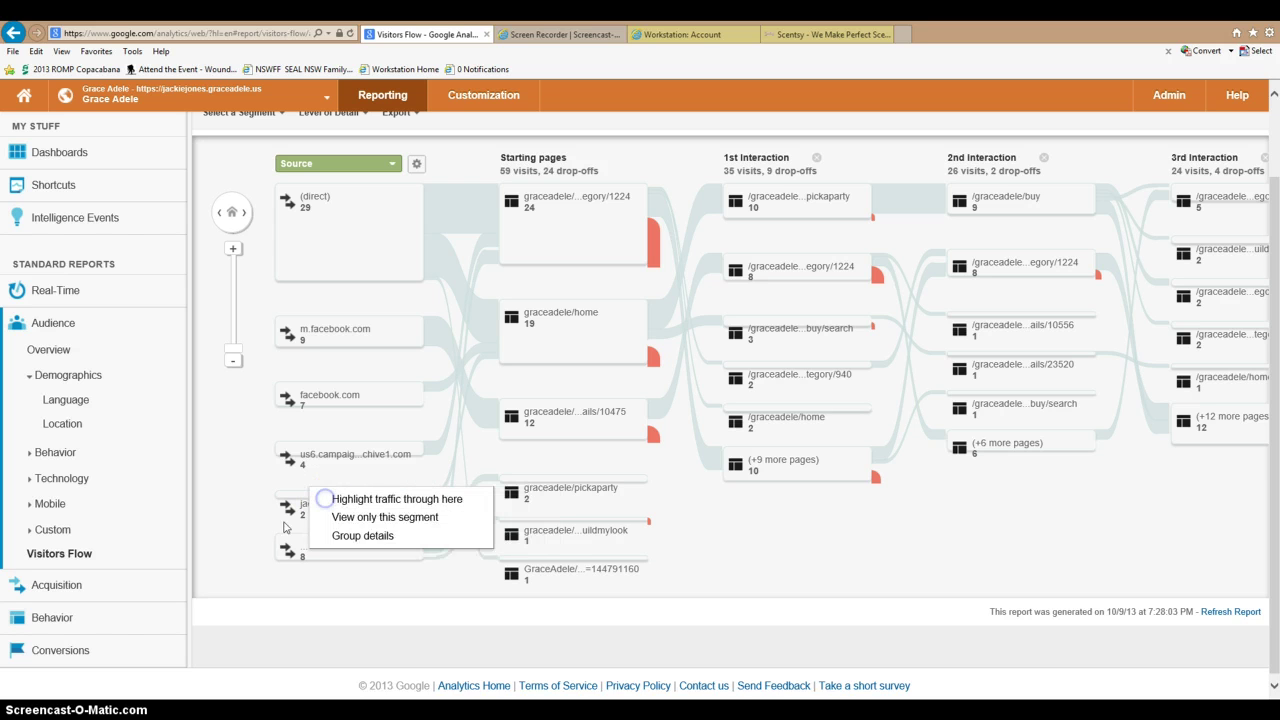
{"action": "left_click", "coordinate": [248, 518]}
{"action": "left_click", "coordinate": [296, 558]}
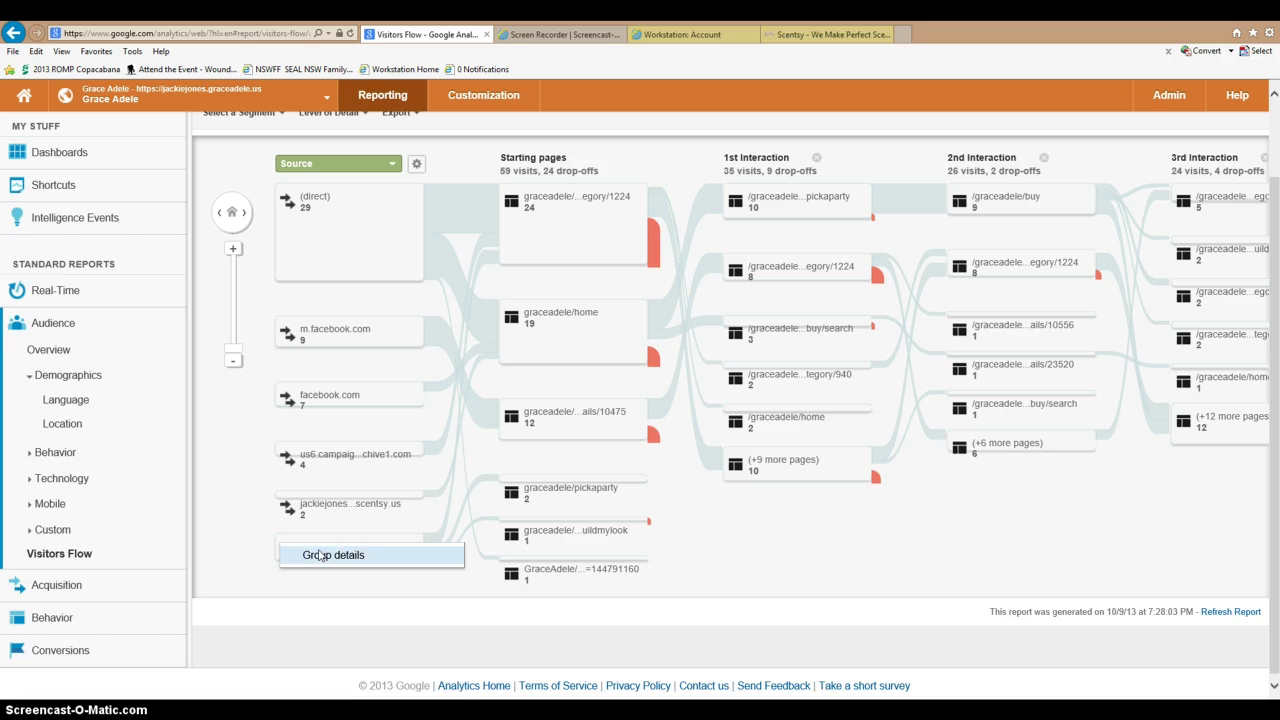
{"action": "left_click", "coordinate": [320, 557]}
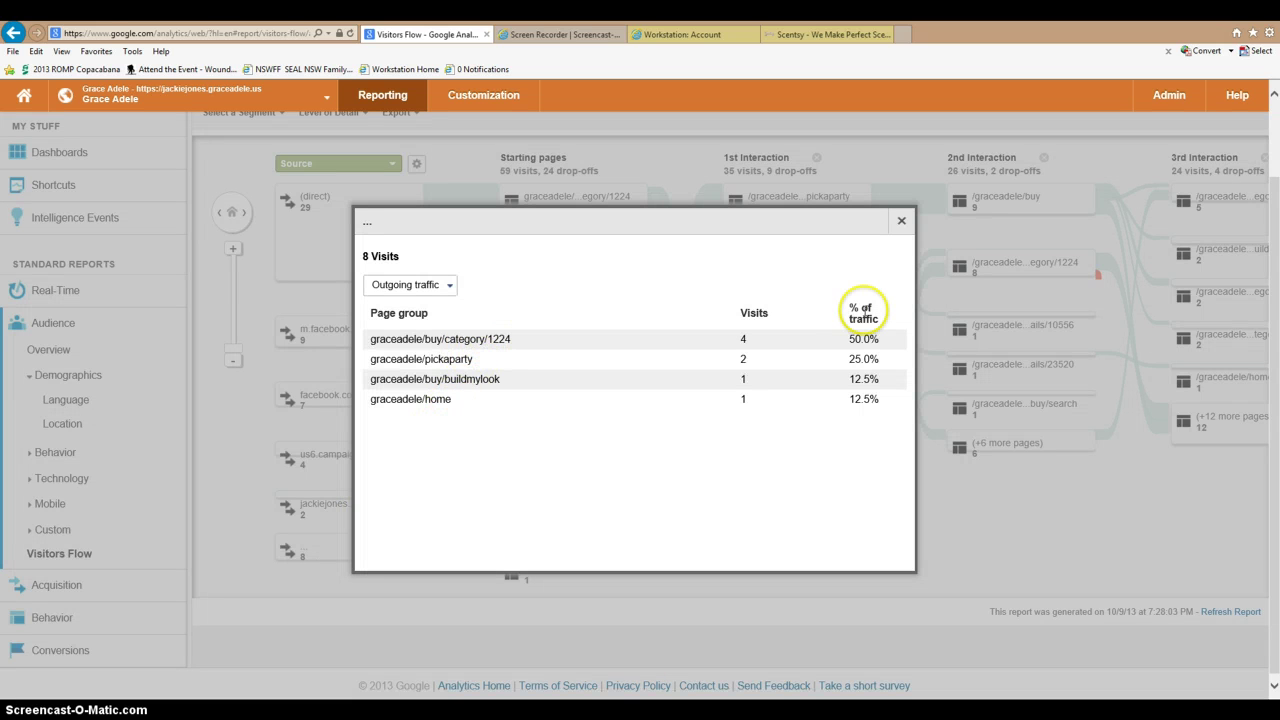
{"action": "left_click", "coordinate": [901, 221]}
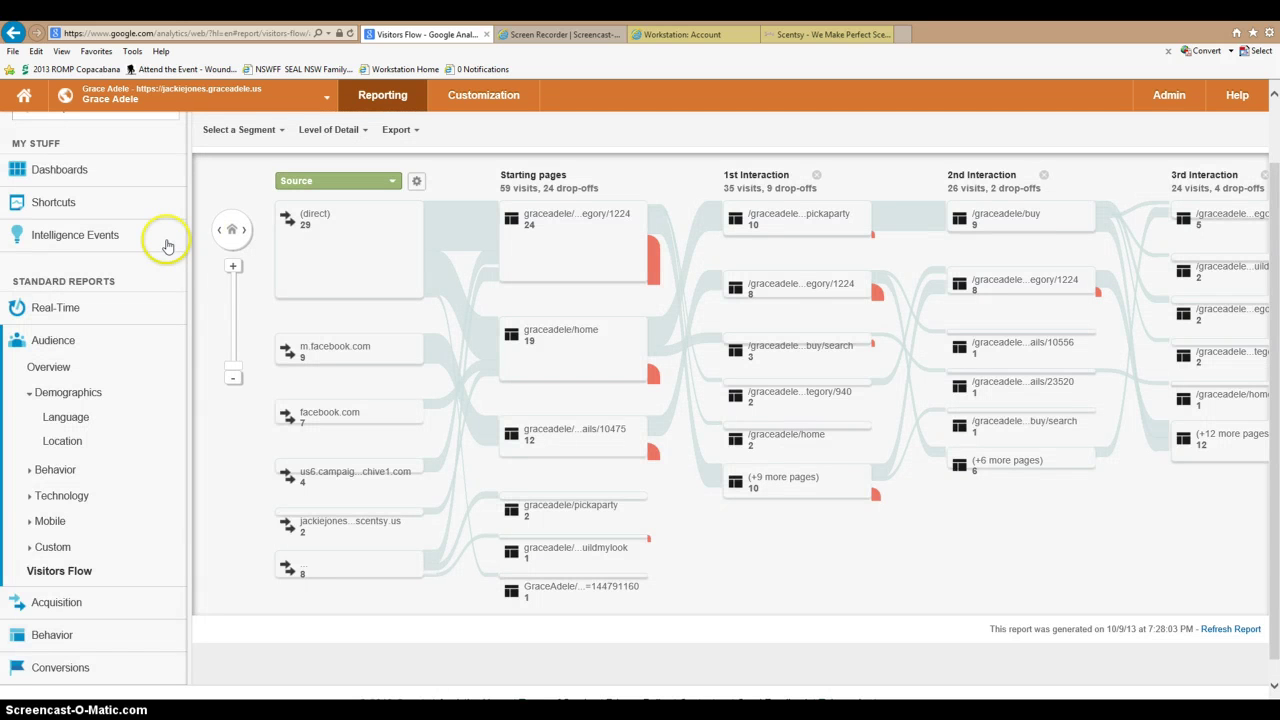
Step: Open the Scentsy Home property's Audience Overview from the account list and briefly compare it with the My Website Manager page
{"action": "scroll", "coordinate": [110, 145], "scroll_direction": "up", "scroll_amount": 2}
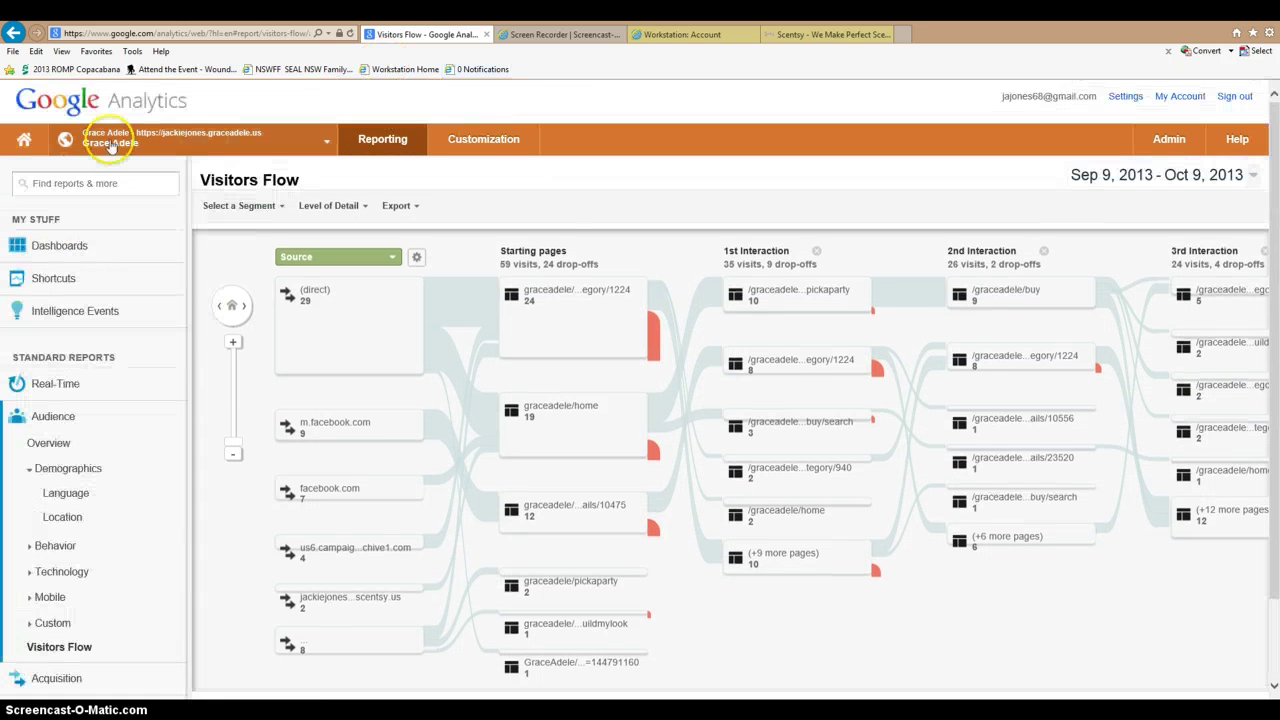
{"action": "left_click", "coordinate": [16, 140]}
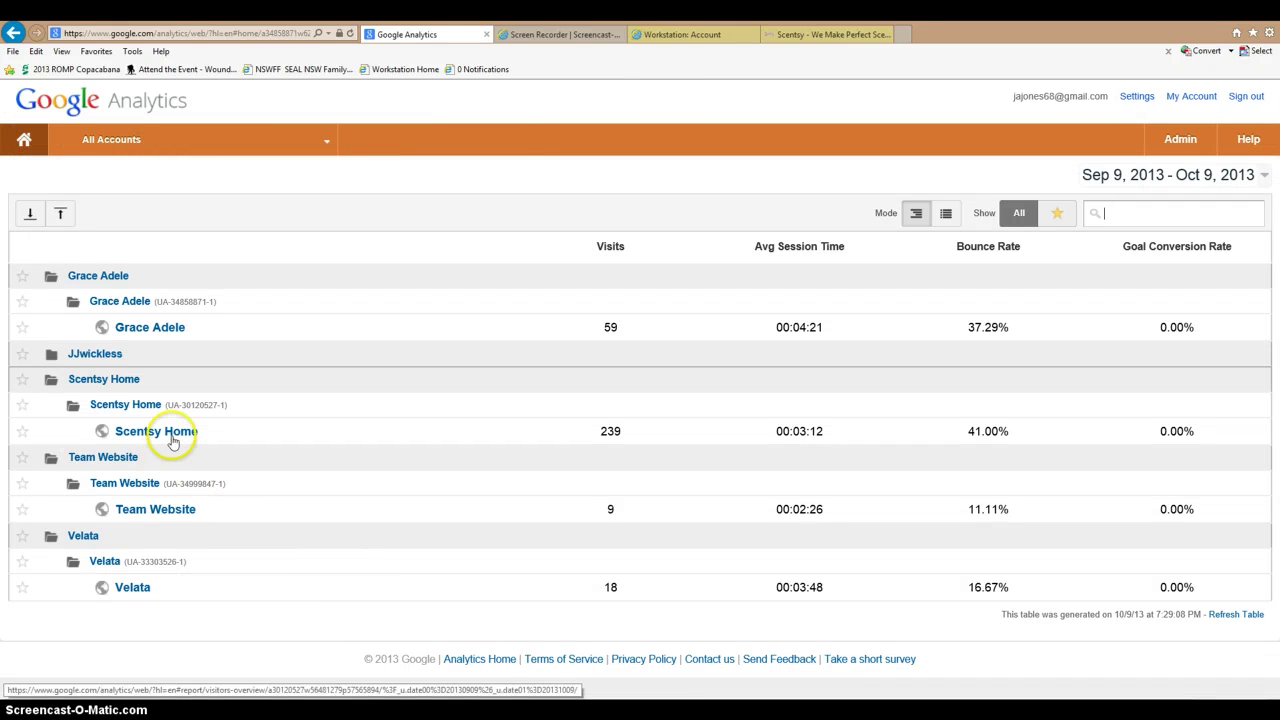
{"action": "left_click", "coordinate": [170, 435]}
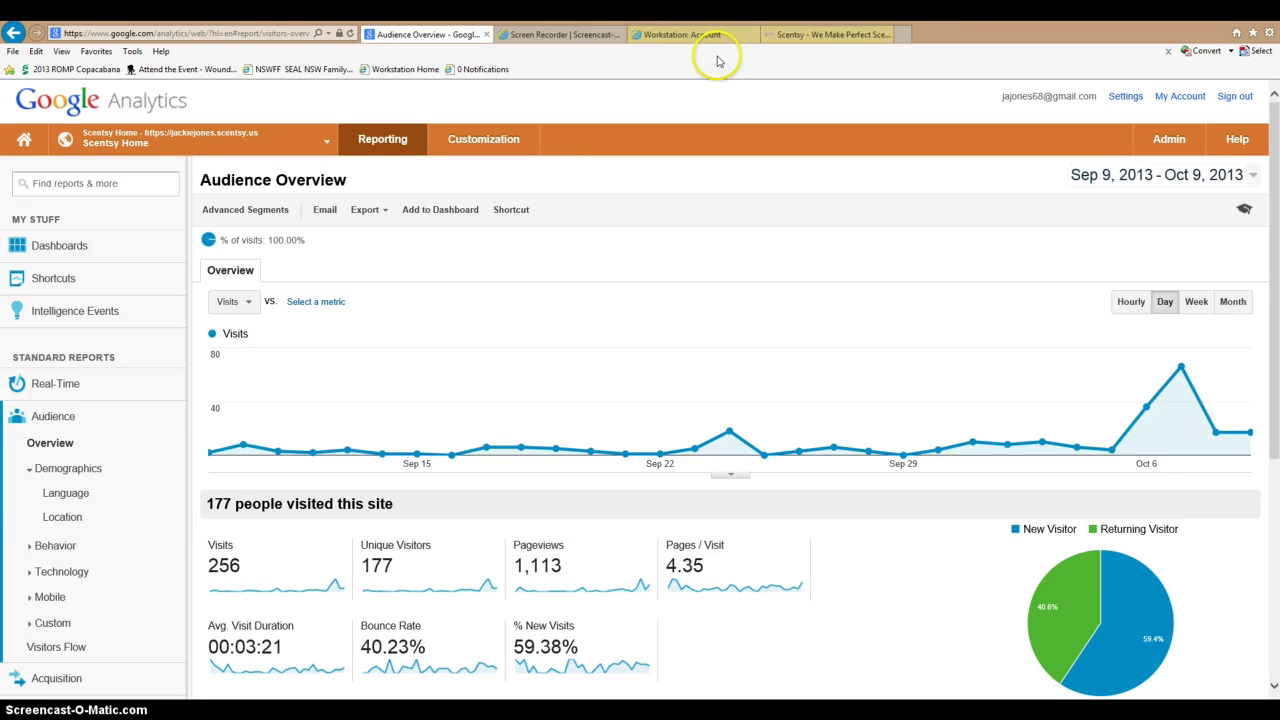
{"action": "left_click", "coordinate": [830, 35]}
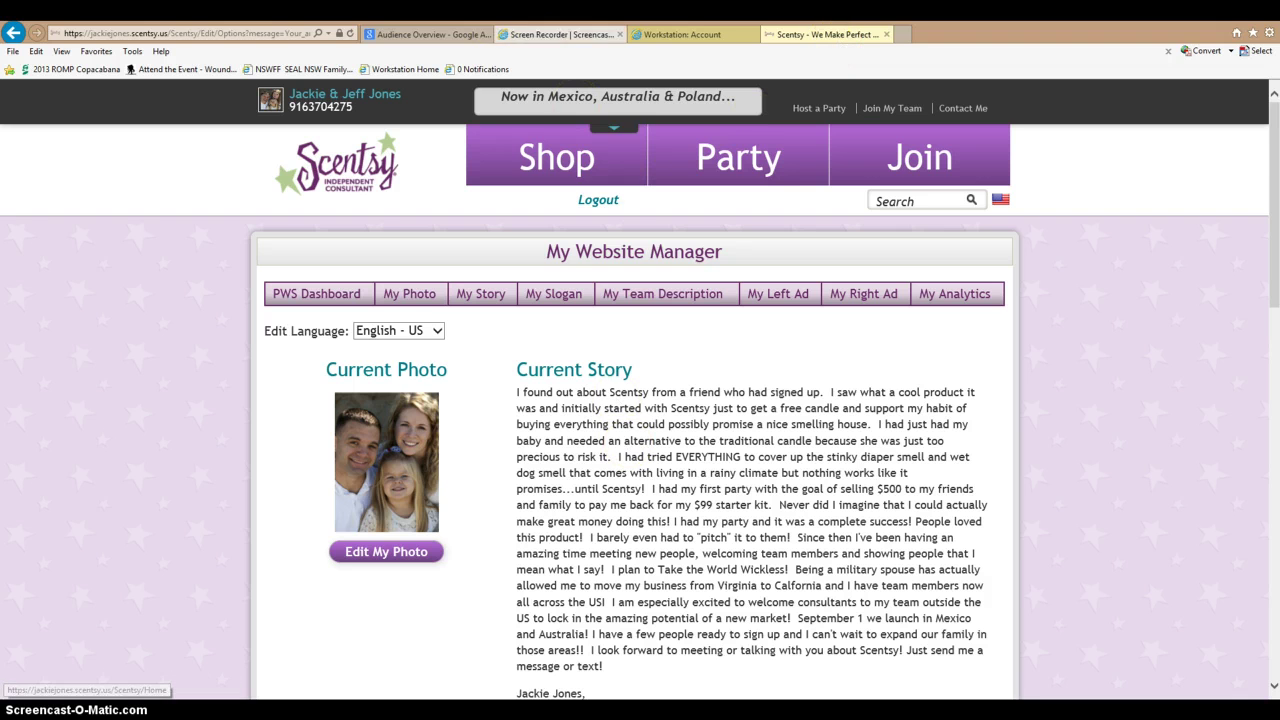
{"action": "left_click", "coordinate": [432, 34]}
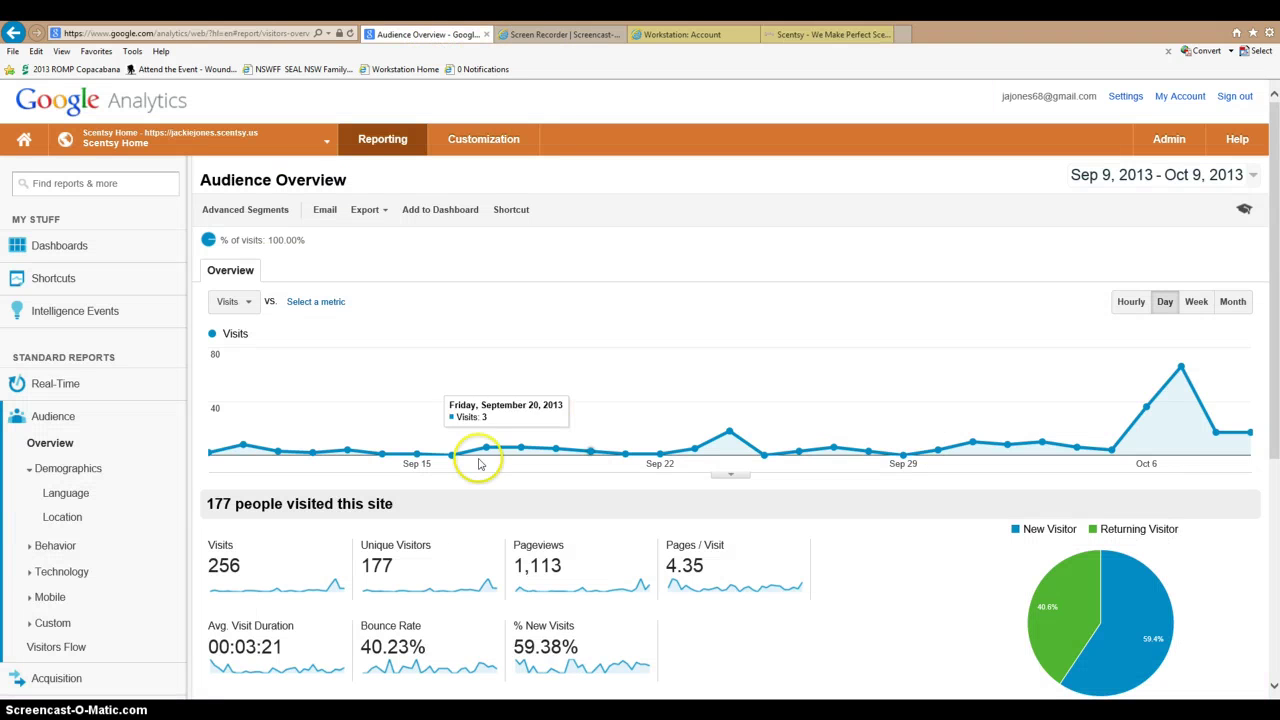
Step: Return to the Google Analytics home list showing all accounts and their visit statistics
{"action": "left_click", "coordinate": [104, 37]}
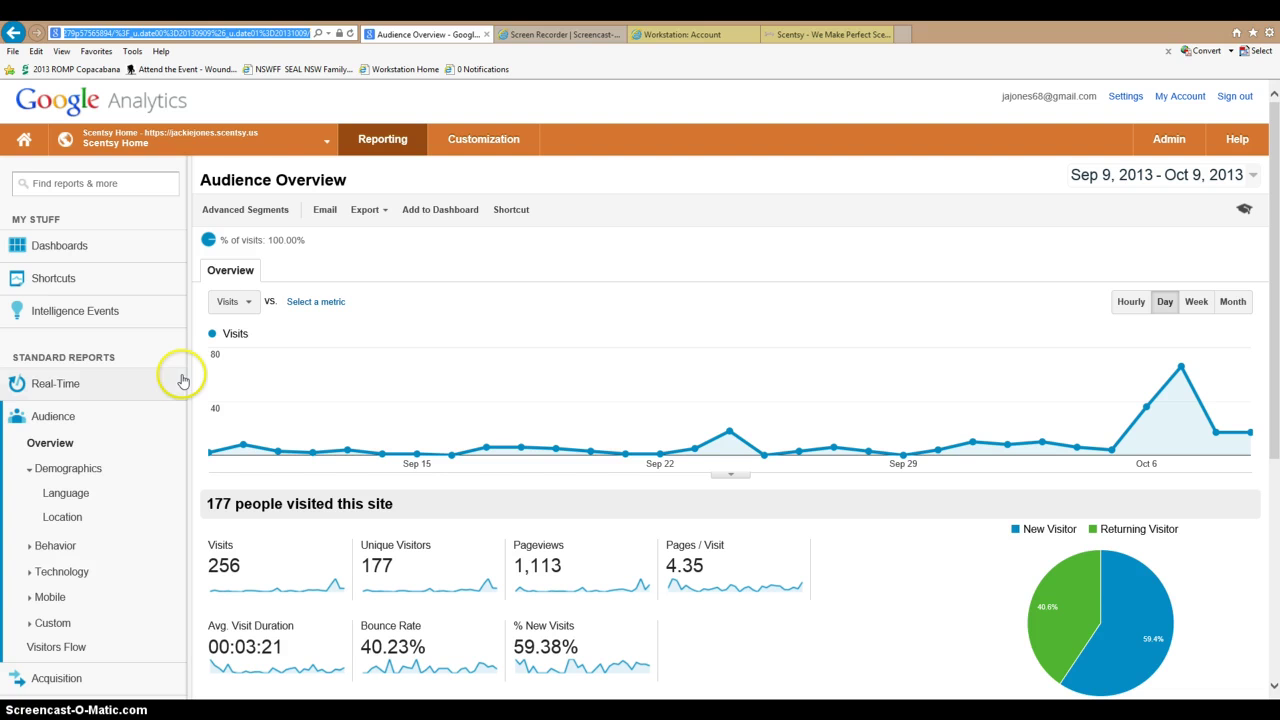
{"action": "left_click", "coordinate": [18, 133]}
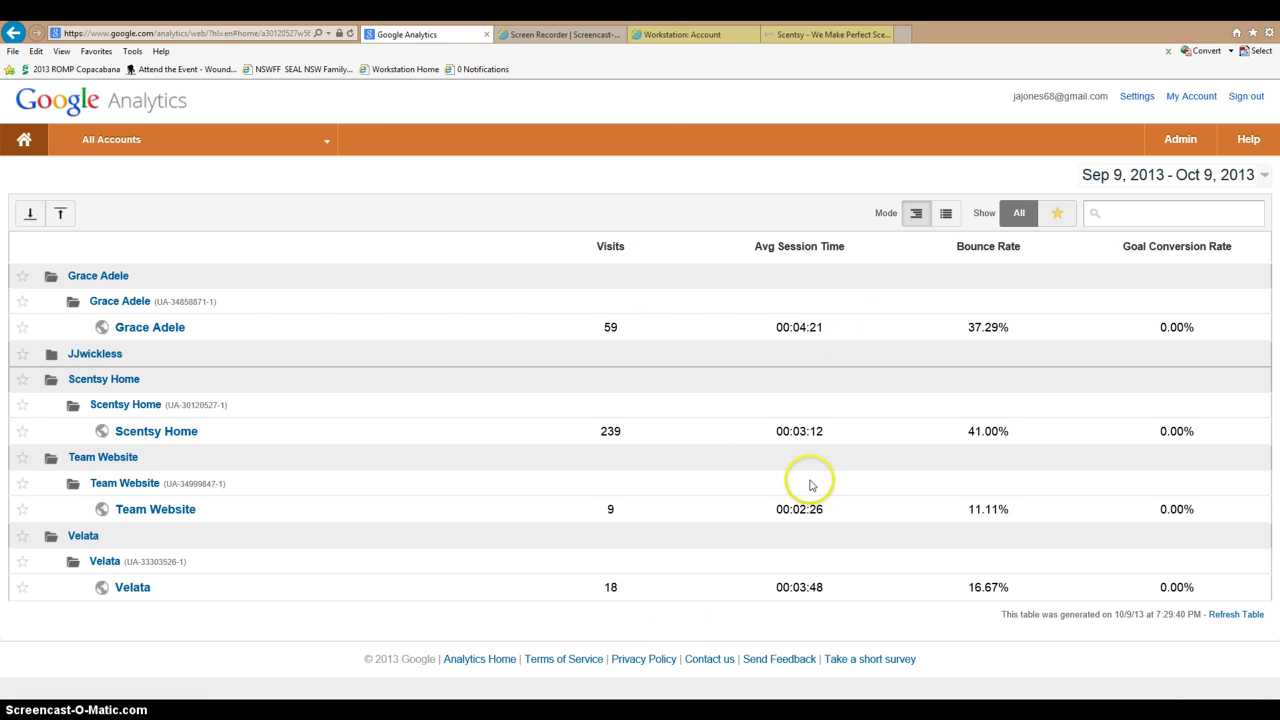
Step: Switch to the Scentsy My Website Manager page and review its current photo, story, slogan, team description and ad sections
{"action": "left_click", "coordinate": [836, 36]}
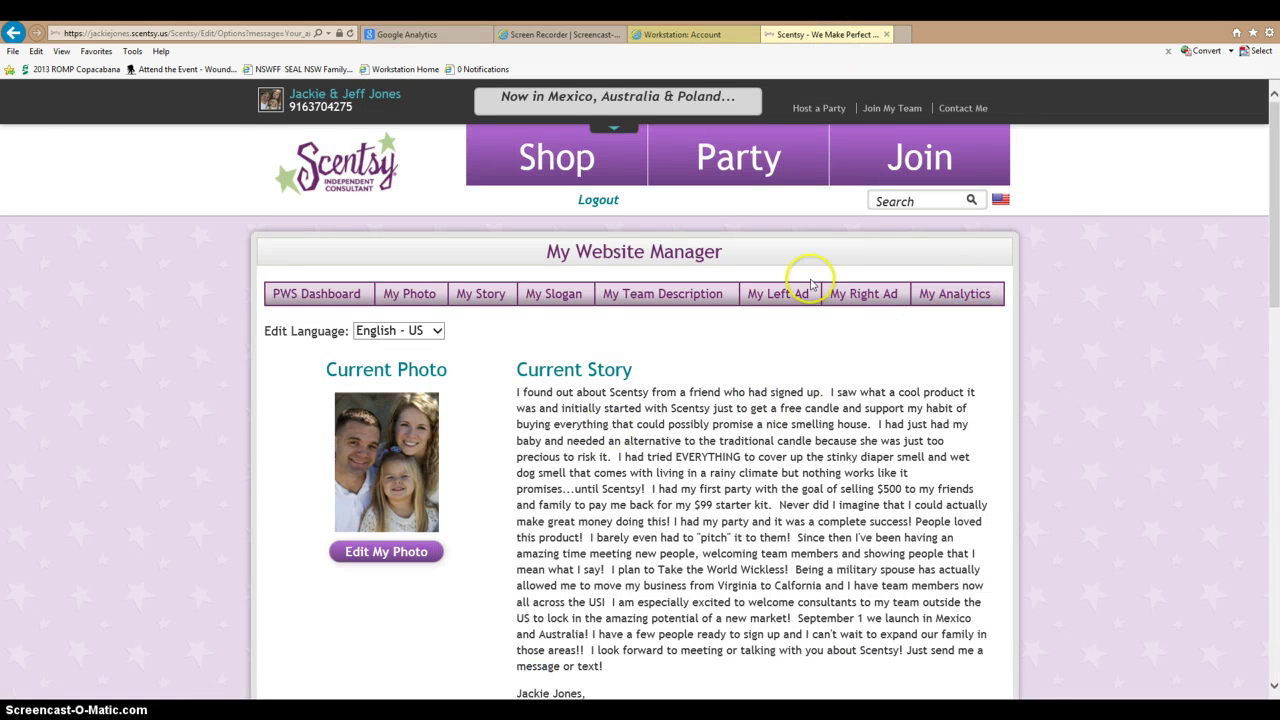
{"action": "scroll", "coordinate": [588, 462], "scroll_direction": "down", "scroll_amount": 2}
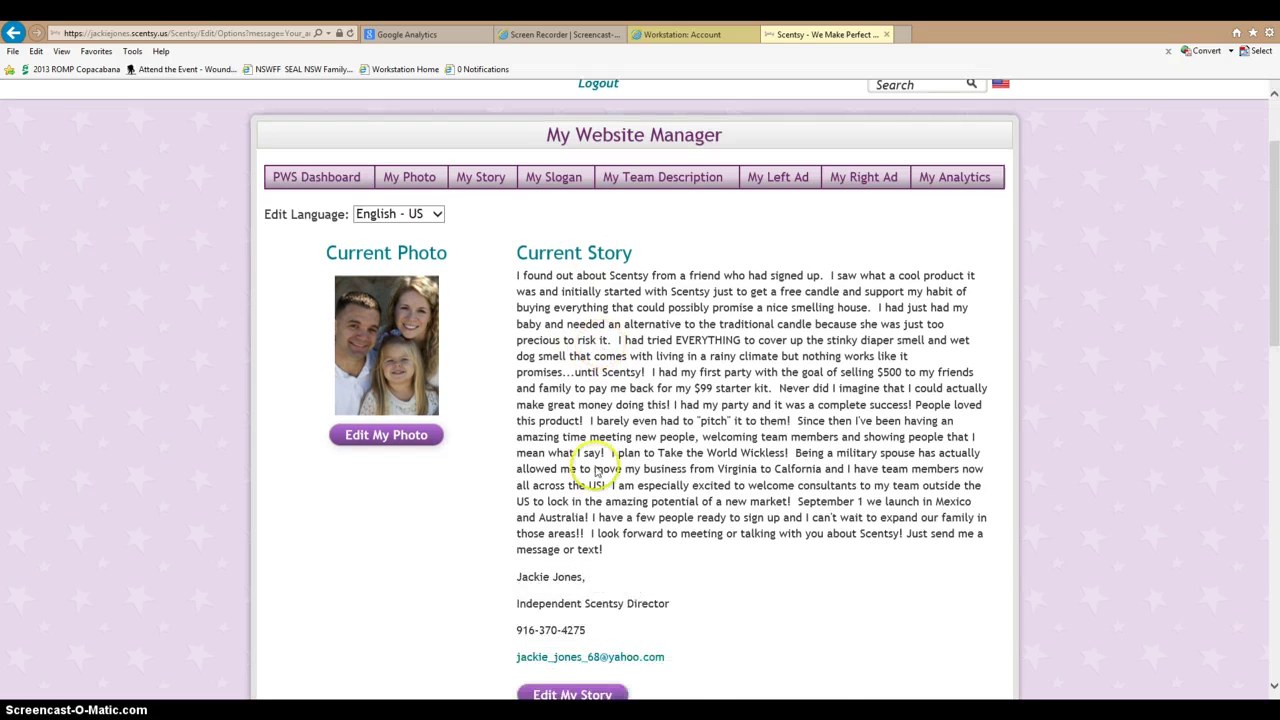
{"action": "scroll", "coordinate": [588, 464], "scroll_direction": "down", "scroll_amount": 2}
{"action": "scroll", "coordinate": [588, 468], "scroll_direction": "down", "scroll_amount": 3}
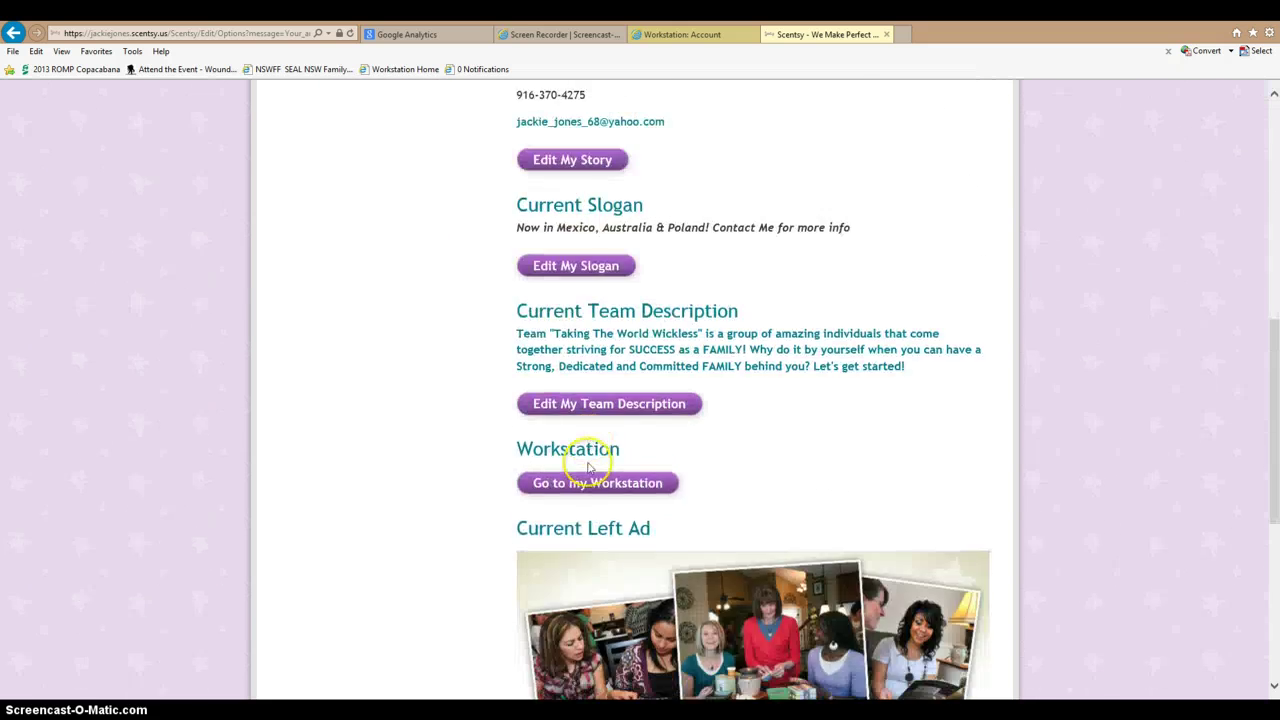
{"action": "scroll", "coordinate": [586, 470], "scroll_direction": "up", "scroll_amount": 7}
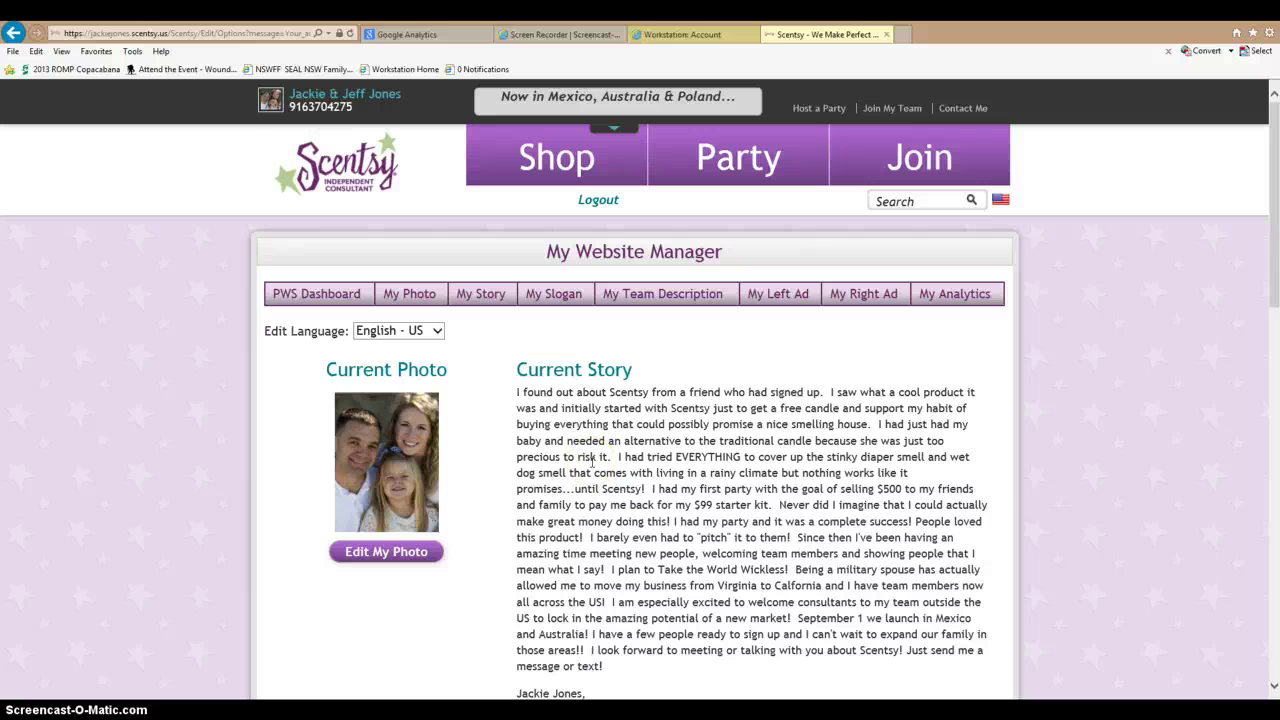